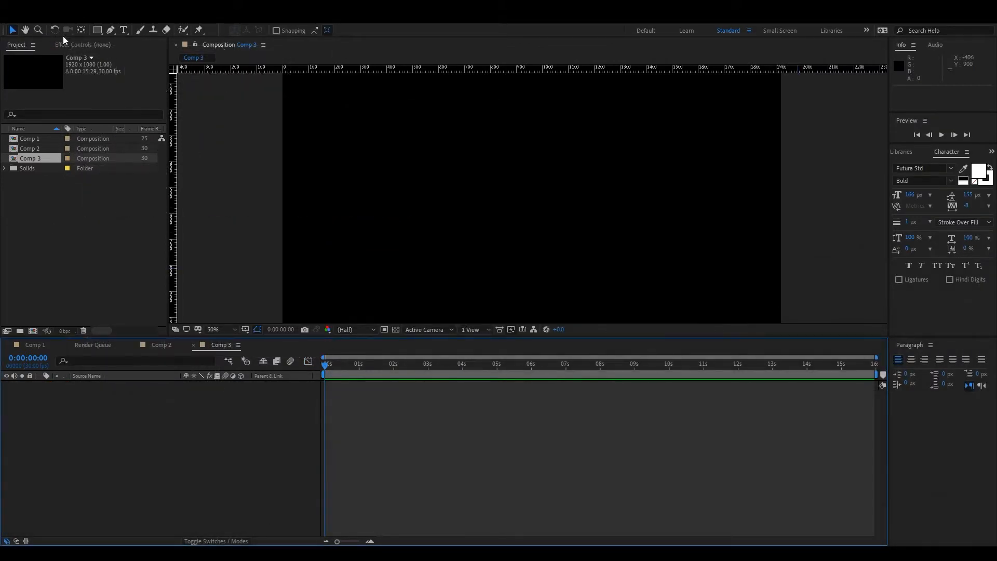
# Create a blue square solid about 300 px wide in the centre of Comp 3.
pyautogui.hotkey('ctrl', 'y')
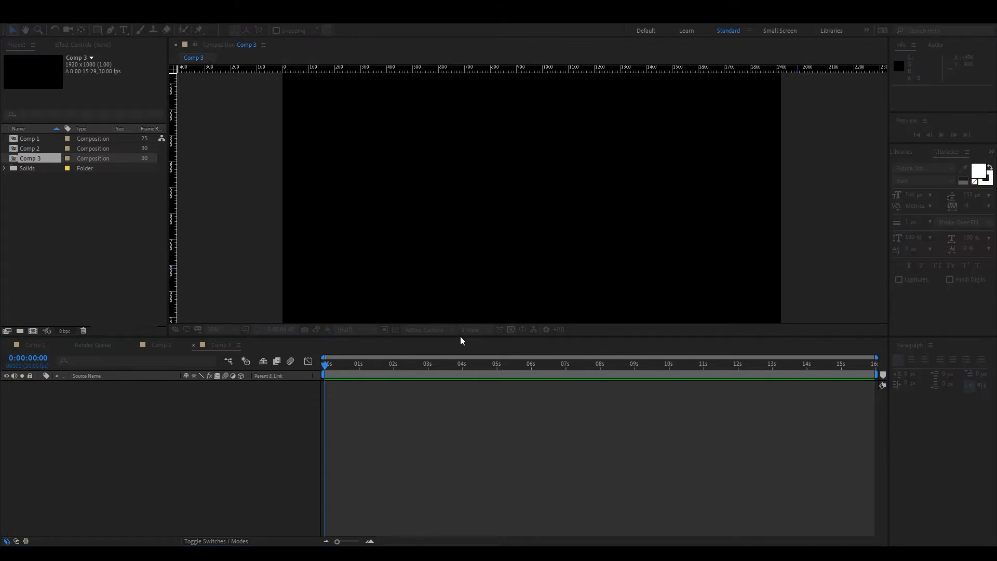
pyautogui.press('Return')
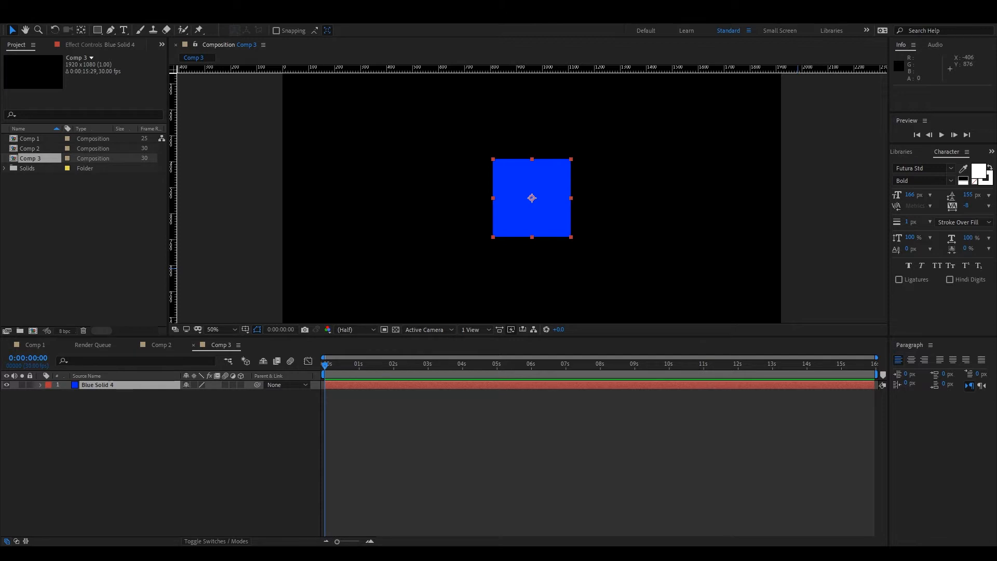
pyautogui.click(358, 426)
# Set a first Position keyframe for the blue solid at 0:00.
pyautogui.moveTo(327, 364); pyautogui.dragTo(230, 358)
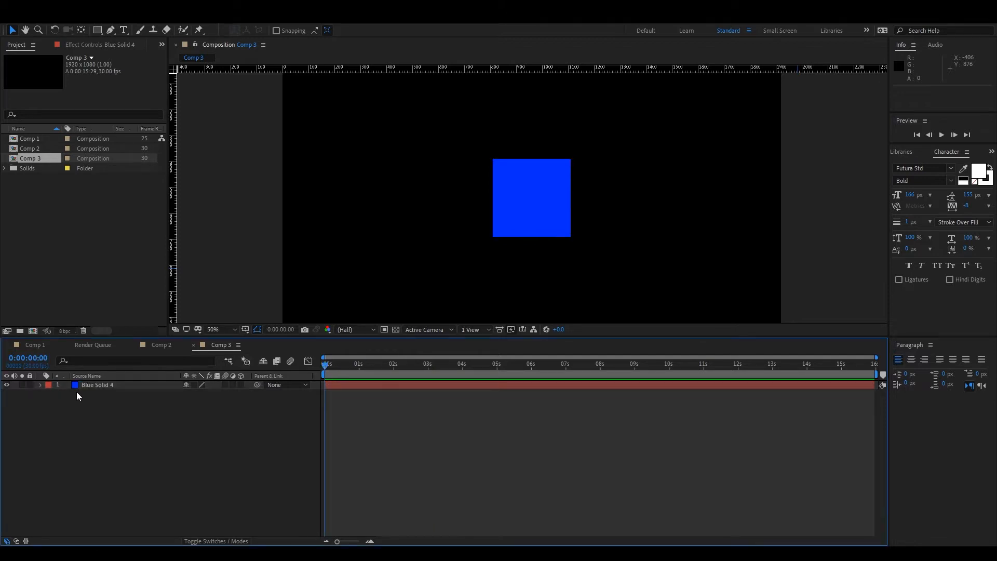
pyautogui.click(52, 385)
pyautogui.click(40, 385)
pyautogui.press('p')
pyautogui.click(67, 393)
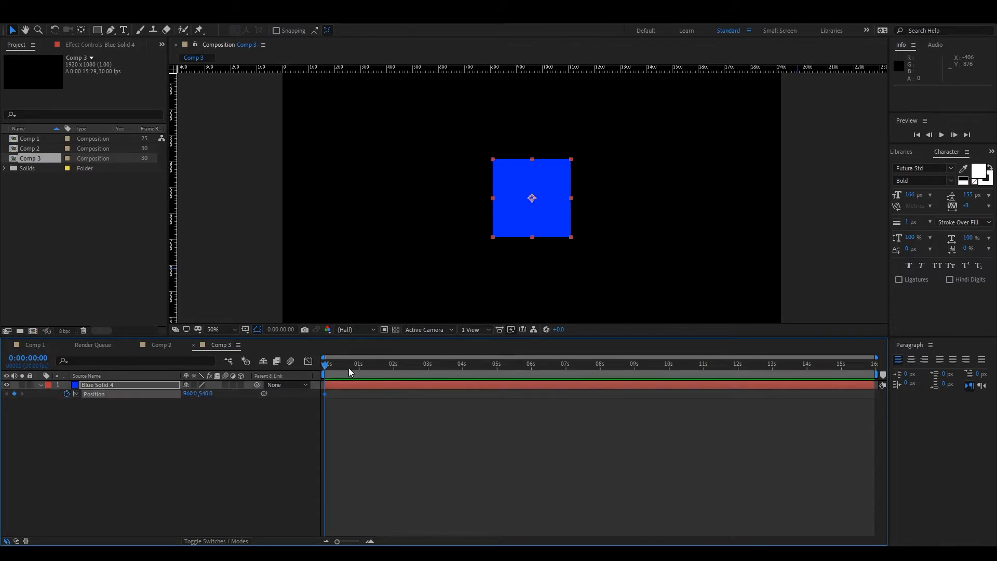
# Keyframe the blue solid moving down at 3:13, up to about y 411 near 5:15, and down again at 7:05.
pyautogui.moveTo(348, 370); pyautogui.dragTo(442, 369)
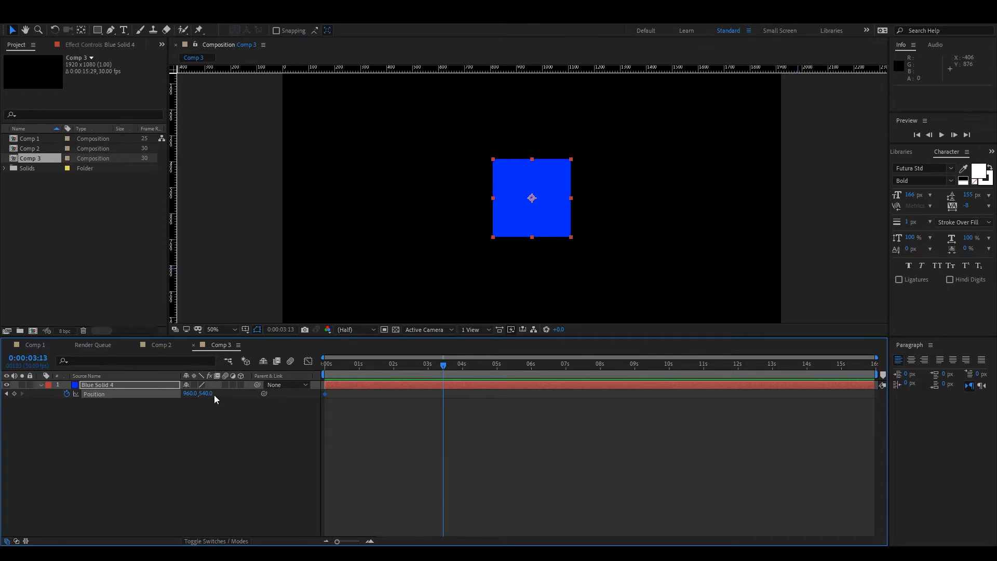
pyautogui.moveTo(206, 393); pyautogui.dragTo(344, 403)
pyautogui.moveTo(445, 368); pyautogui.dragTo(514, 371)
pyautogui.moveTo(206, 393); pyautogui.dragTo(4, 395)
pyautogui.moveTo(532, 364); pyautogui.dragTo(571, 369)
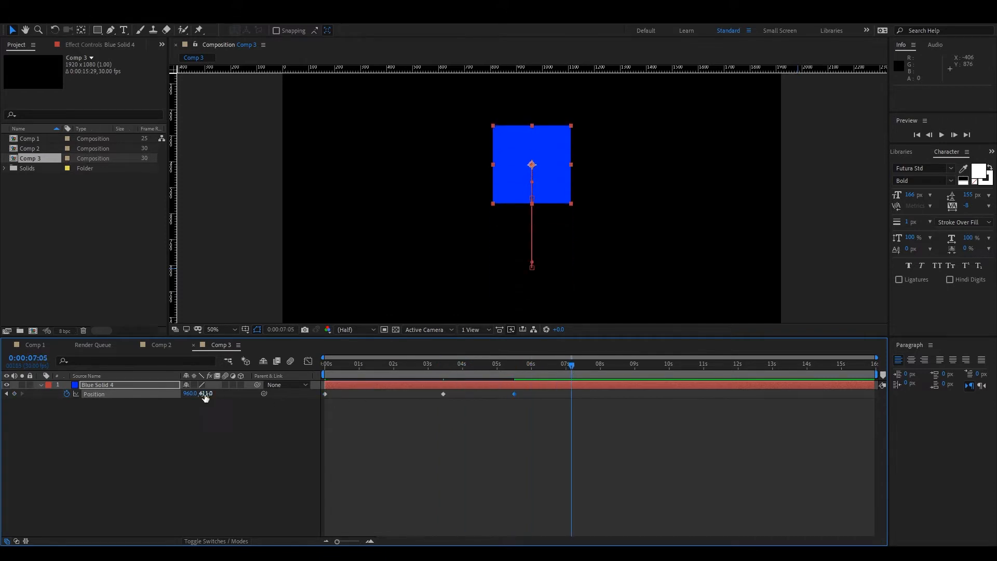
pyautogui.moveTo(206, 395); pyautogui.dragTo(412, 395)
pyautogui.click(456, 431)
pyautogui.moveTo(571, 367); pyautogui.dragTo(185, 439)
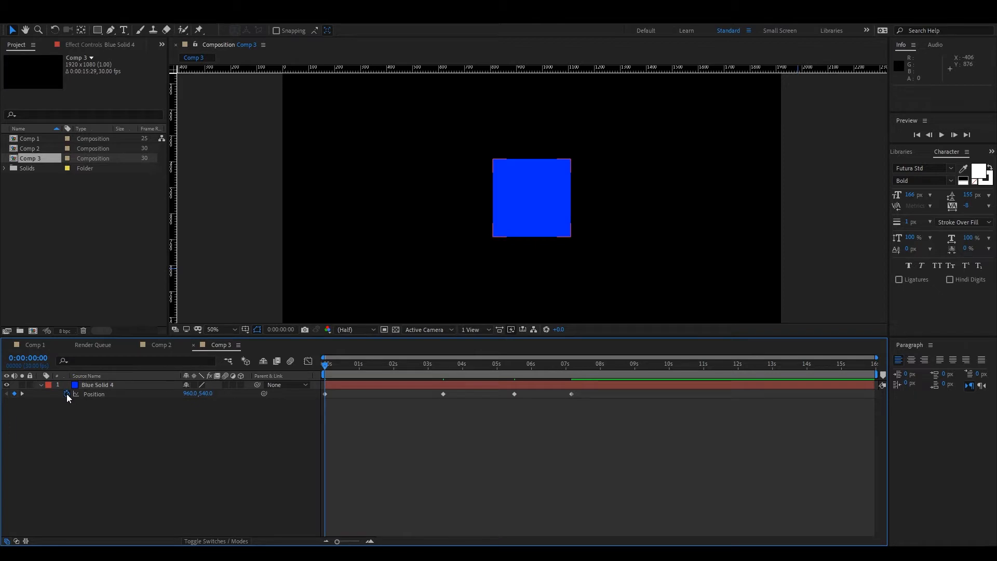
# Add an expression to the blue solid's Position and paste the bounce code with amp 5.0, freq 2.0 and decay 4.0, enlarging its field.
pyautogui.click(87, 394)
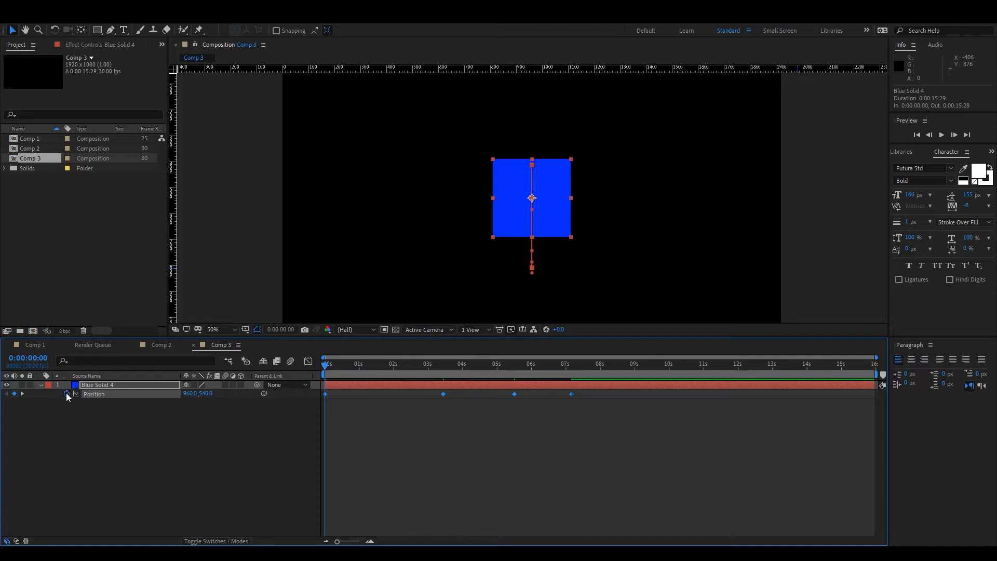
pyautogui.keyDown('alt'); pyautogui.click(66, 393); pyautogui.keyUp('alt')
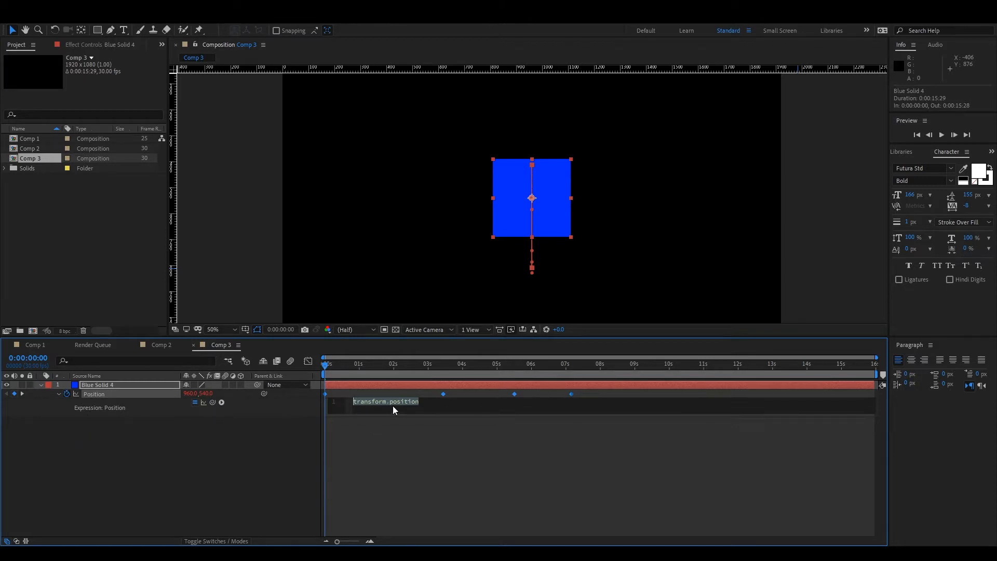
pyautogui.hotkey('ctrl', 'v')
pyautogui.moveTo(378, 413); pyautogui.dragTo(369, 539)
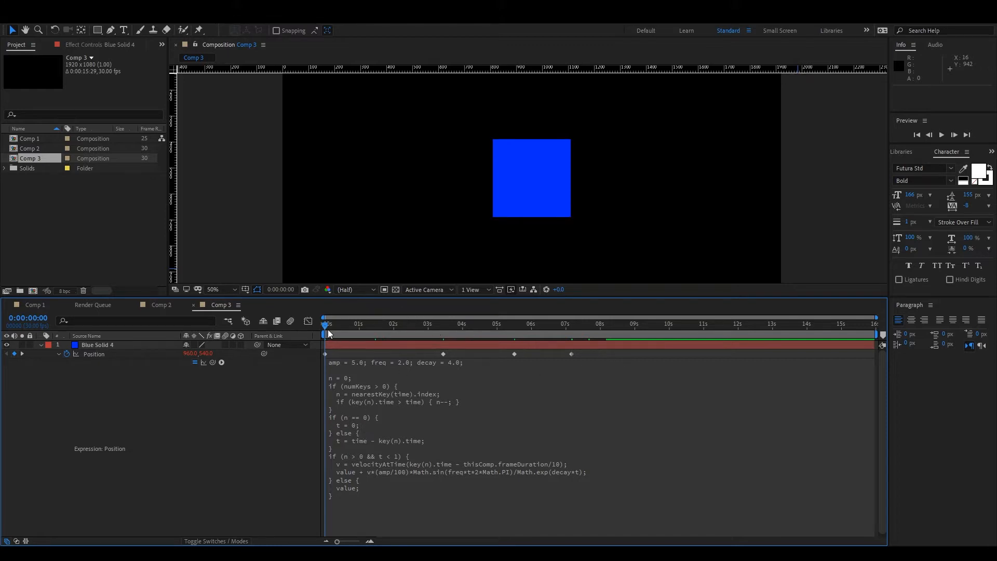
# Play and scrub the animation to examine the bounce on the blue square at its keyframes.
pyautogui.press('space')
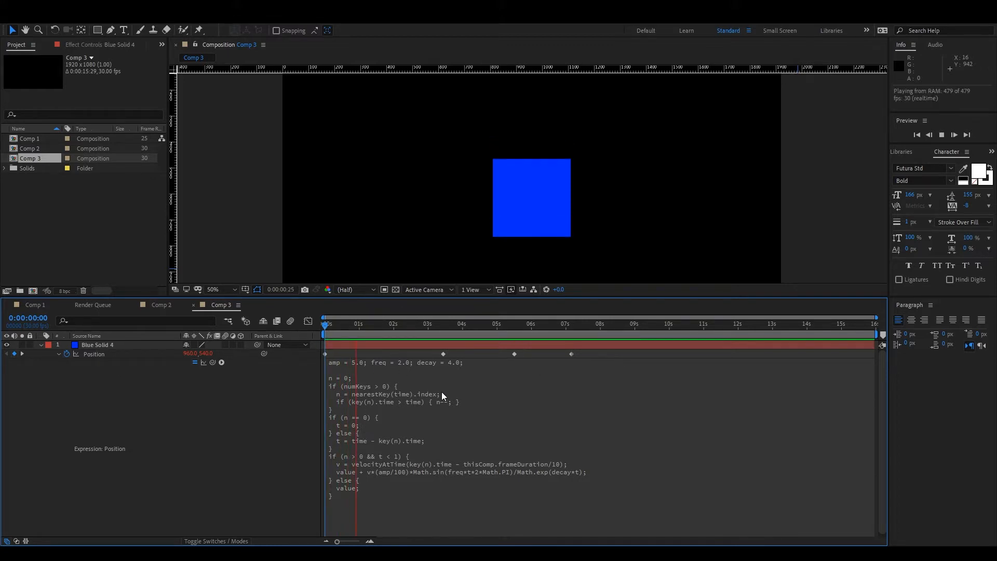
pyautogui.click(382, 332)
pyautogui.moveTo(382, 332); pyautogui.dragTo(362, 347)
pyautogui.press('space')
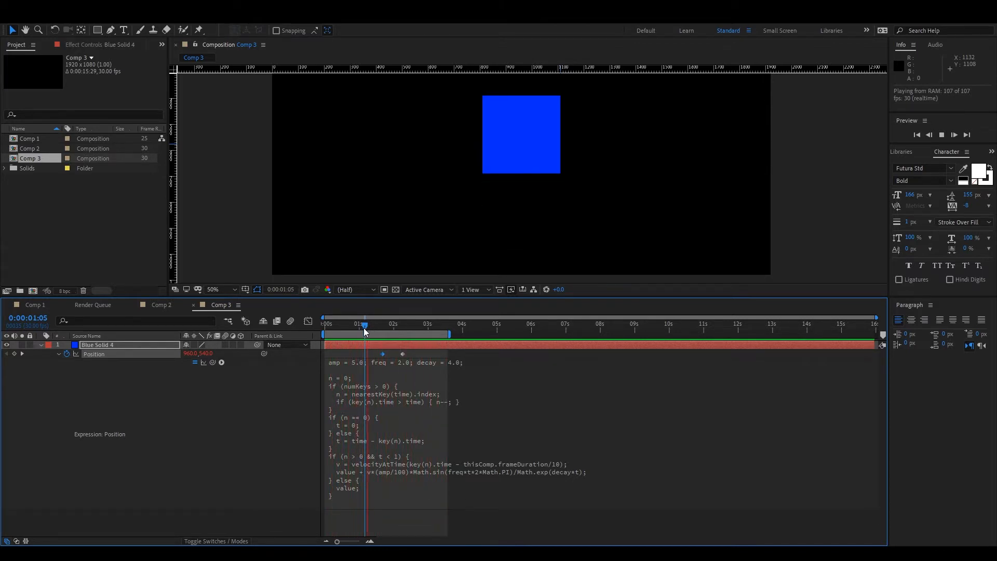
pyautogui.moveTo(366, 327); pyautogui.dragTo(422, 343)
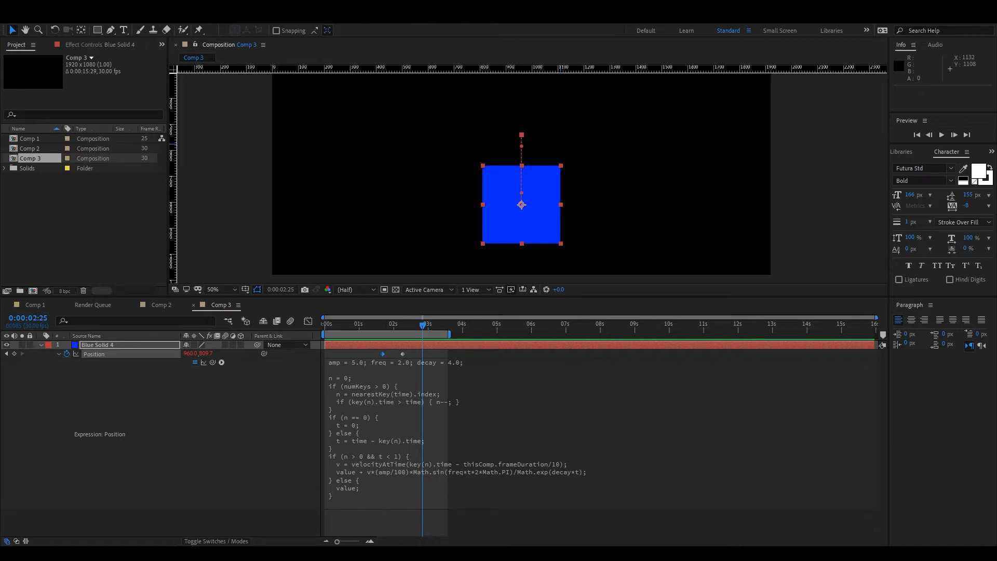
pyautogui.click(406, 330)
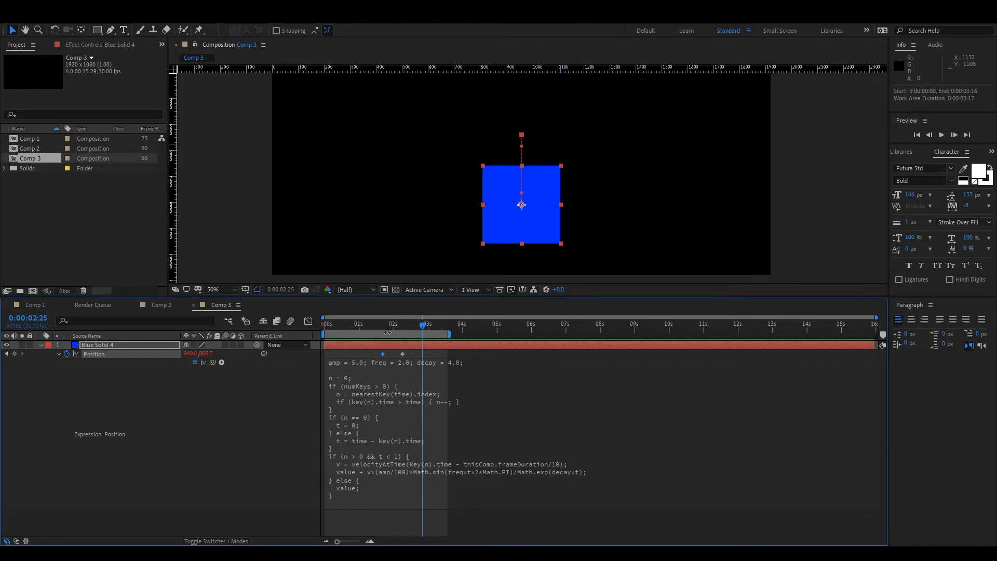
pyautogui.moveTo(402, 329); pyautogui.dragTo(337, 341)
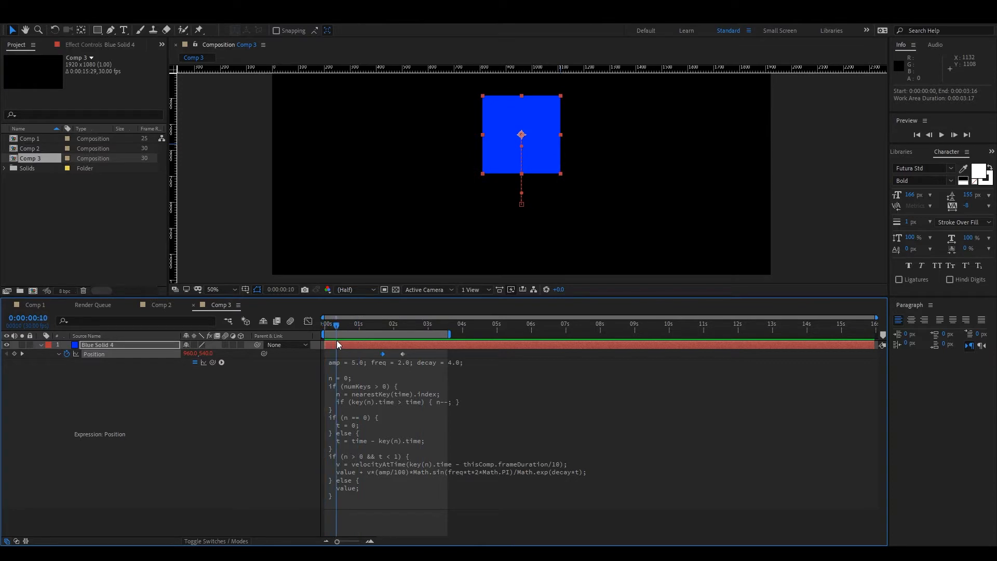
# Set amp to 20.0 in the blue solid's Position expression.
pyautogui.click(351, 368)
pyautogui.click(380, 363)
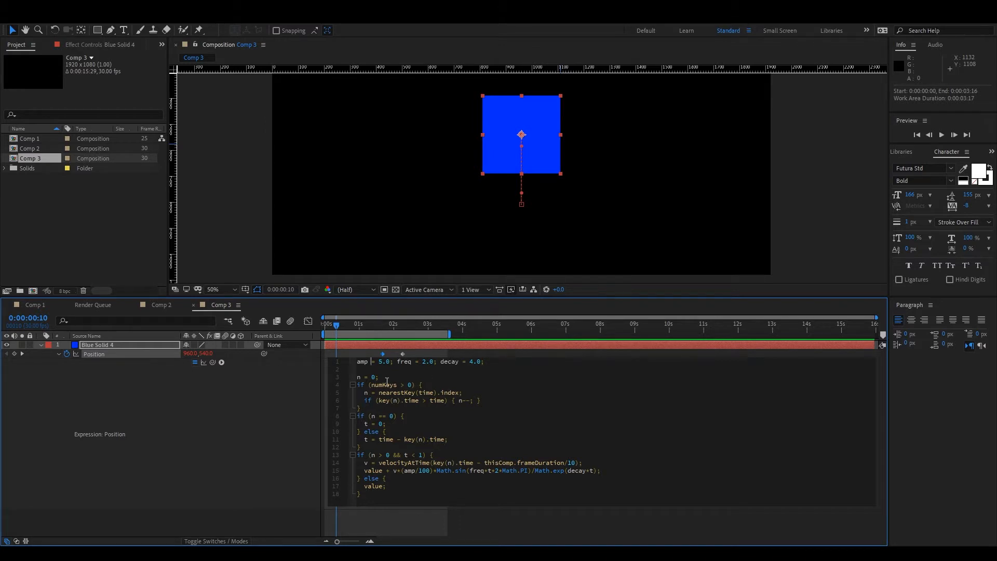
pyautogui.doubleClick(381, 362)
pyautogui.write('20')
pyautogui.press('KP_Enter')
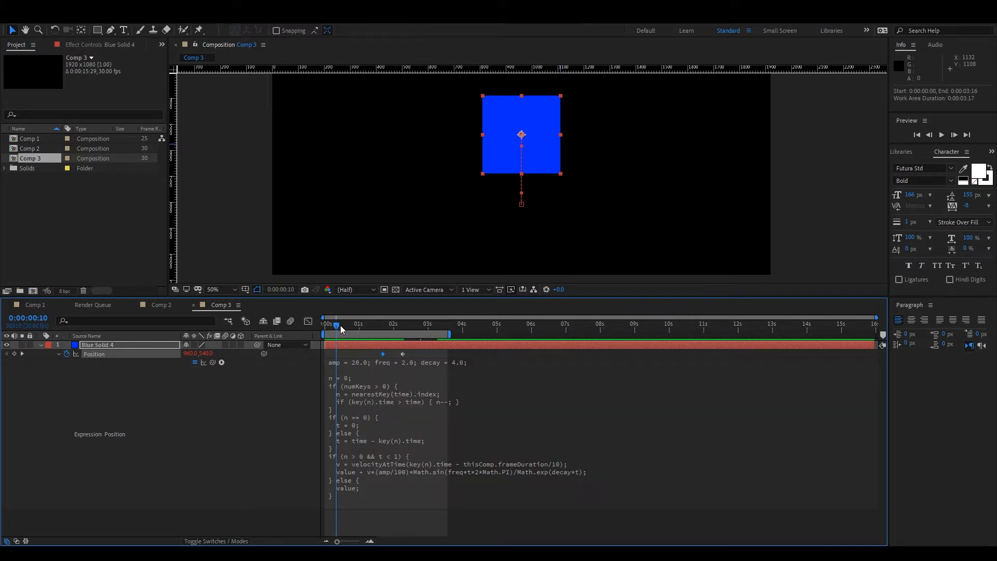
# Preview the blue square's bounce with the stronger amplitude.
pyautogui.press('space')
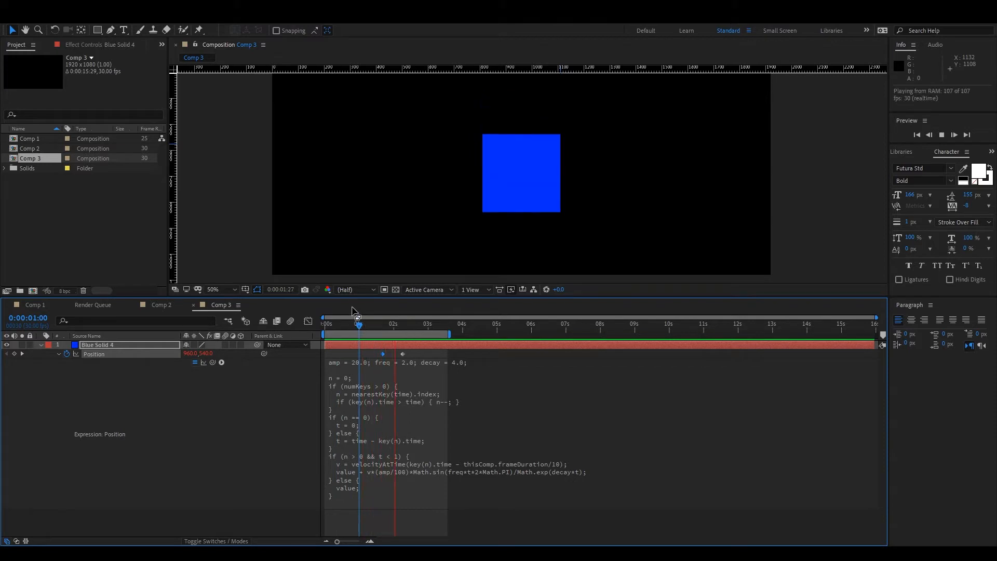
pyautogui.press('space')
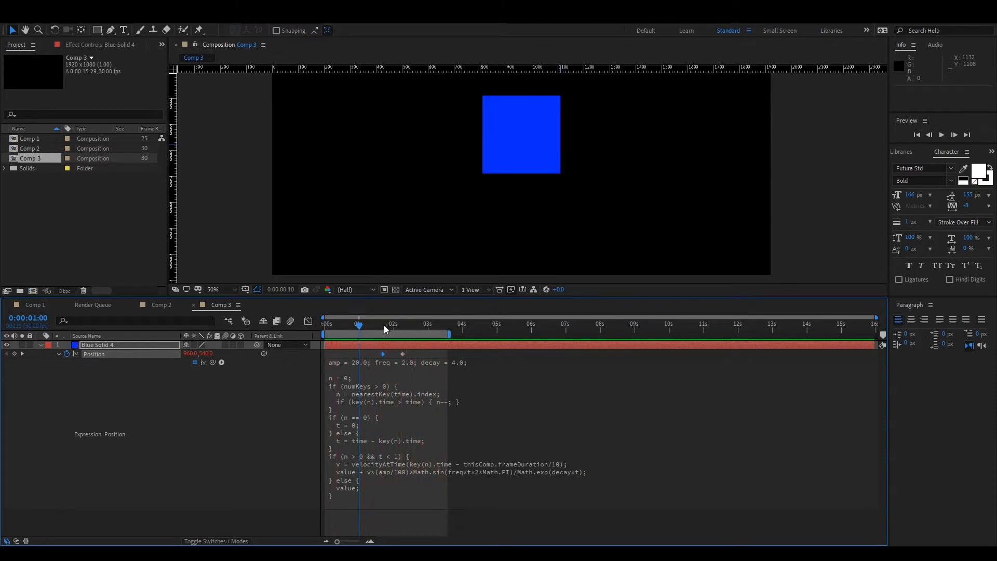
pyautogui.moveTo(347, 325); pyautogui.dragTo(383, 325)
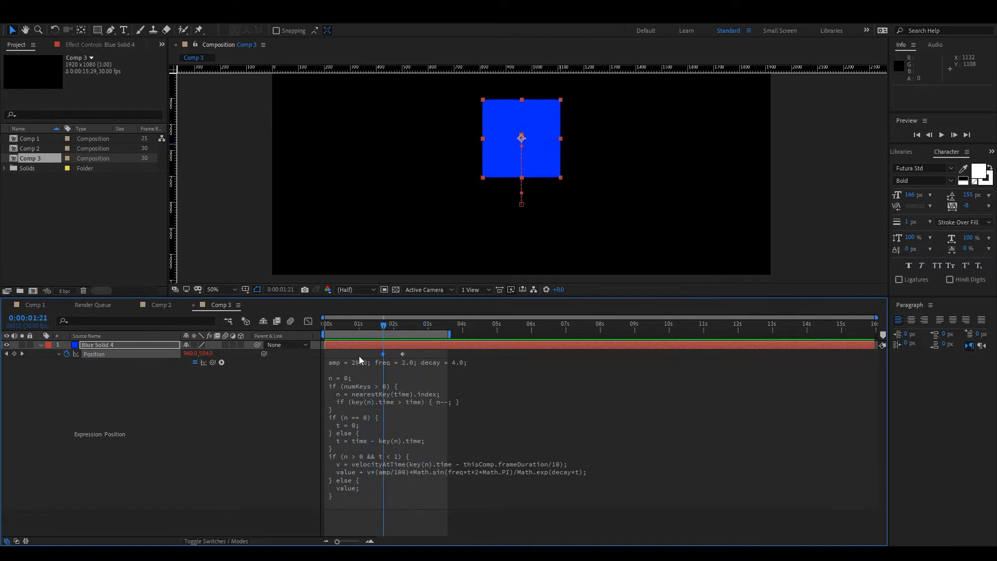
# Set amp to 50.0 and freq to 8.0 in the blue solid's Position expression.
pyautogui.click(359, 363)
pyautogui.click(363, 361)
pyautogui.click(382, 362)
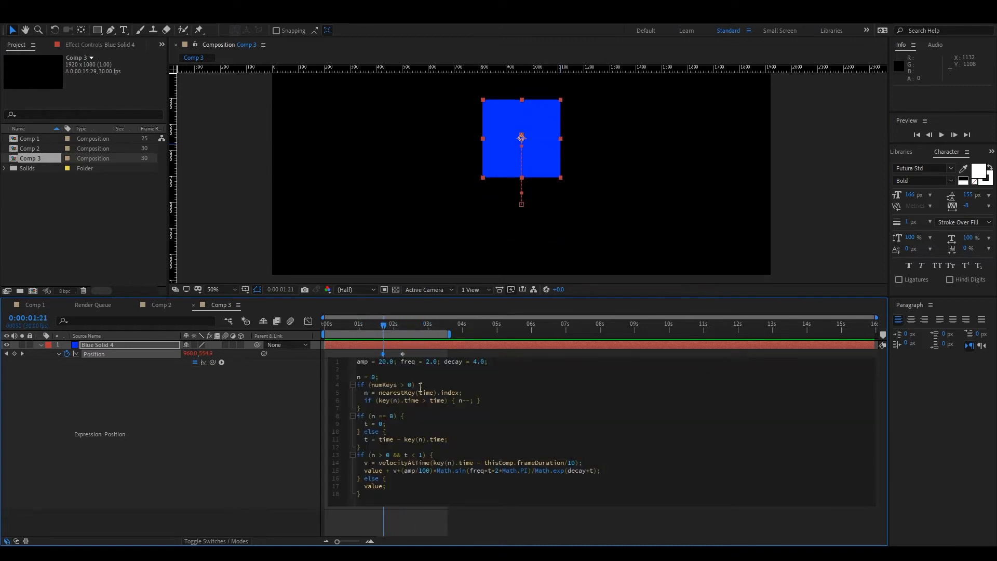
pyautogui.press('BackSpace')
pyautogui.write('5')
pyautogui.moveTo(424, 365); pyautogui.dragTo(430, 364)
pyautogui.write('8')
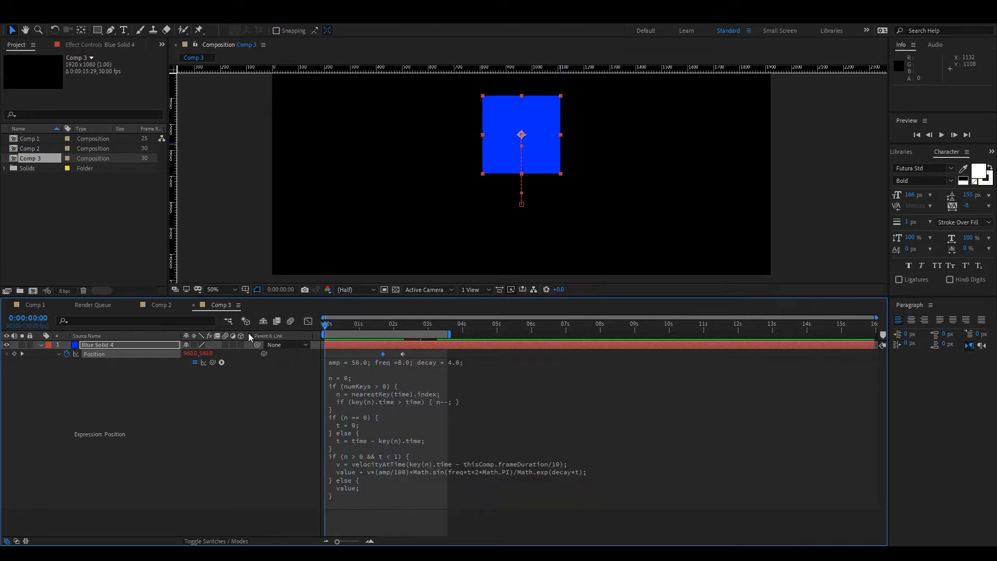
# Preview the bounce with the new amplitude and frequency and look over the expression code.
pyautogui.press('space')
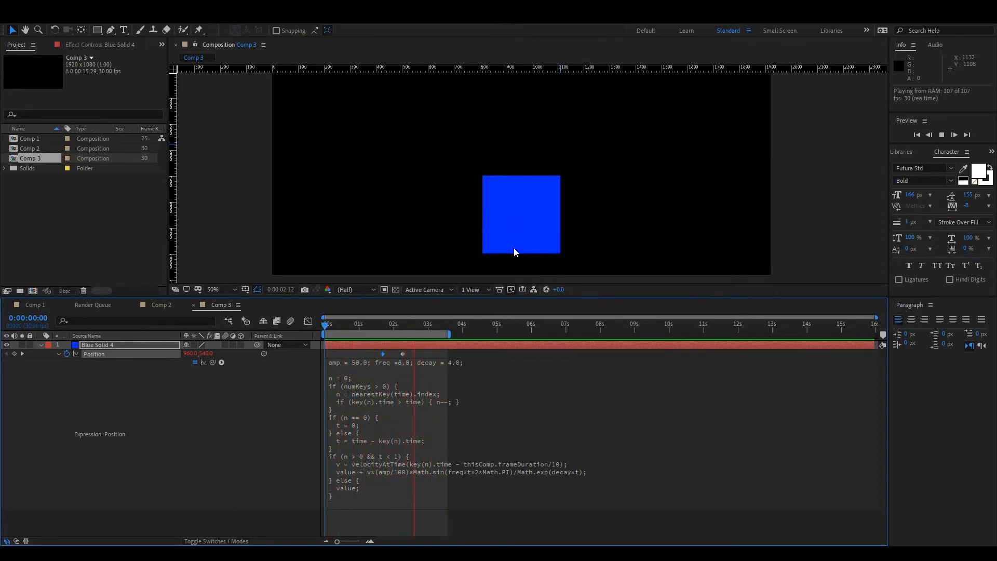
pyautogui.moveTo(420, 324); pyautogui.dragTo(464, 363)
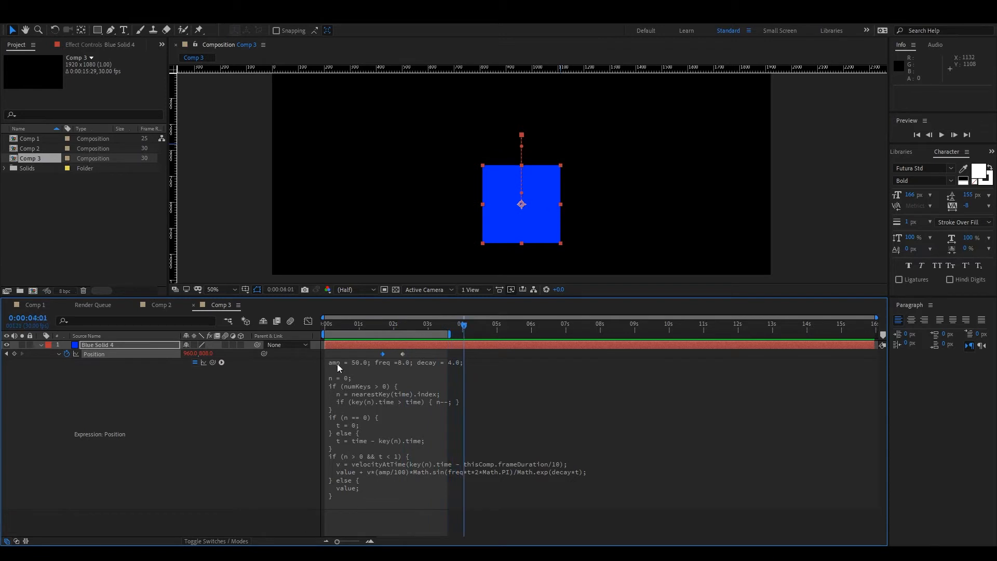
pyautogui.click(394, 492)
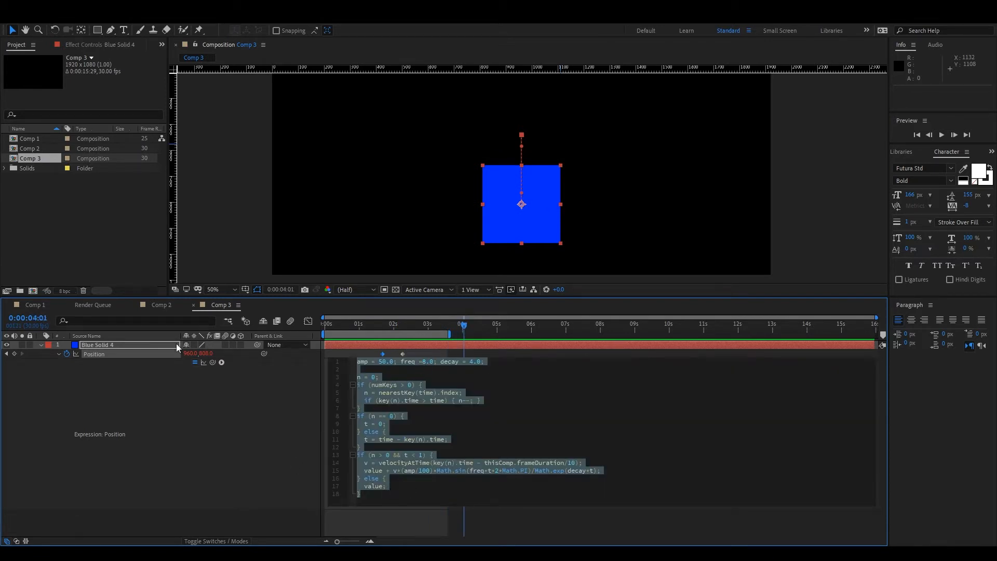
pyautogui.click(410, 318)
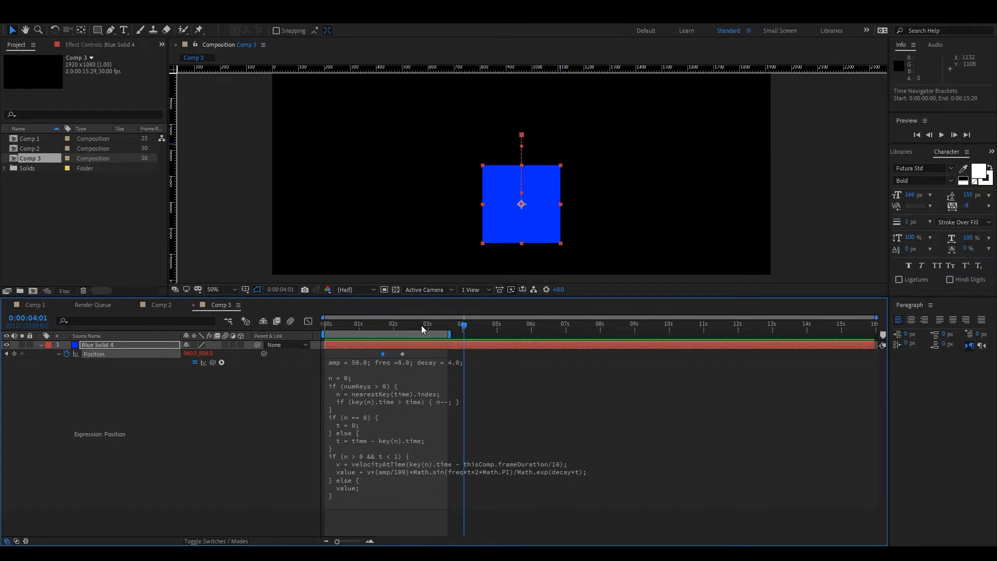
pyautogui.moveTo(422, 325); pyautogui.dragTo(443, 361)
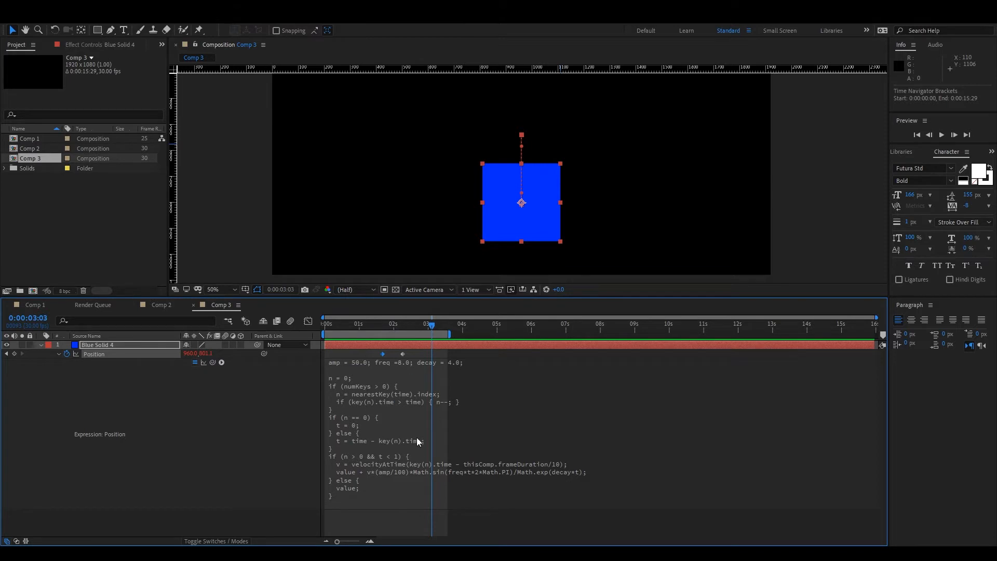
pyautogui.moveTo(427, 335); pyautogui.dragTo(279, 355)
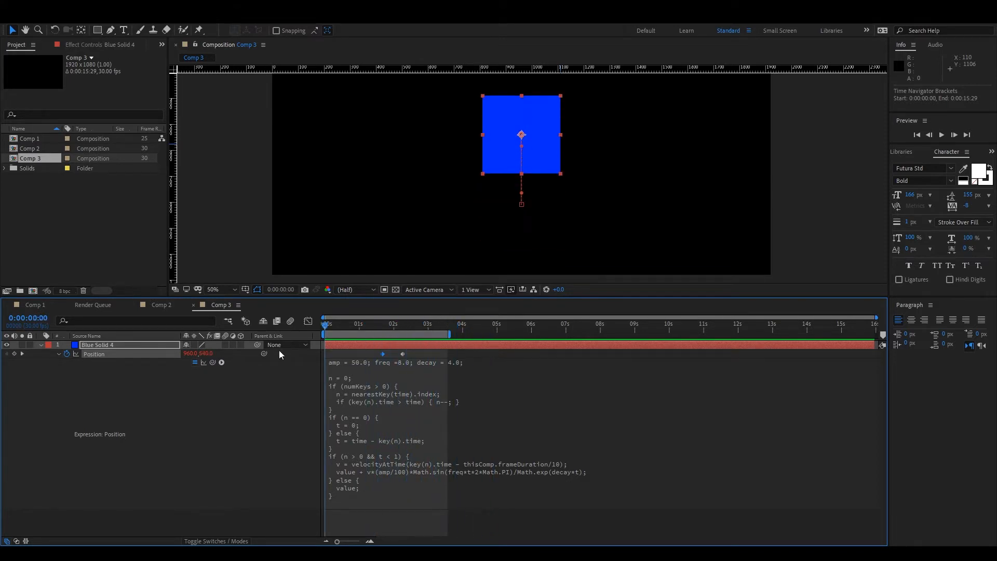
# Create a red square solid the same size as the blue one, above it in Comp 3.
pyautogui.click(166, 446)
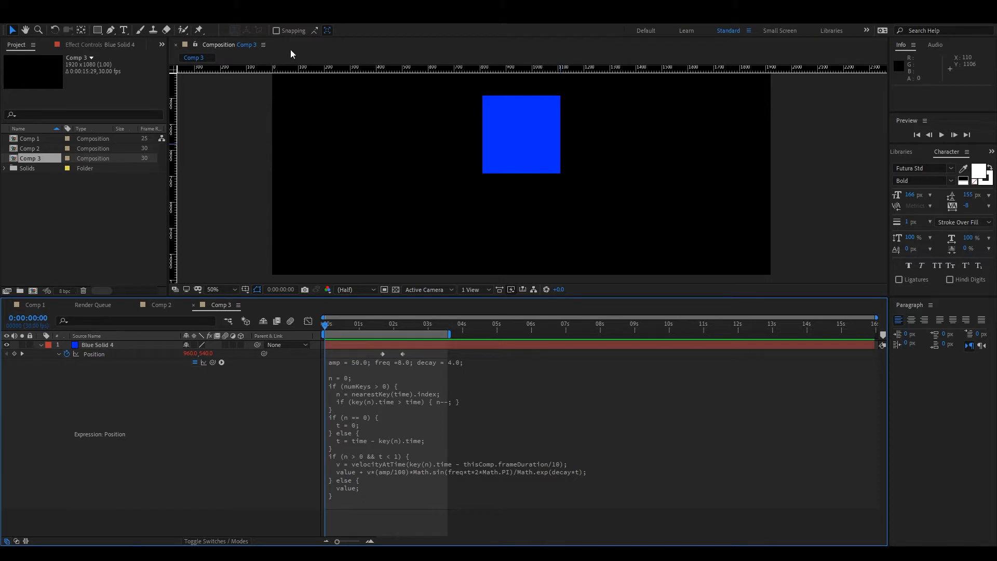
pyautogui.hotkey('ctrl', 'n')
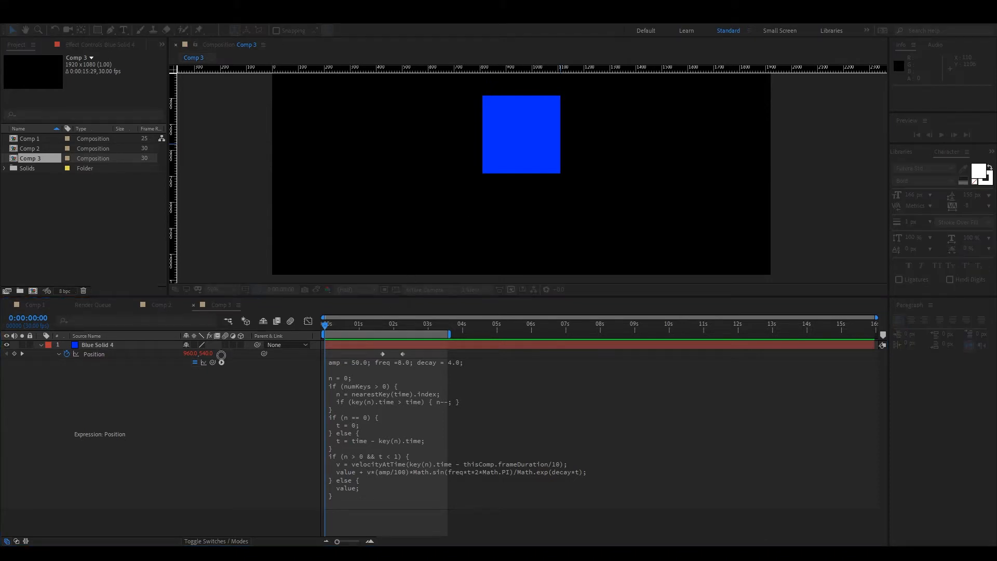
pyautogui.press('Return')
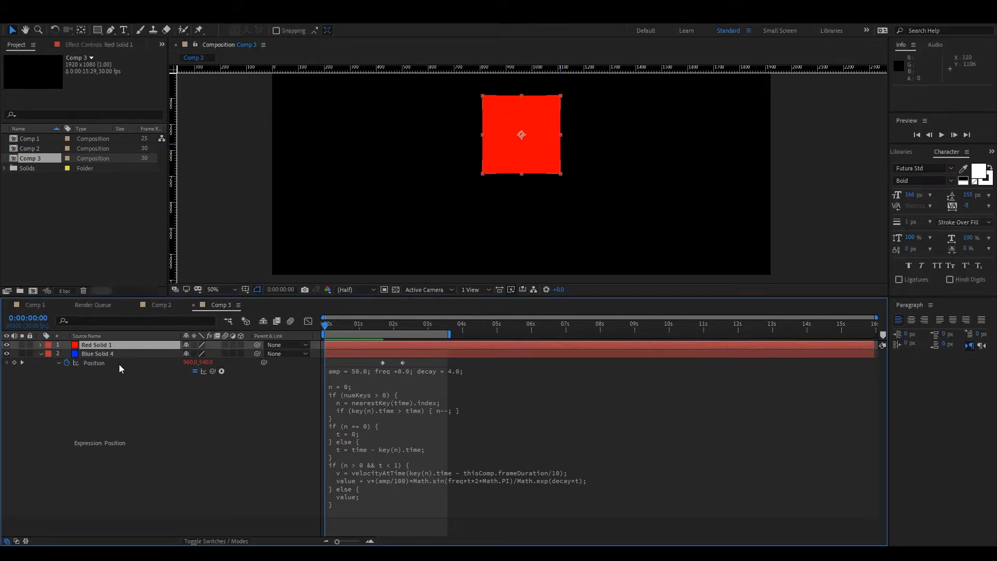
# Remove the expression from the blue solid's Position, keeping its keyframes, and return to 0:00.
pyautogui.click(360, 506)
pyautogui.press('BackSpace')
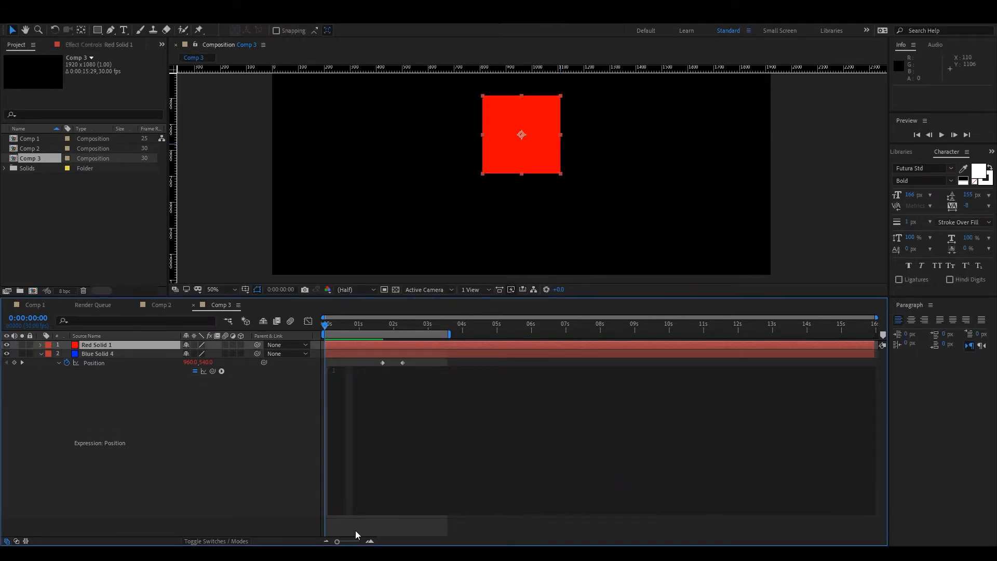
pyautogui.click(396, 454)
pyautogui.moveTo(338, 329); pyautogui.dragTo(126, 343)
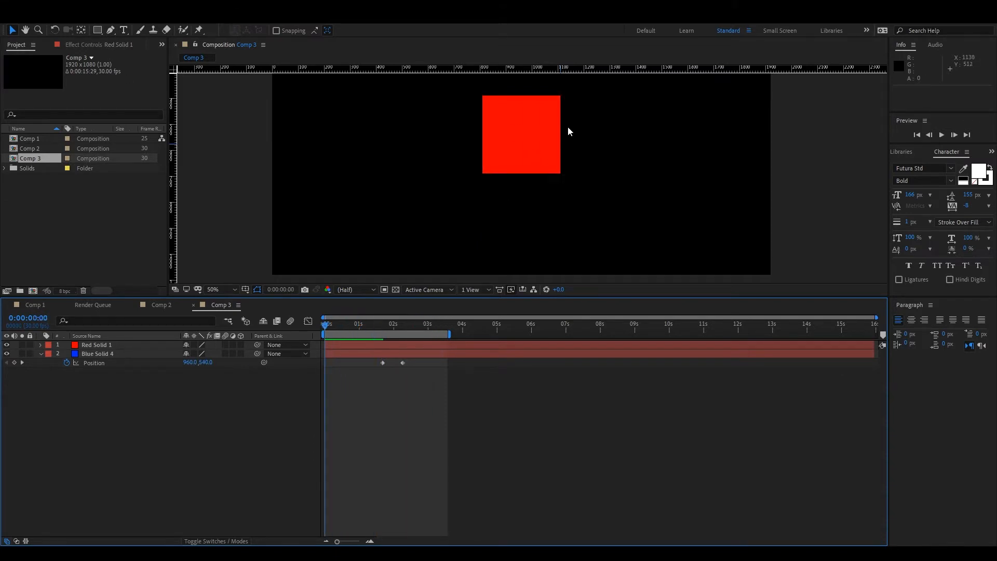
# Move the red square to the left of the blue one and scrub to 2:18 to check the blue square's motion.
pyautogui.moveTo(534, 131); pyautogui.dragTo(398, 135)
pyautogui.moveTo(344, 324)
pyautogui.mouseDown()
pyautogui.moveTo(451, 318)
pyautogui.moveTo(324, 319)
pyautogui.moveTo(486, 319)
pyautogui.moveTo(334, 319)
pyautogui.mouseUp()
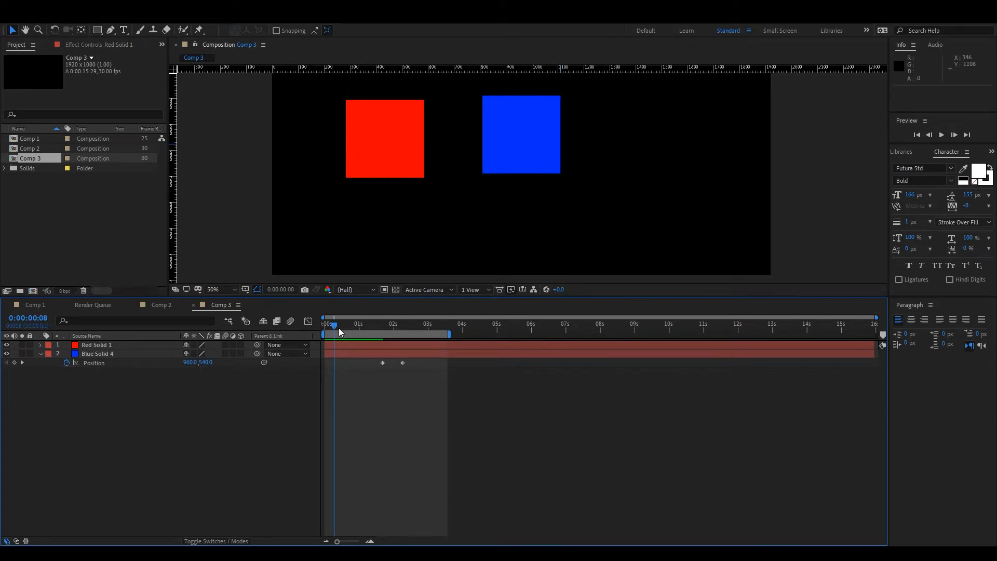
pyautogui.moveTo(342, 331); pyautogui.dragTo(414, 320)
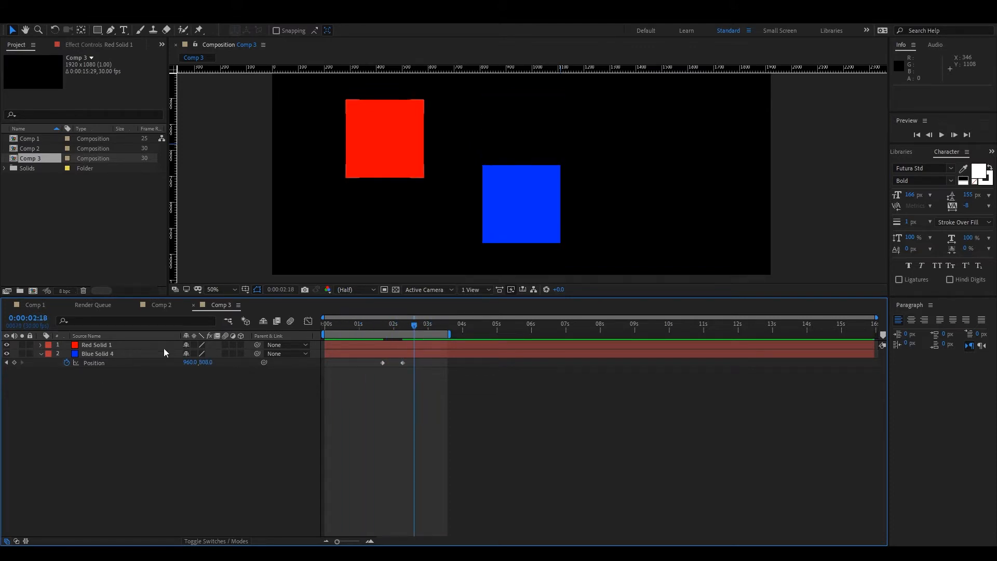
# Parent the red solid to the blue one and scrub from 0:00 to 2:25 to check that it follows.
pyautogui.moveTo(255, 345); pyautogui.dragTo(115, 356)
pyautogui.click(326, 326)
pyautogui.moveTo(326, 330); pyautogui.dragTo(423, 351)
# Shift the blue square right at its second Position keyframe to 1159, 808 and scrub to 2:19.
pyautogui.click(164, 359)
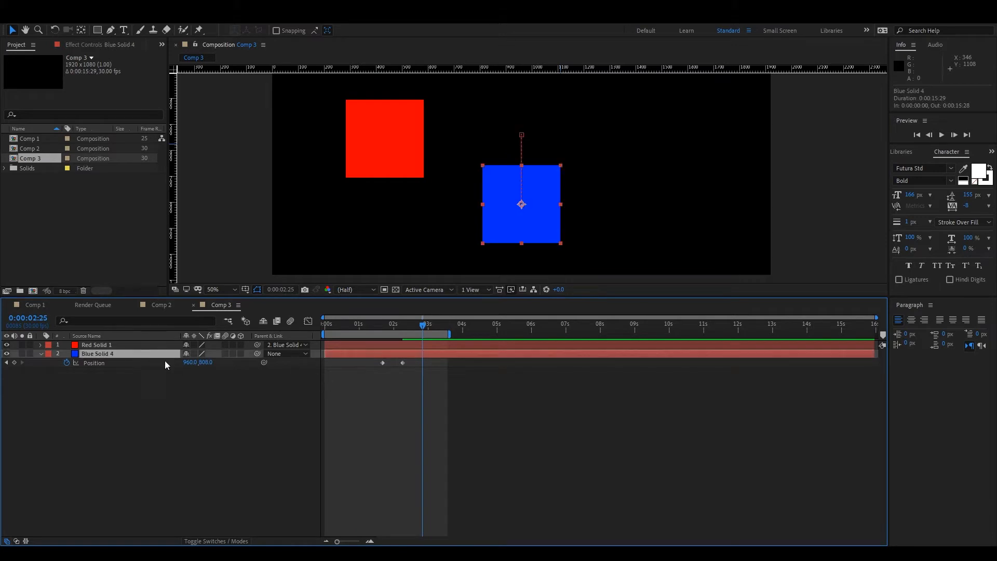
pyautogui.click(370, 406)
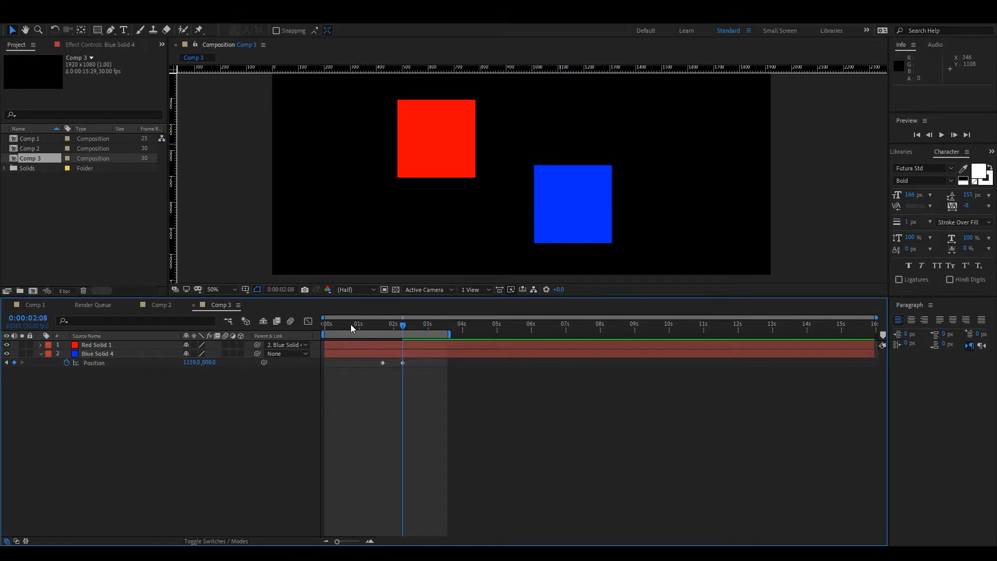
pyautogui.moveTo(350, 325); pyautogui.dragTo(415, 347)
# Remove the red solid's parent by setting it to None and return to 0:00.
pyautogui.click(286, 344)
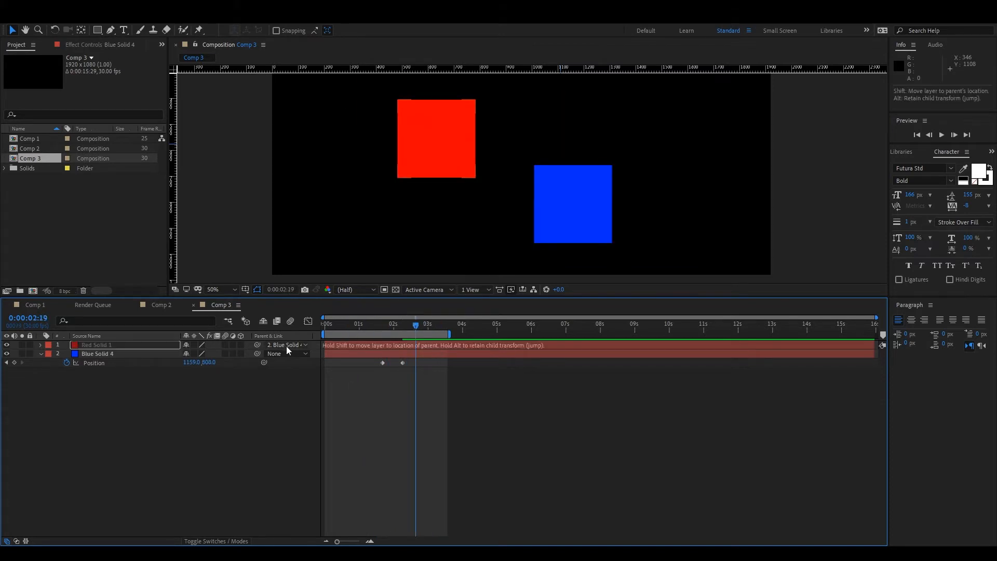
pyautogui.click(295, 353)
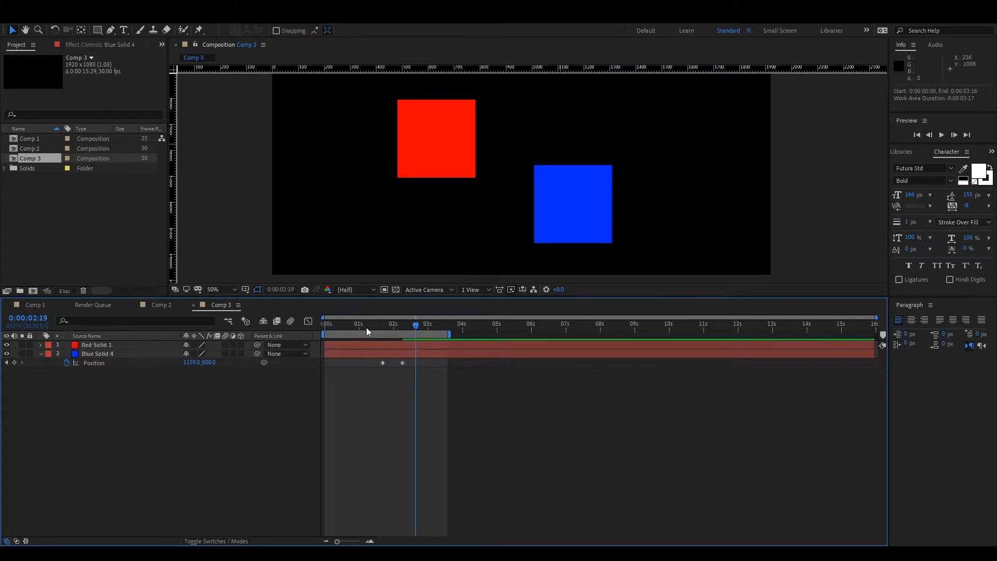
pyautogui.moveTo(366, 327); pyautogui.dragTo(251, 332)
# Add an expression to the red solid's Position that links it to the blue solid's Y position.
pyautogui.click(95, 344)
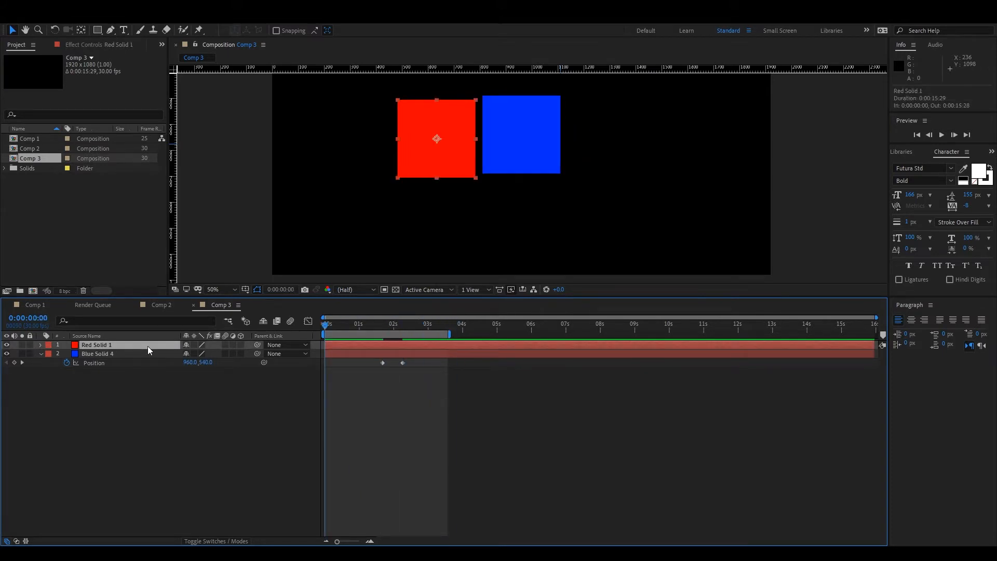
pyautogui.press('p')
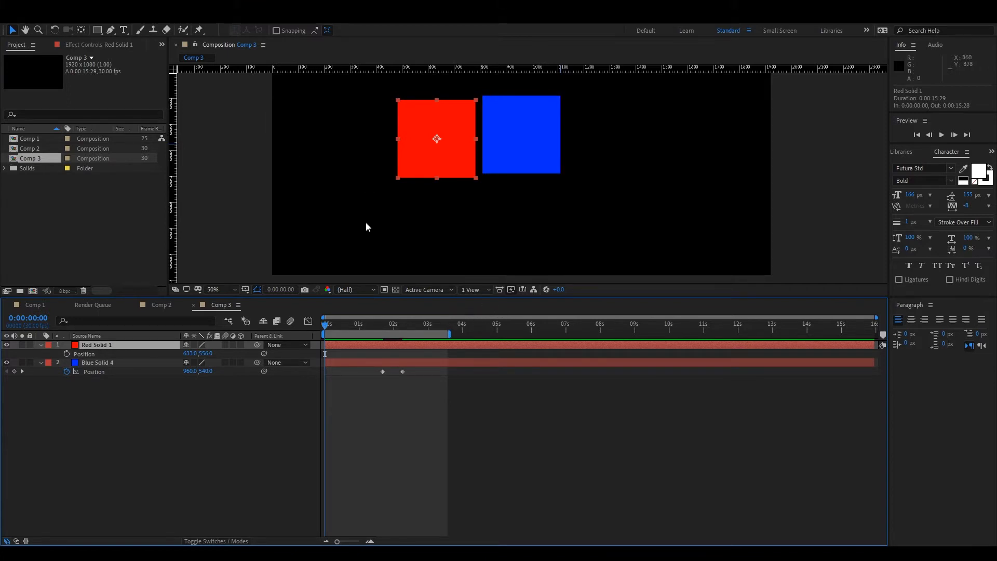
pyautogui.keyDown('alt'); pyautogui.click(66, 353); pyautogui.keyUp('alt')
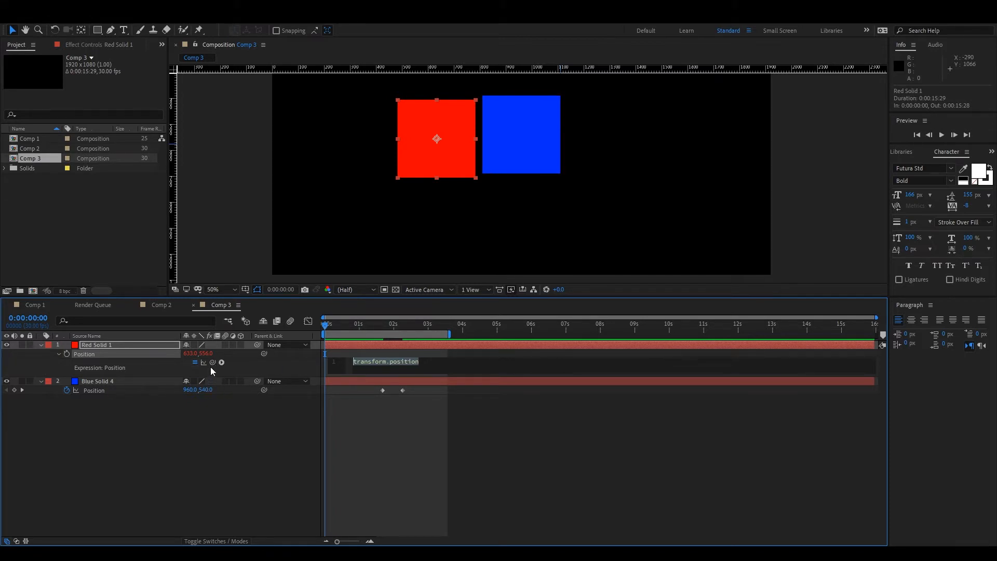
pyautogui.moveTo(213, 361); pyautogui.dragTo(205, 392)
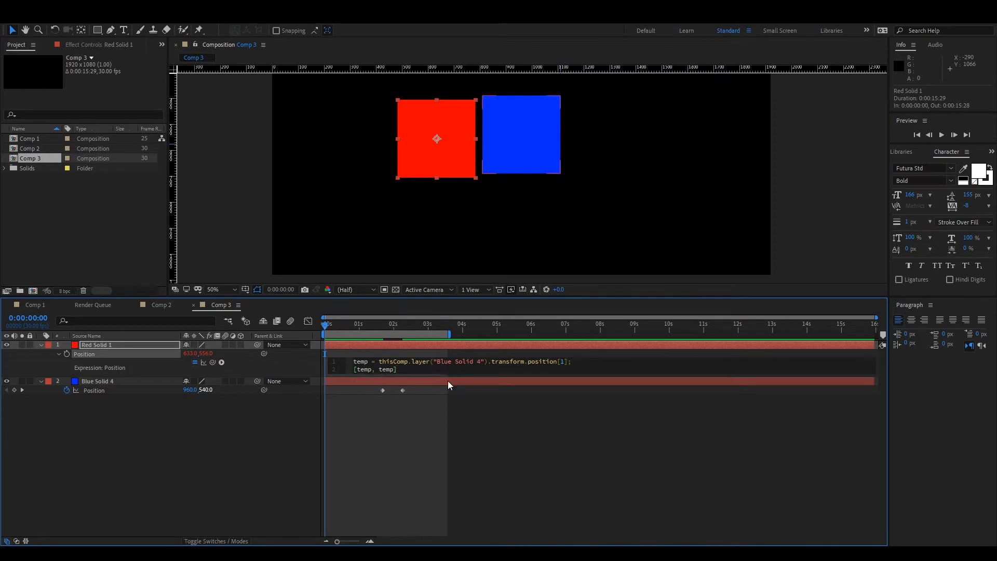
pyautogui.click(511, 444)
# Try replacing the first temp in the red Position expression with transfrom.position[0], and scrub to 2:26 to test it.
pyautogui.click(365, 372)
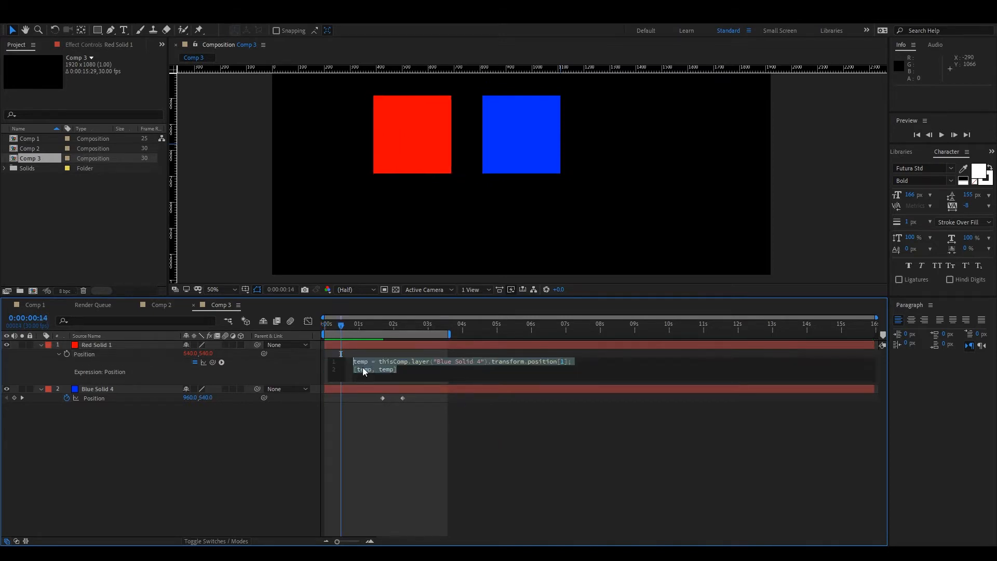
pyautogui.click(362, 371)
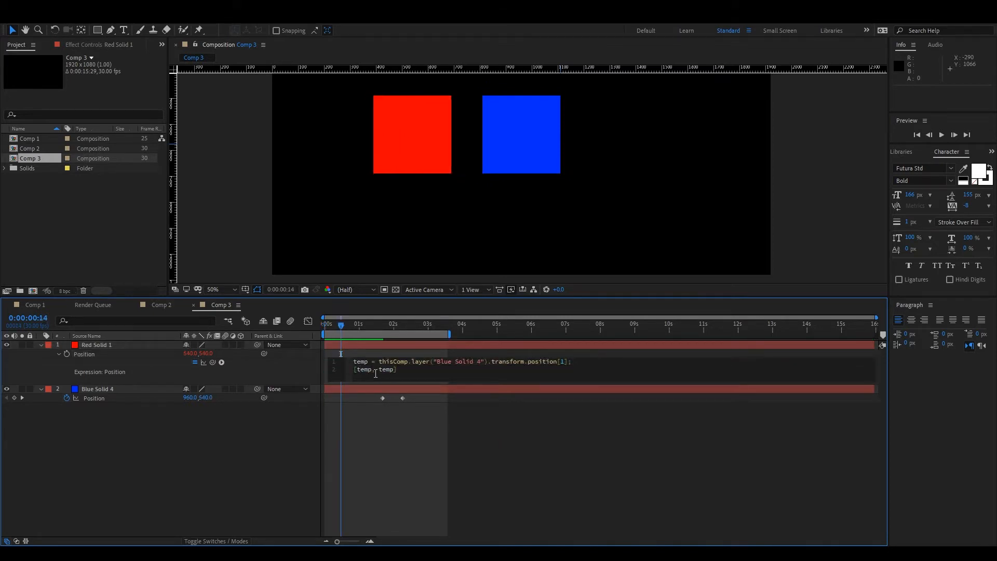
pyautogui.doubleClick(370, 372)
pyautogui.write('transfrom.posit')
pyautogui.press('BackSpace')
pyautogui.write('0')
pyautogui.moveTo(432, 369); pyautogui.dragTo(357, 369)
pyautogui.click(366, 423)
pyautogui.moveTo(341, 326); pyautogui.dragTo(425, 351)
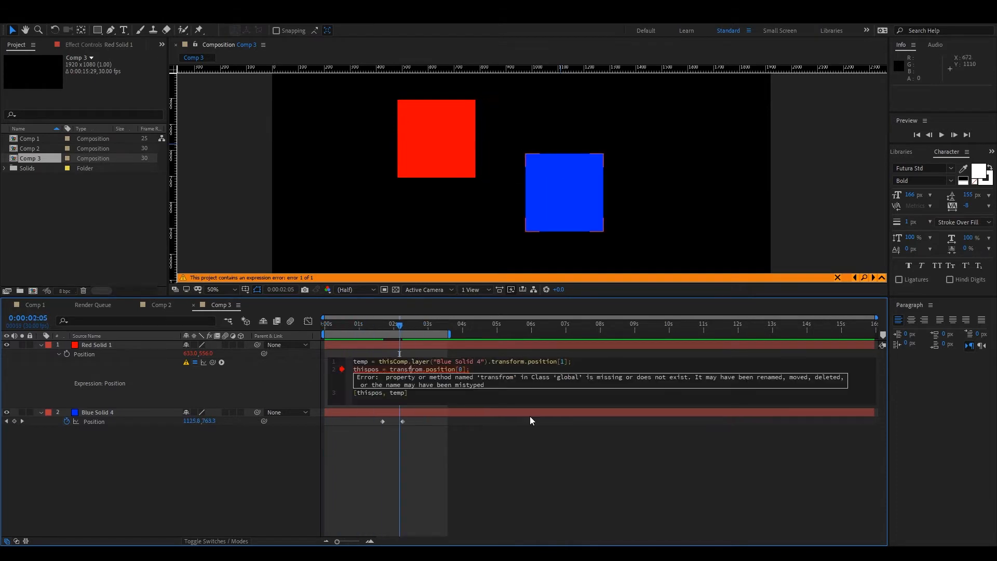
# Correct the red Position expression to use thispos = transform.position[0]; and [thispos, temp], and scrub to 3:10 to check the motion.
pyautogui.press('BackSpace')
pyautogui.press('Right')
pyautogui.write('r')
pyautogui.moveTo(400, 326); pyautogui.dragTo(360, 340)
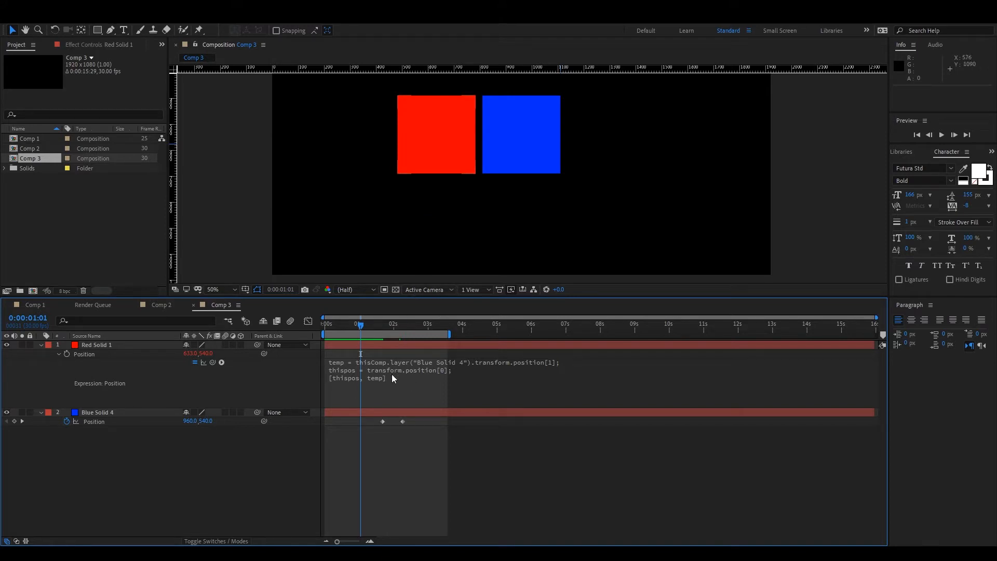
pyautogui.moveTo(361, 326); pyautogui.dragTo(441, 347)
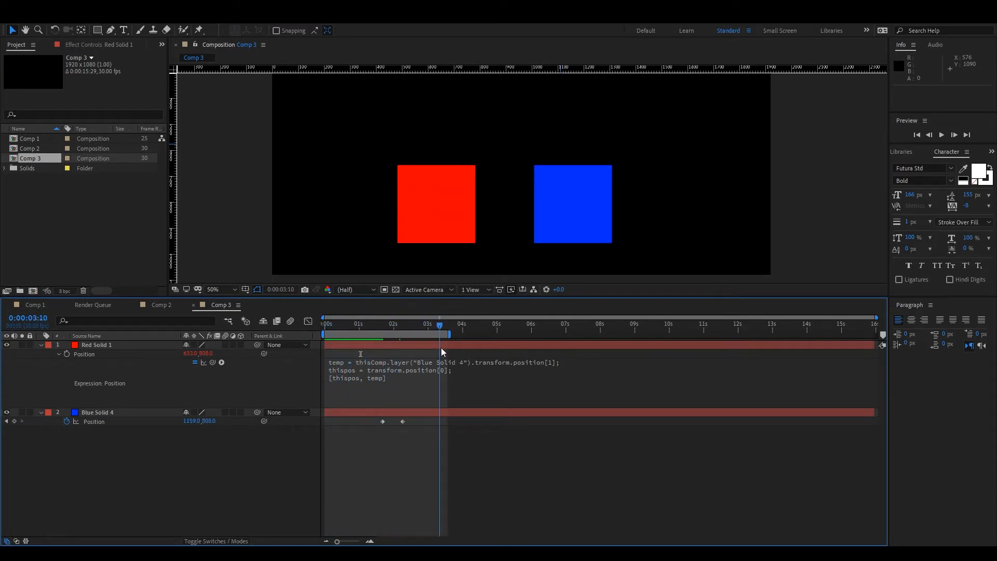
# Move the blue square up and right at 3:10, and at 2:20 place it lower right at about 1539, 889.
pyautogui.click(578, 193)
pyautogui.moveTo(595, 198); pyautogui.dragTo(662, 116)
pyautogui.moveTo(439, 326); pyautogui.dragTo(417, 338)
pyautogui.click(455, 182)
pyautogui.moveTo(457, 158); pyautogui.dragTo(663, 227)
# Move the red square left to about X 493 and scrub to 2:24 to check that it follows vertically.
pyautogui.moveTo(410, 209); pyautogui.dragTo(534, 209)
pyautogui.moveTo(403, 187); pyautogui.dragTo(398, 187)
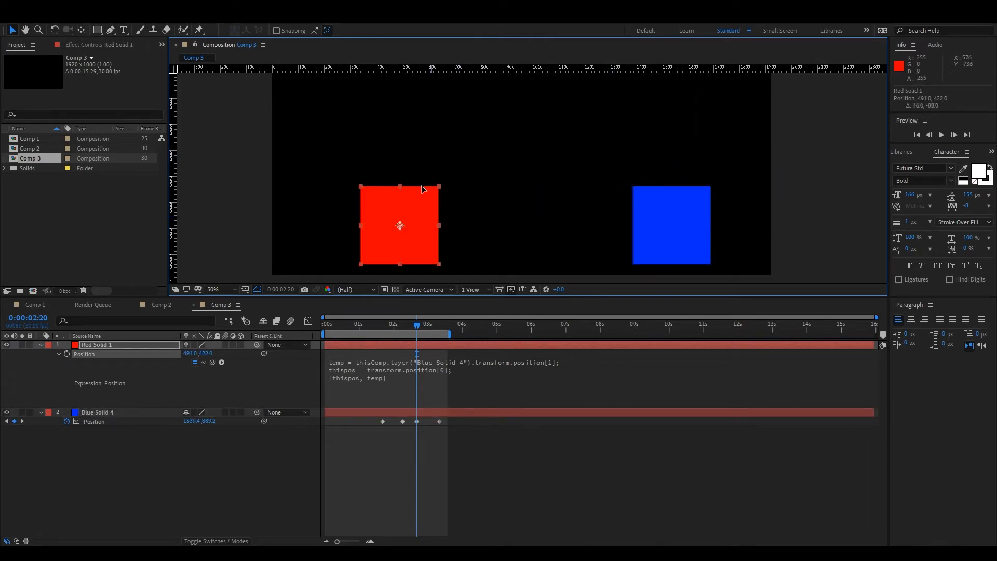
pyautogui.moveTo(415, 322); pyautogui.dragTo(421, 381)
pyautogui.click(273, 502)
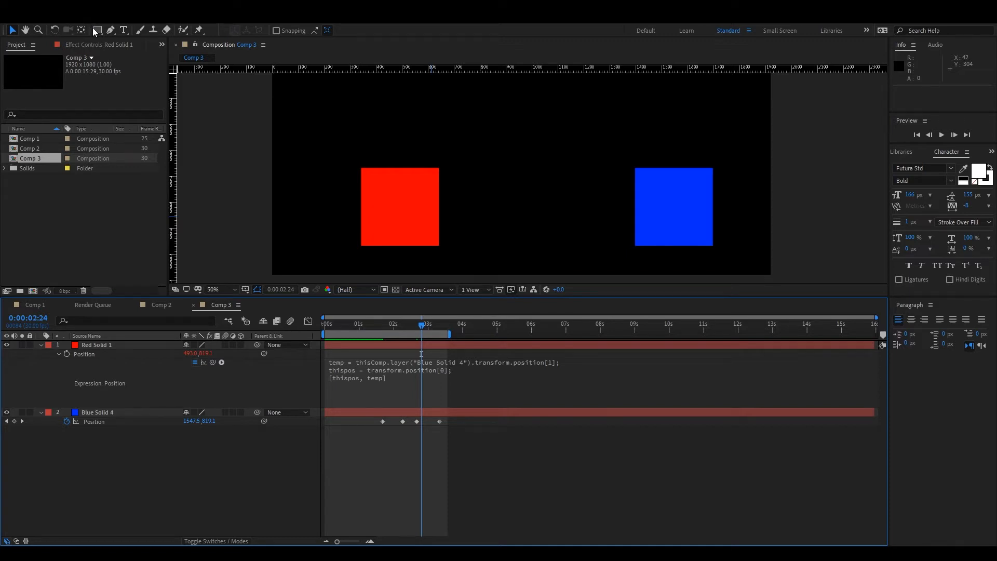
# Create an empty text layer at the top of Comp 3 and expand its Text properties.
pyautogui.hotkey('ctrl', 'alt', 'shift', 't')
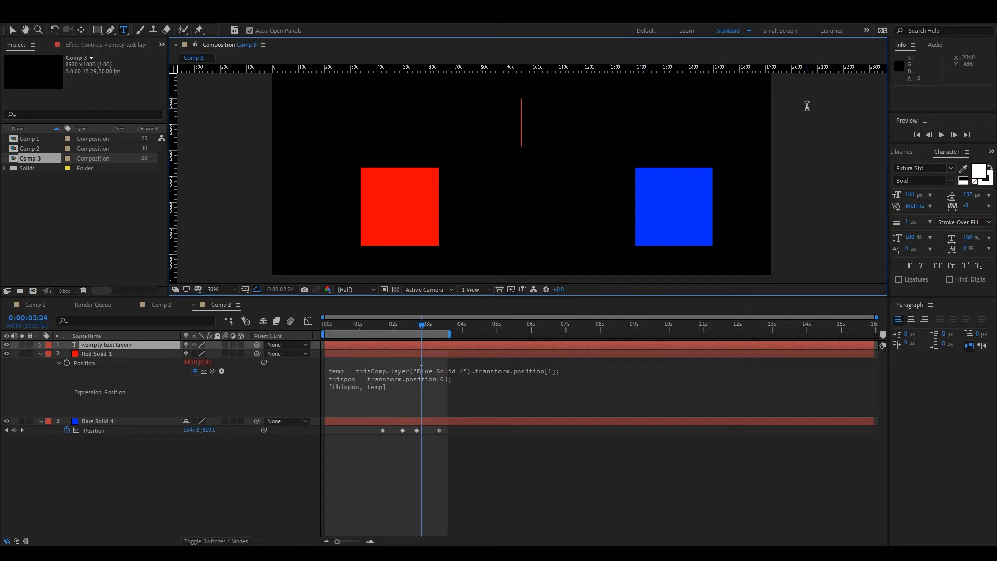
pyautogui.click(123, 481)
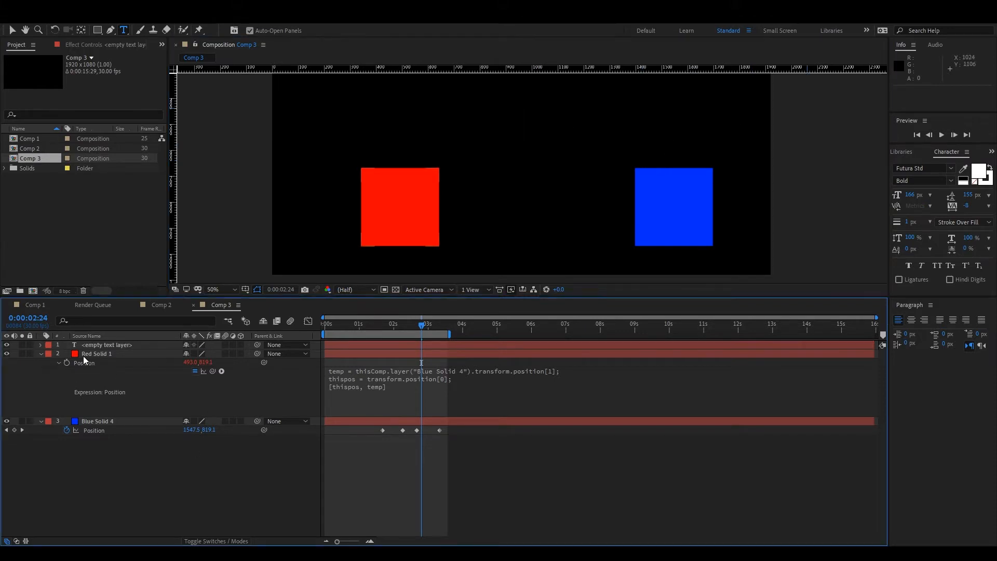
pyautogui.click(40, 345)
pyautogui.click(50, 353)
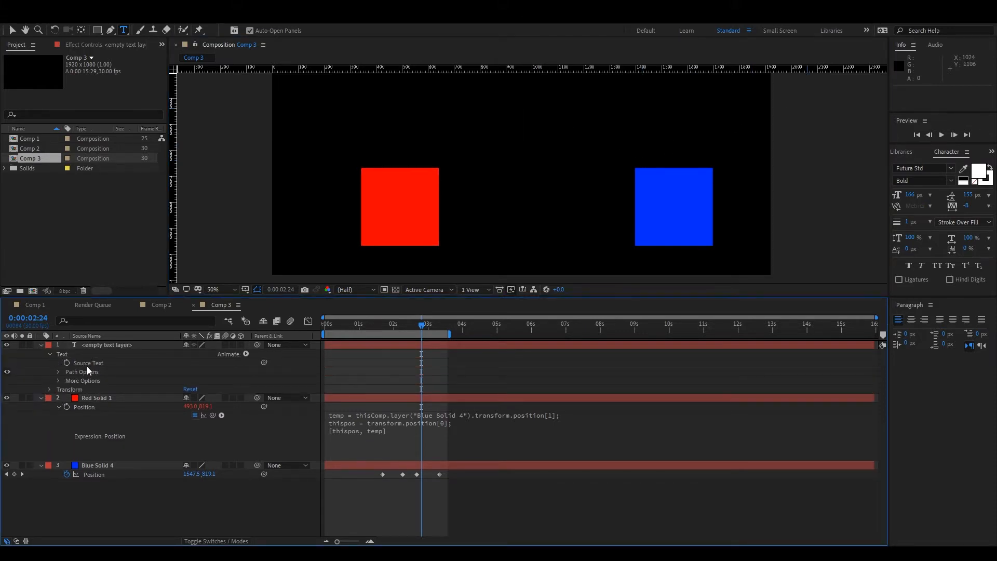
# Keyframe the text layer's Source Text at 2:24, link it by expression to the blue solid's X position, and scrub to 2:12.
pyautogui.click(66, 362)
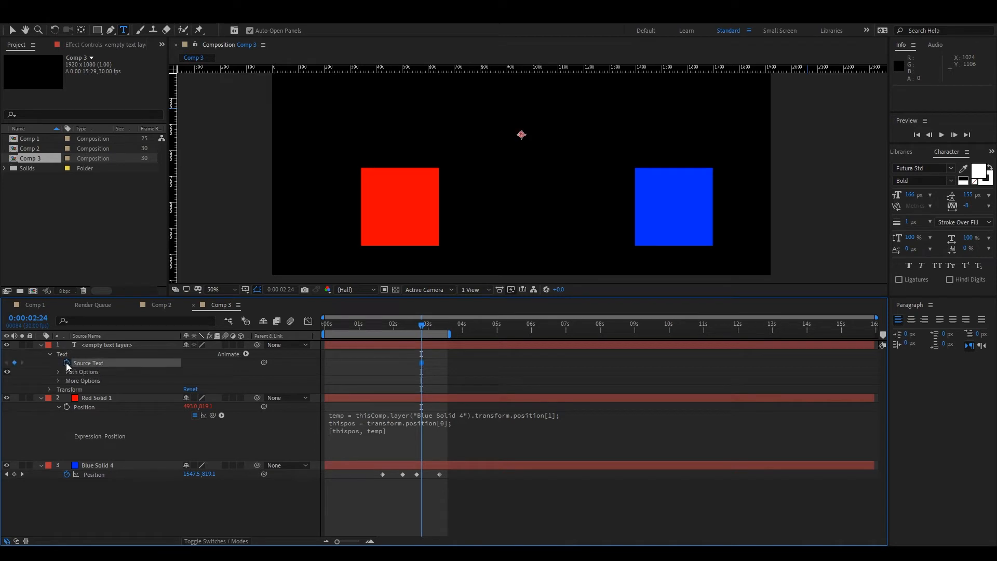
pyautogui.keyDown('alt'); pyautogui.click(66, 363); pyautogui.keyUp('alt')
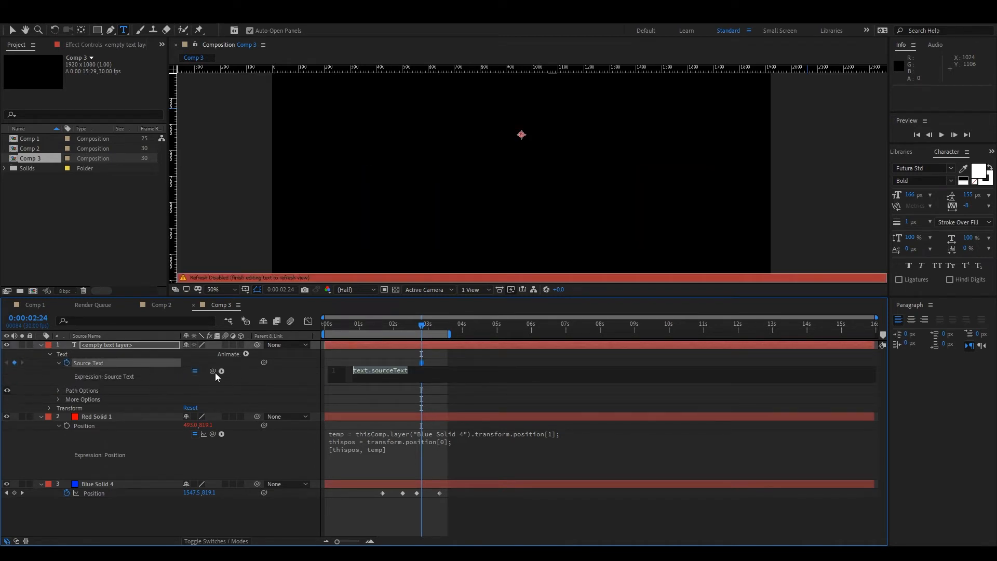
pyautogui.moveTo(262, 439); pyautogui.dragTo(140, 494)
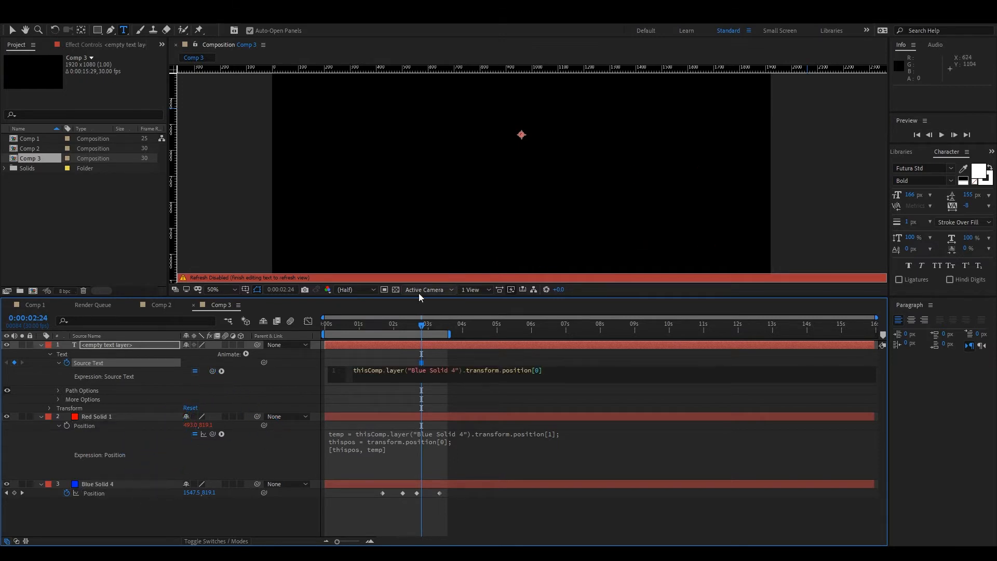
pyautogui.click(199, 533)
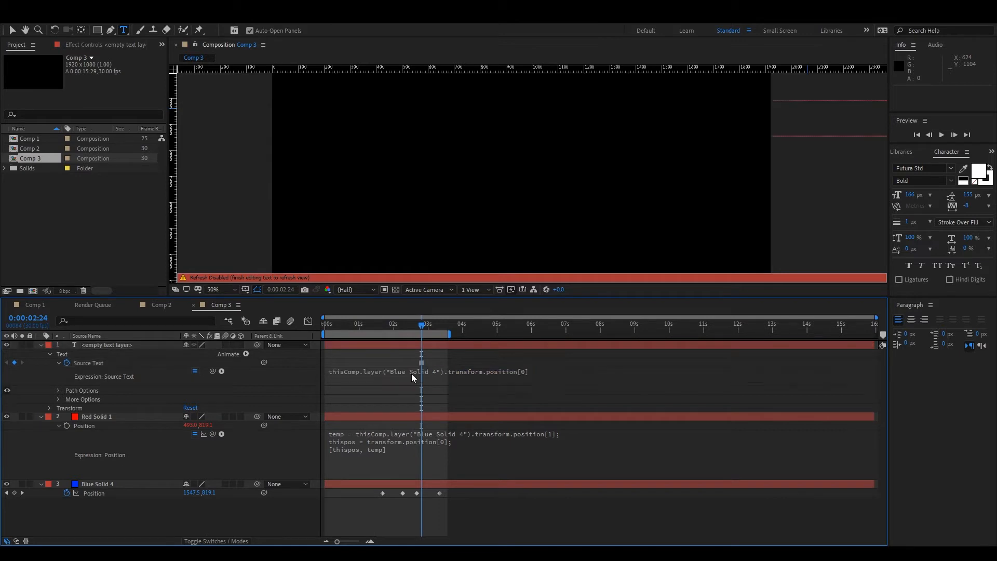
pyautogui.moveTo(421, 328)
pyautogui.mouseDown()
pyautogui.moveTo(443, 335)
pyautogui.moveTo(363, 343)
pyautogui.moveTo(441, 335)
pyautogui.moveTo(372, 336)
pyautogui.moveTo(407, 333)
pyautogui.mouseUp()
pyautogui.scroll(-2, 558, 186)
# Try prefixing the Source Text expression with postion +, enclosing the link to the blue solid's X position in quotes.
pyautogui.click(393, 378)
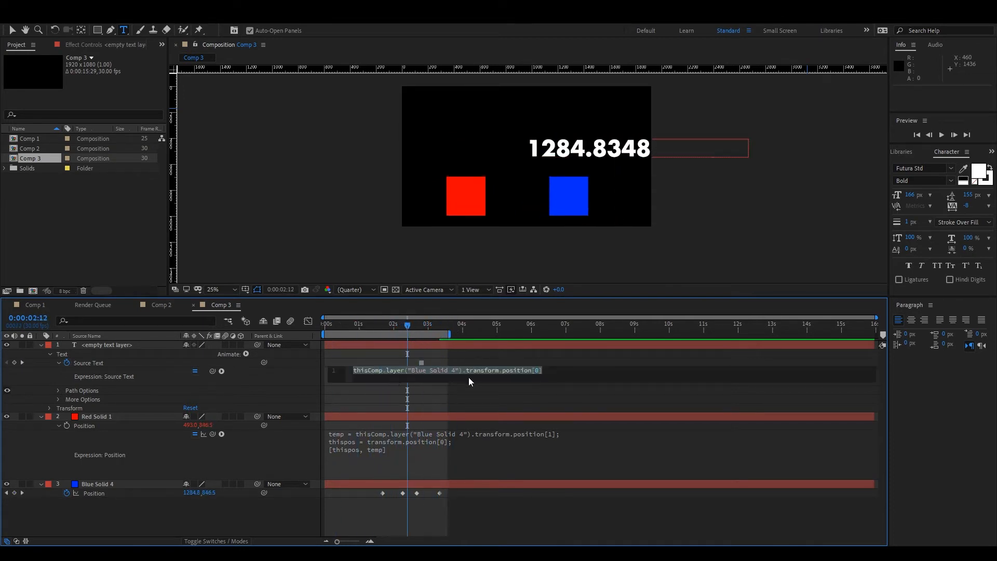
pyautogui.click(355, 371)
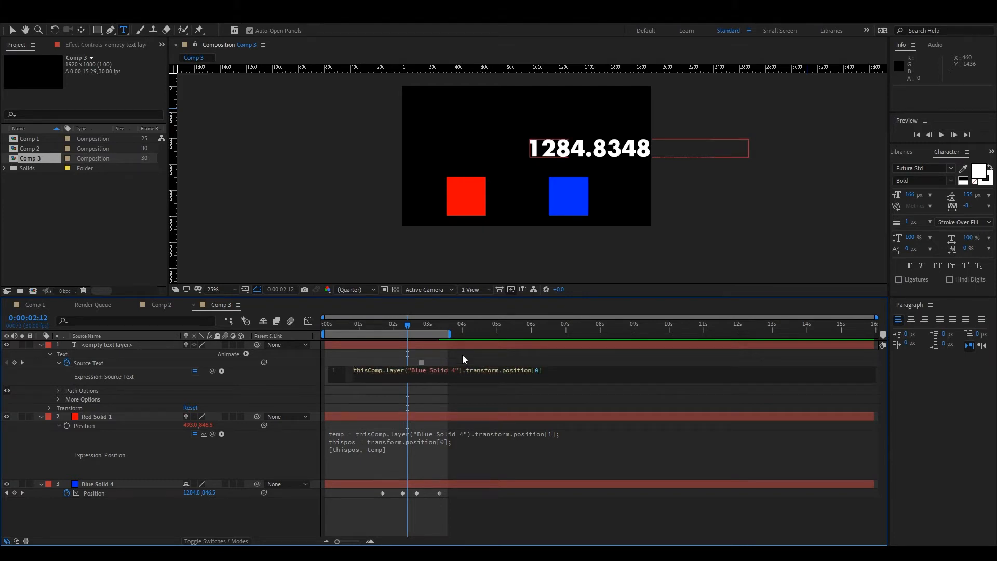
pyautogui.write('postion')
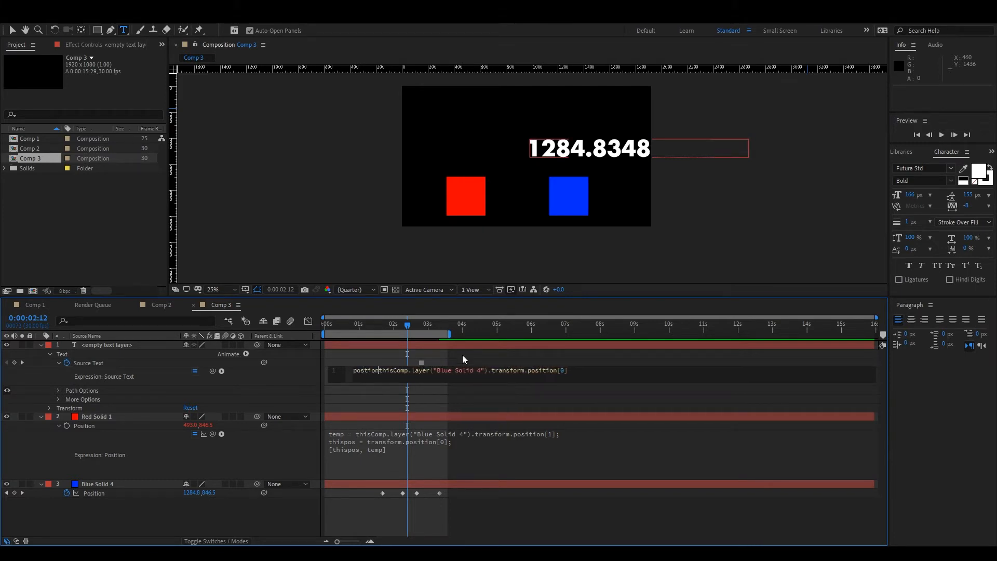
pyautogui.write(' + "')
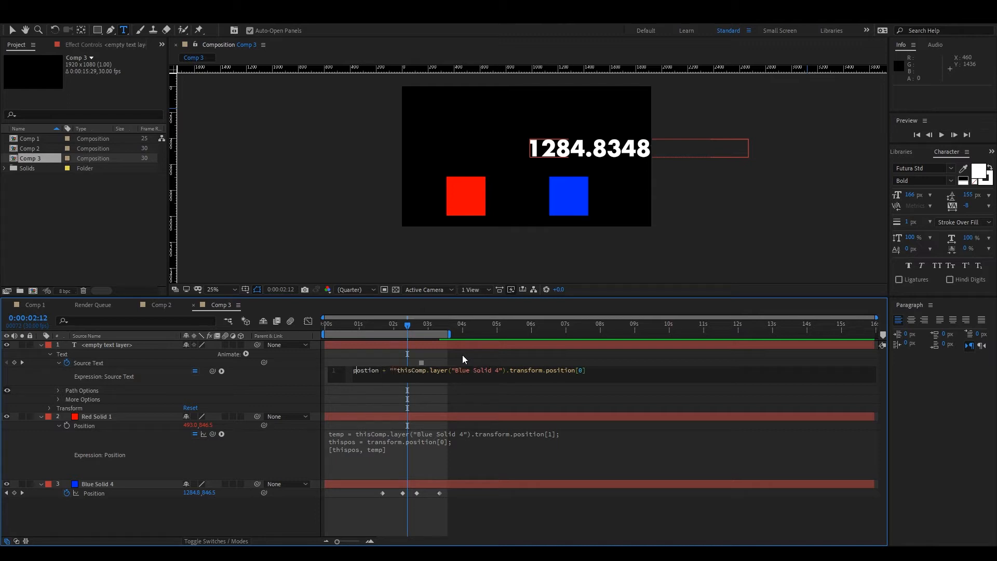
pyautogui.press('Delete')
pyautogui.press('End')
pyautogui.write('"')
pyautogui.click(489, 507)
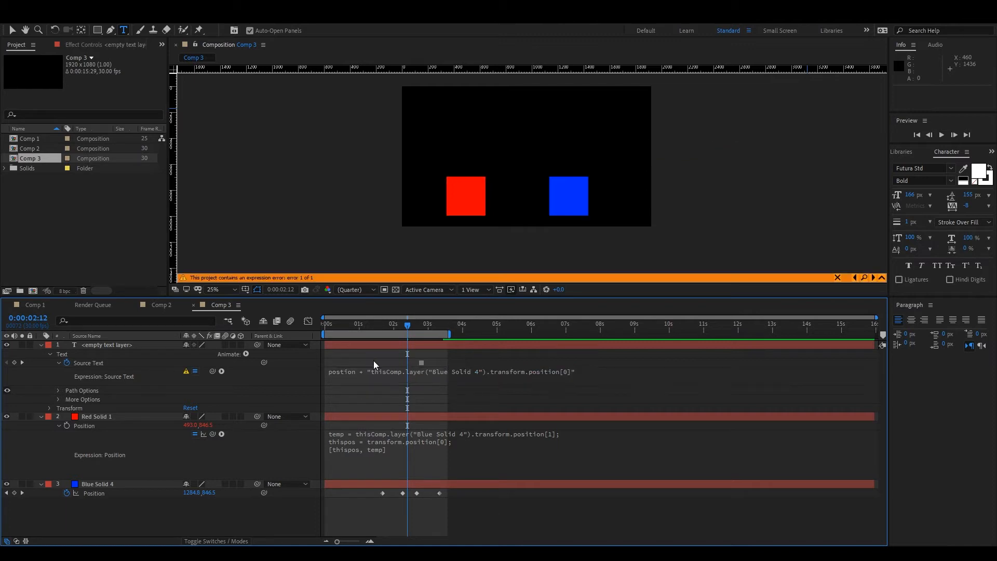
# Fix the Source Text expression so that only the label "postion " is quoted, before + and the unquoted position link.
pyautogui.click(358, 375)
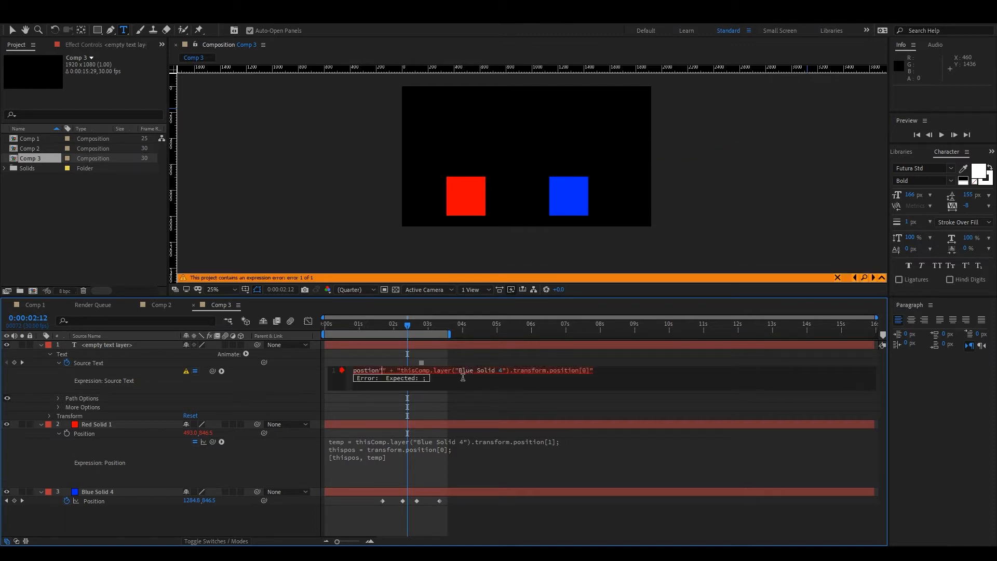
pyautogui.write('"')
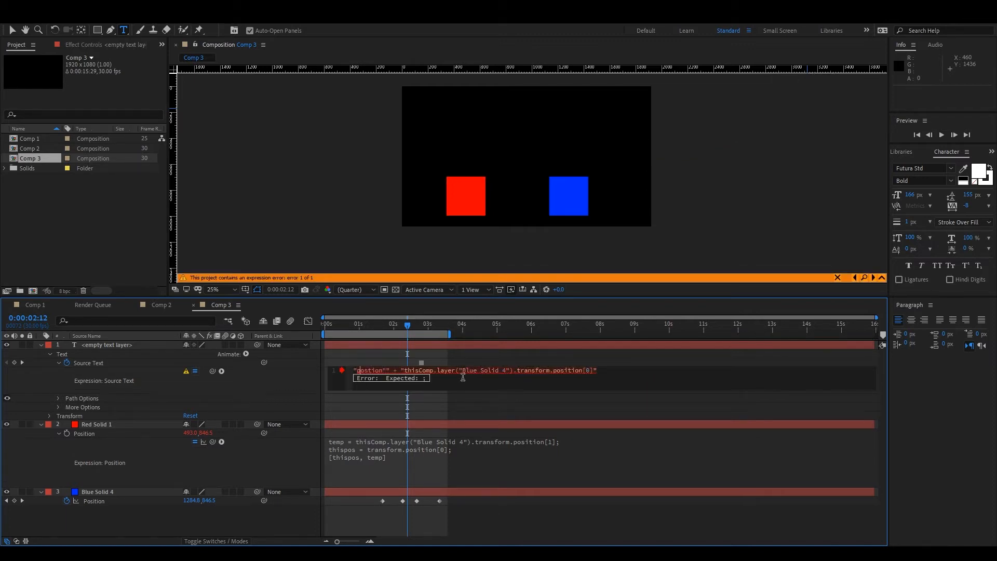
pyautogui.press('Delete')
pyautogui.press('Delete')
pyautogui.press('Delete')
pyautogui.click(383, 371)
pyautogui.click(566, 536)
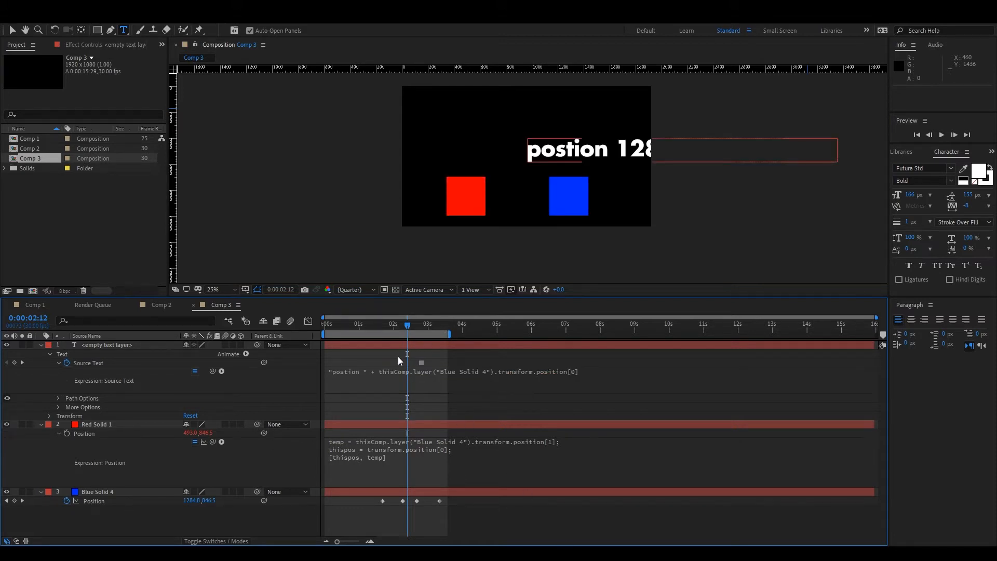
pyautogui.moveTo(398, 323); pyautogui.dragTo(404, 348)
# Scale the text layer down to 41% and scrub to 2:24 to watch the position text update.
pyautogui.click(192, 345)
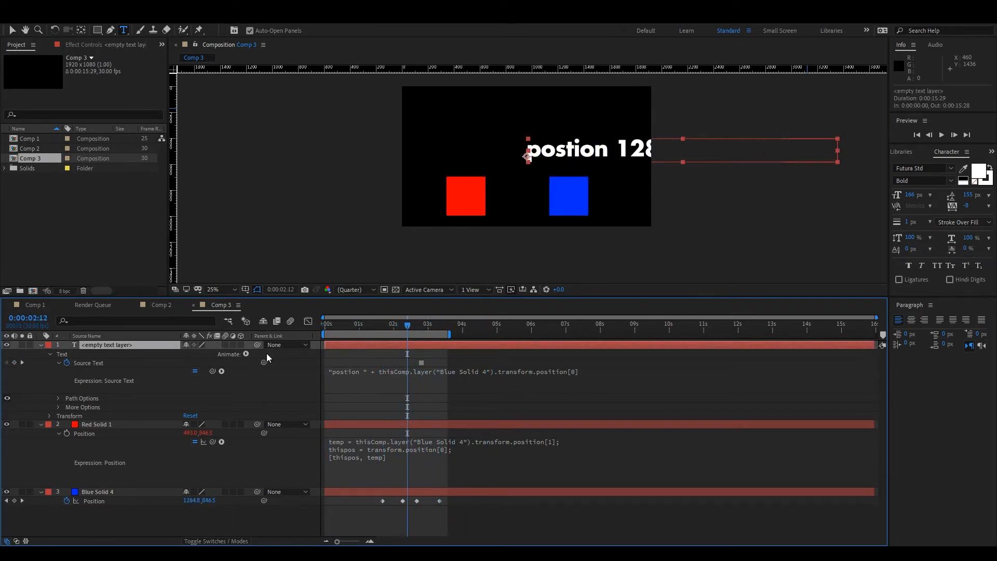
pyautogui.press('s')
pyautogui.moveTo(198, 354); pyautogui.dragTo(190, 356)
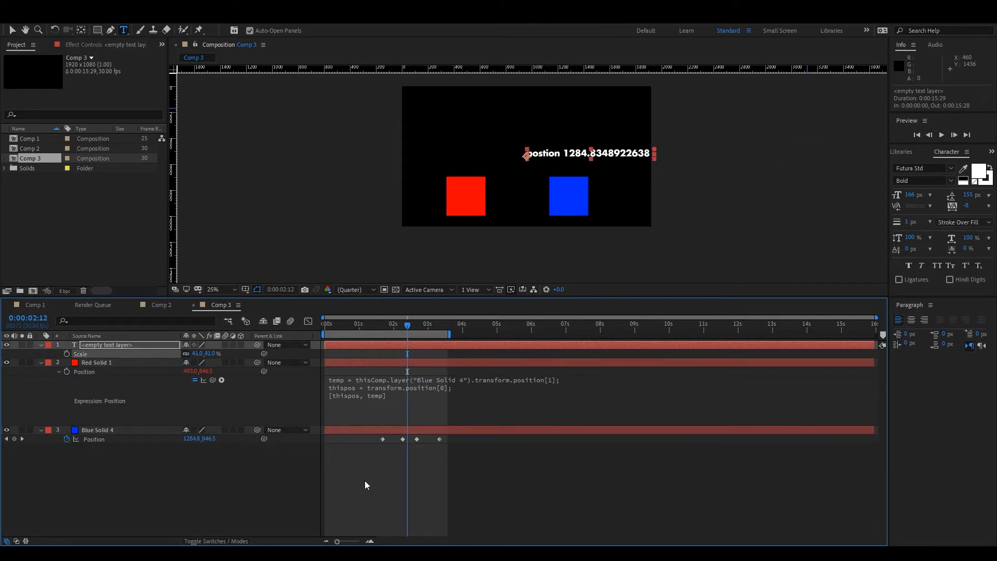
pyautogui.click(365, 480)
pyautogui.moveTo(358, 327); pyautogui.dragTo(421, 340)
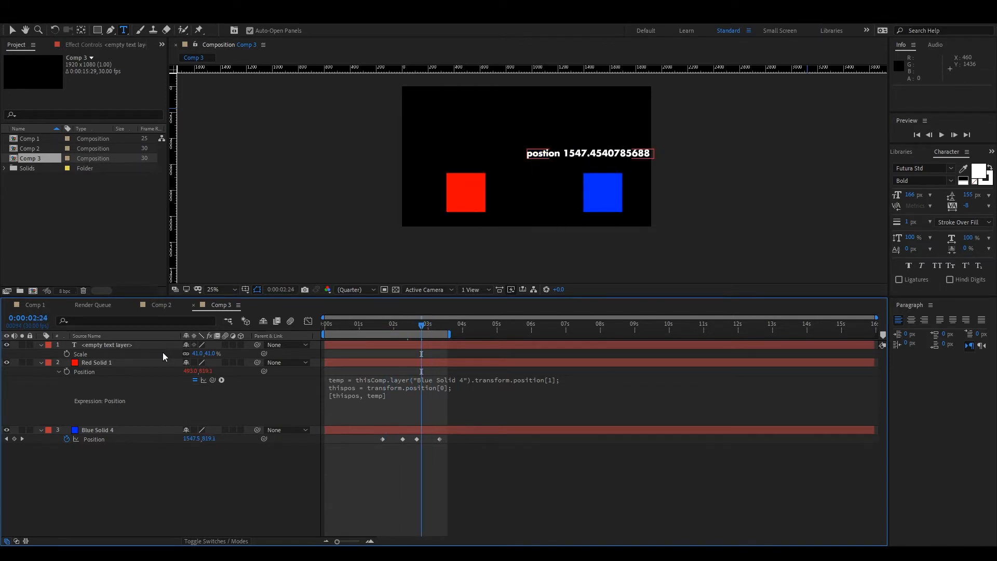
# Reveal the Source Text keyframe and its expression on the text layer.
pyautogui.click(132, 353)
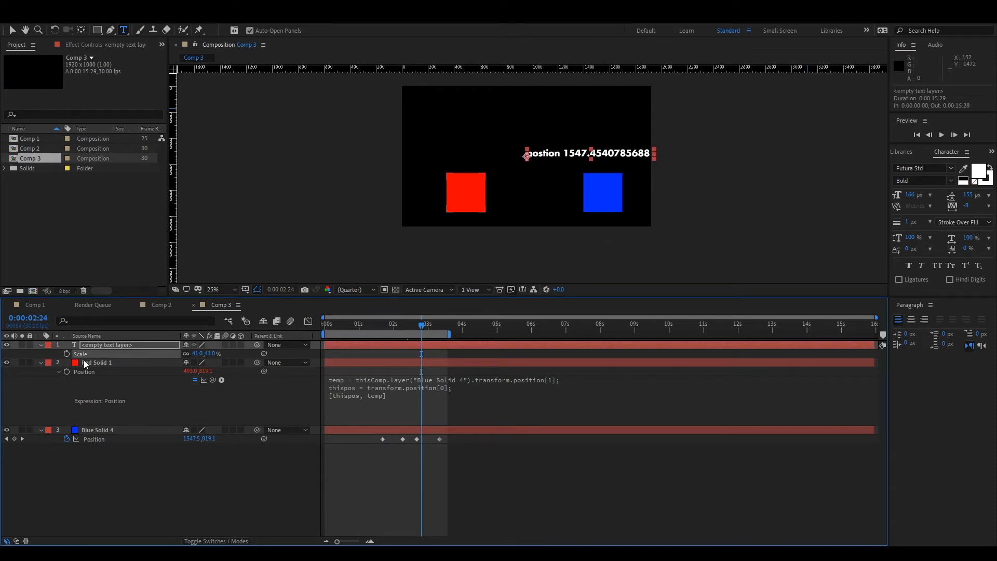
pyautogui.press('u')
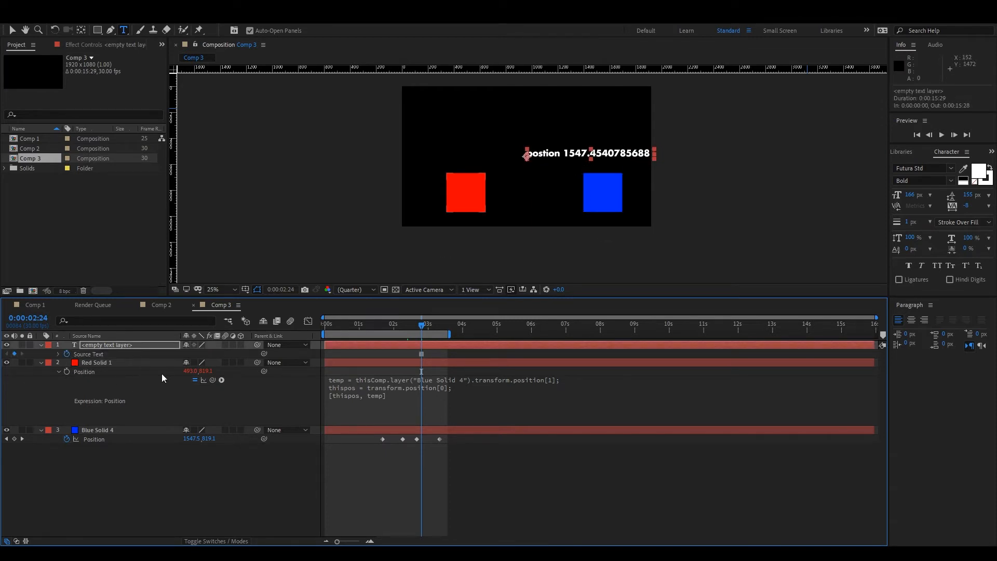
pyautogui.press('u')
pyautogui.press('u')
pyautogui.keyDown('alt'); pyautogui.click(67, 354); pyautogui.keyUp('alt')
pyautogui.click(397, 354)
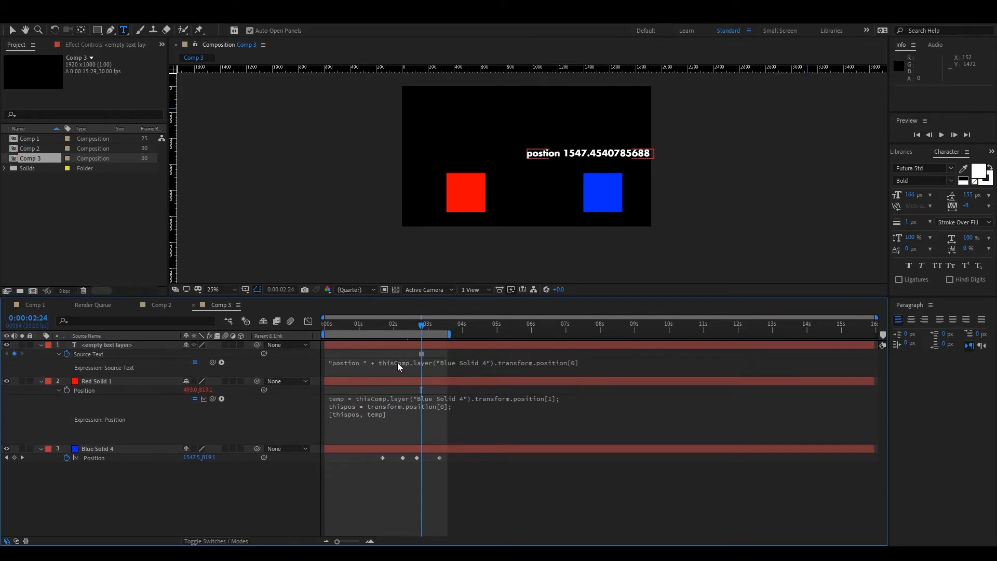
# Wrap the blue solid's position link in the Source Text expression in Math.round( ), keeping the quoted label "postion " outside it.
pyautogui.click(398, 363)
pyautogui.click(411, 362)
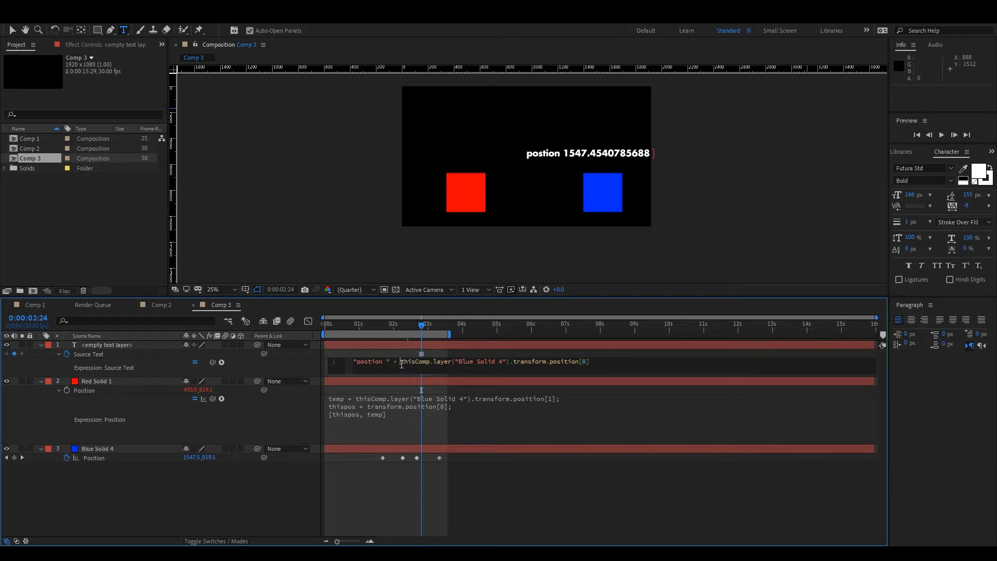
pyautogui.moveTo(400, 361); pyautogui.dragTo(589, 361)
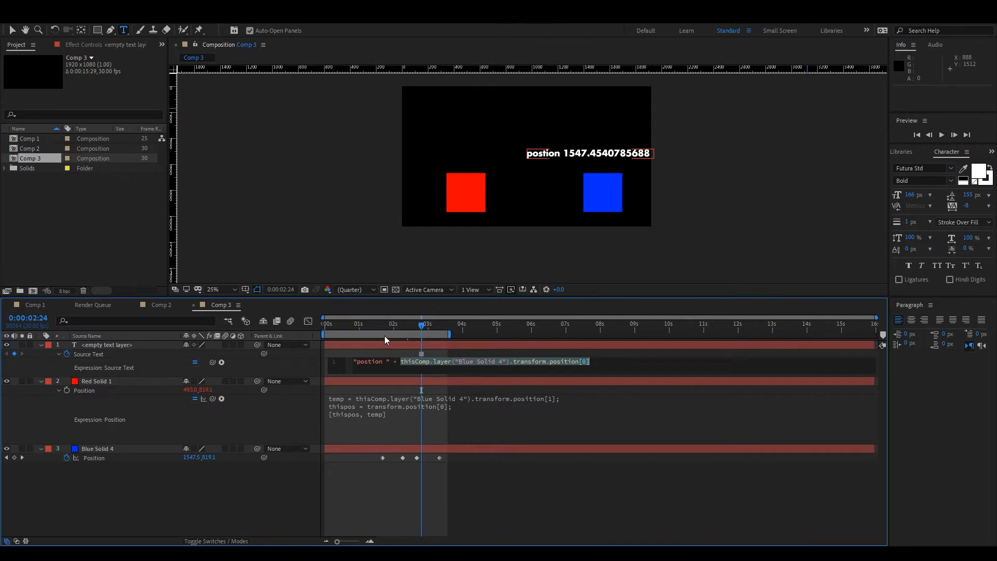
pyautogui.write('Math.round(value)')
pyautogui.hotkey('ctrl', 'z')
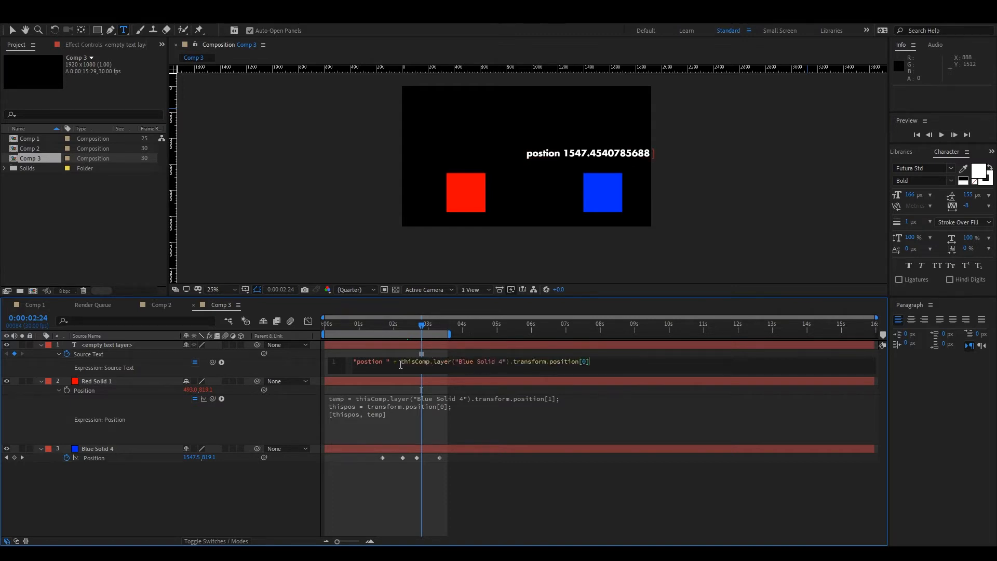
pyautogui.write('Math.rou')
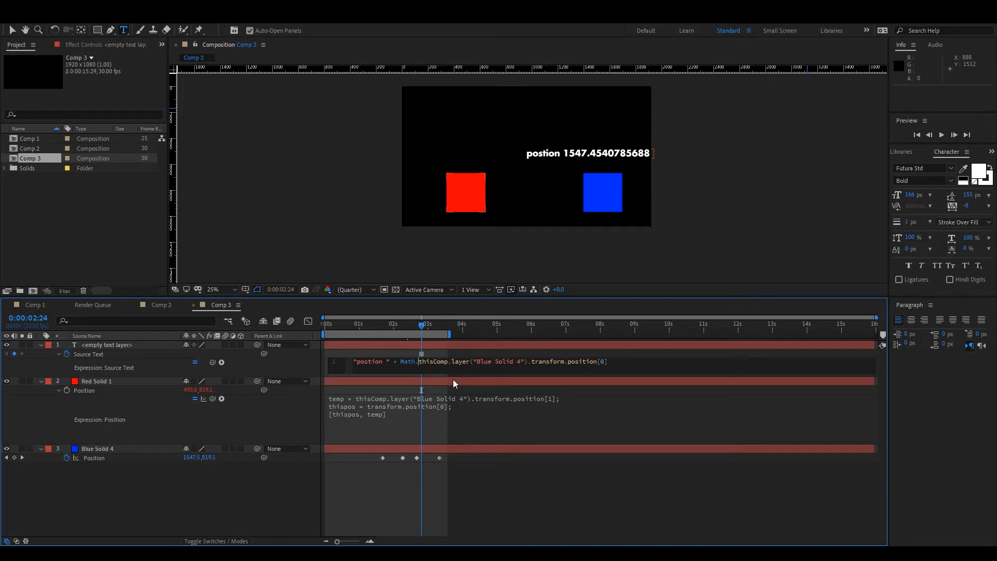
pyautogui.write('nd(')
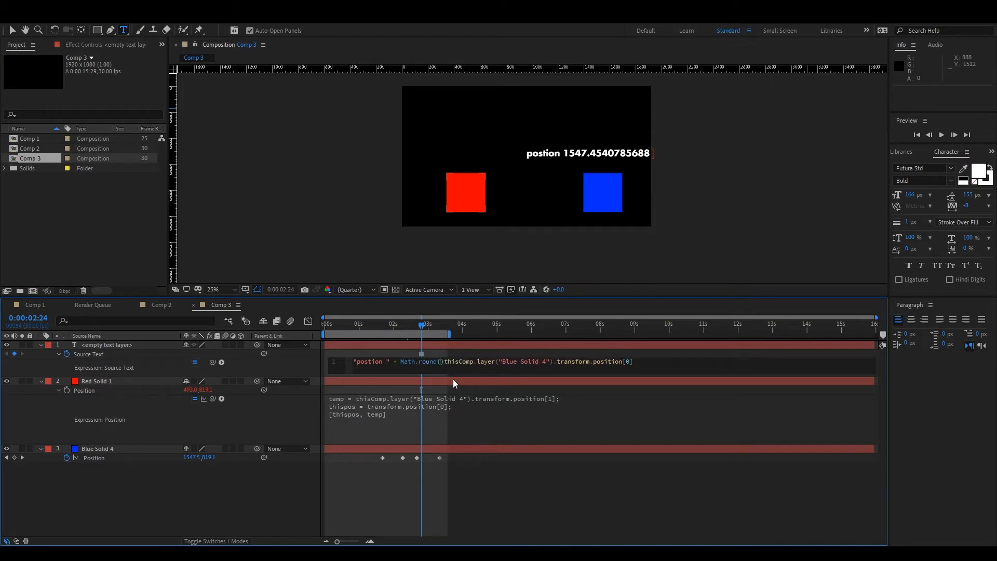
pyautogui.press('Delete')
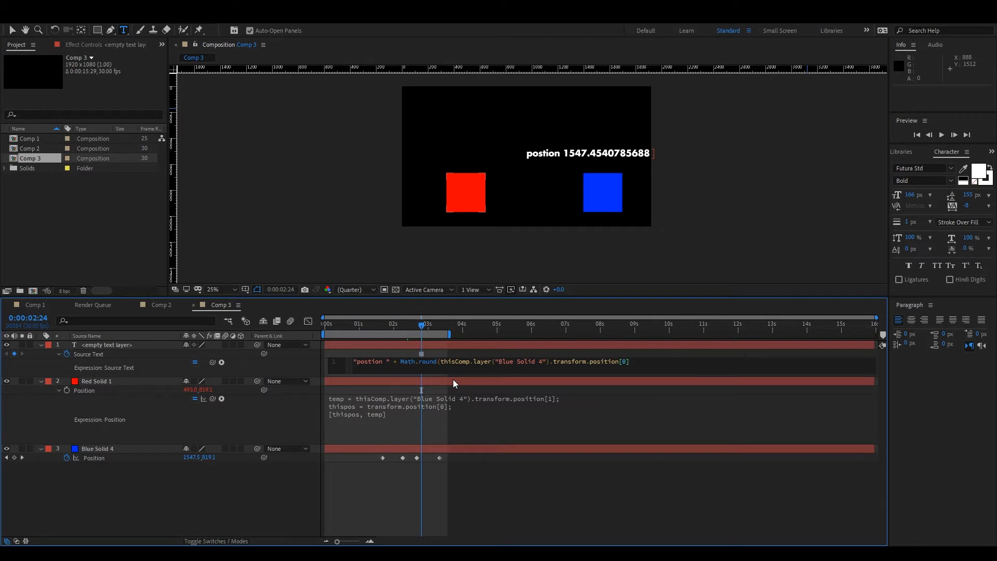
pyautogui.click(397, 362)
pyautogui.click(579, 480)
# Scrub the timeline between 1:03 and 4:04 to examine how the rounded position text follows the blue solid.
pyautogui.moveTo(422, 330); pyautogui.dragTo(425, 353)
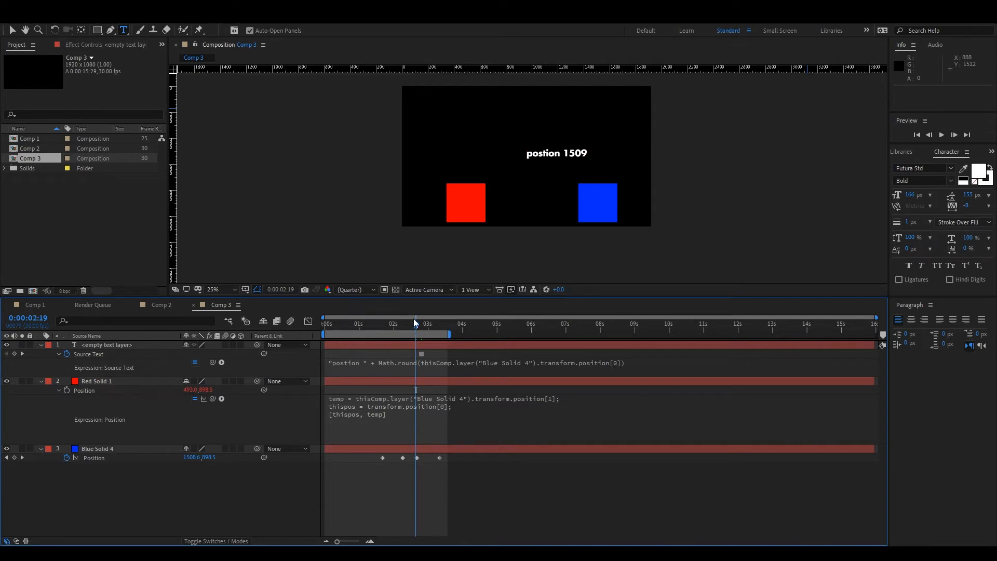
pyautogui.moveTo(418, 323); pyautogui.dragTo(368, 342)
pyautogui.moveTo(452, 357); pyautogui.dragTo(431, 350)
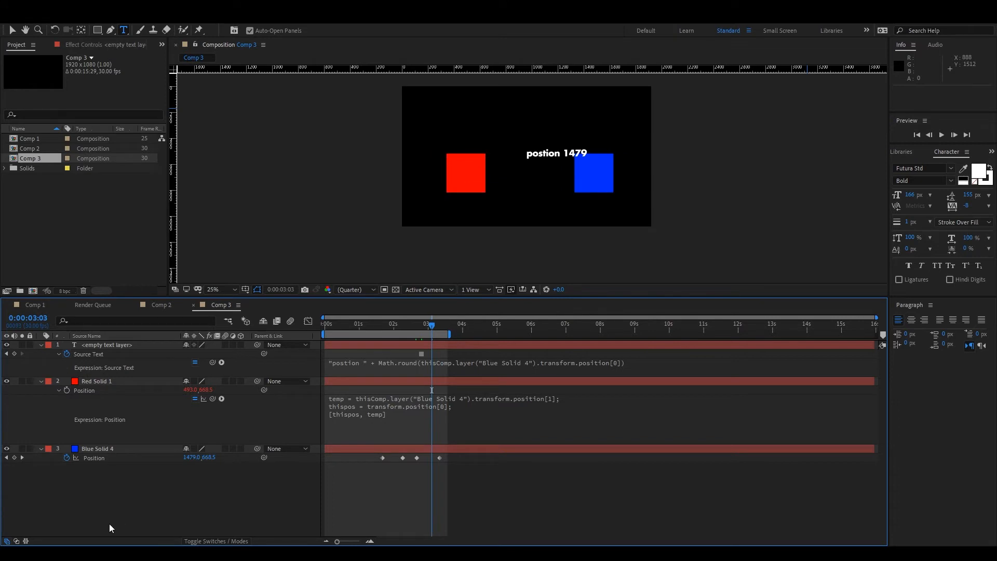
pyautogui.moveTo(430, 325); pyautogui.dragTo(467, 327)
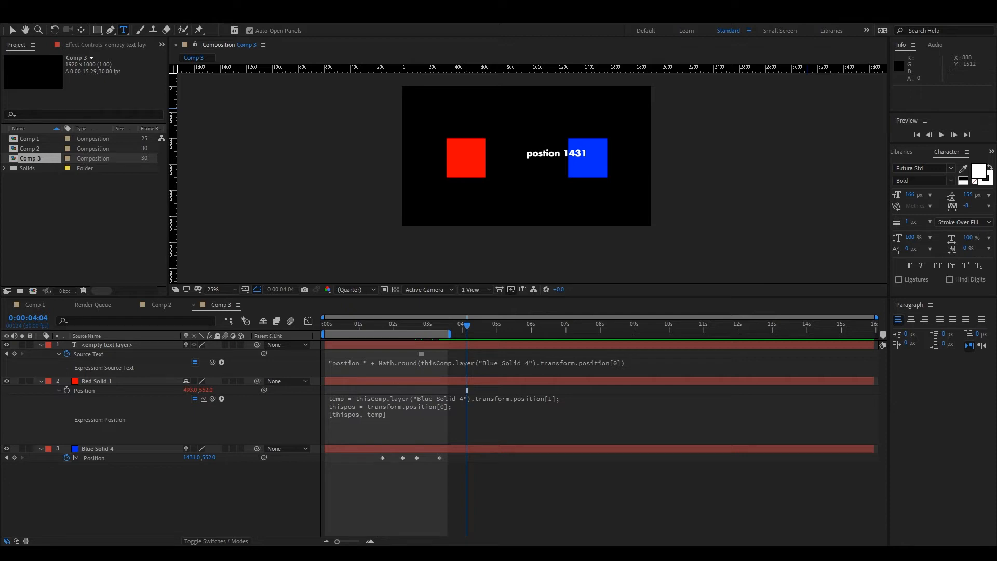
pyautogui.click(484, 328)
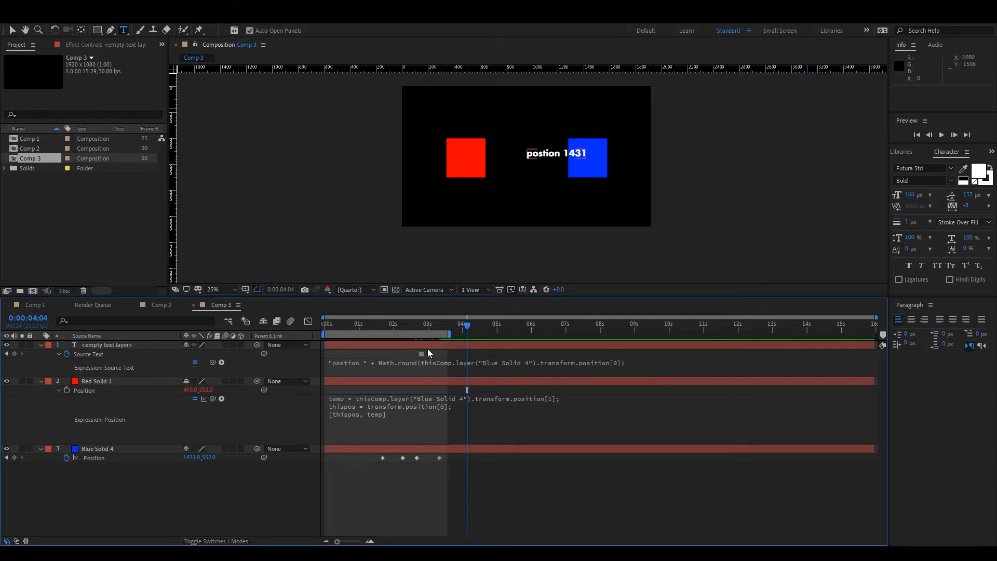
pyautogui.moveTo(424, 330); pyautogui.dragTo(363, 342)
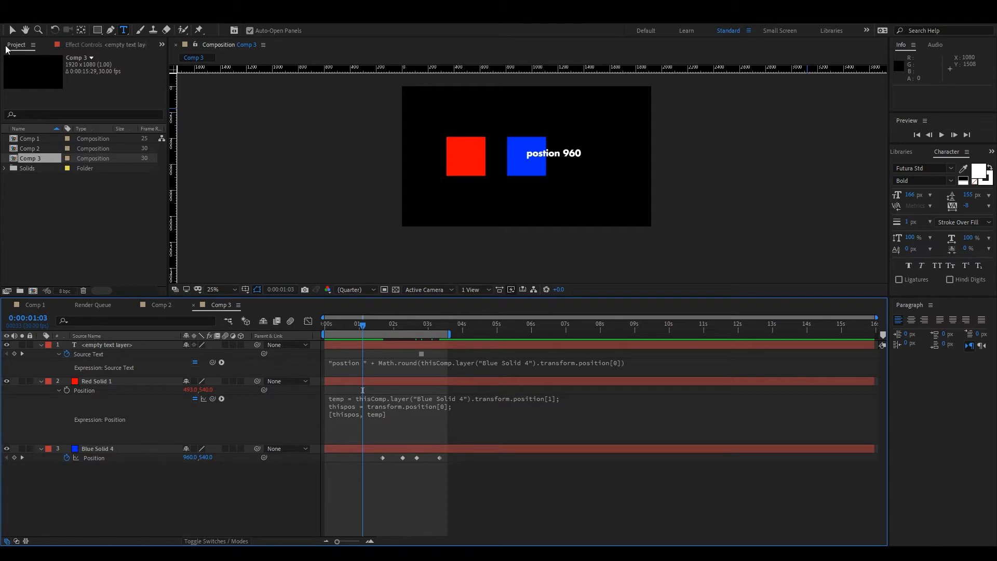
# Hide the text, red and blue solid layers and collapse their properties.
pyautogui.moveTo(6, 347); pyautogui.dragTo(6, 448)
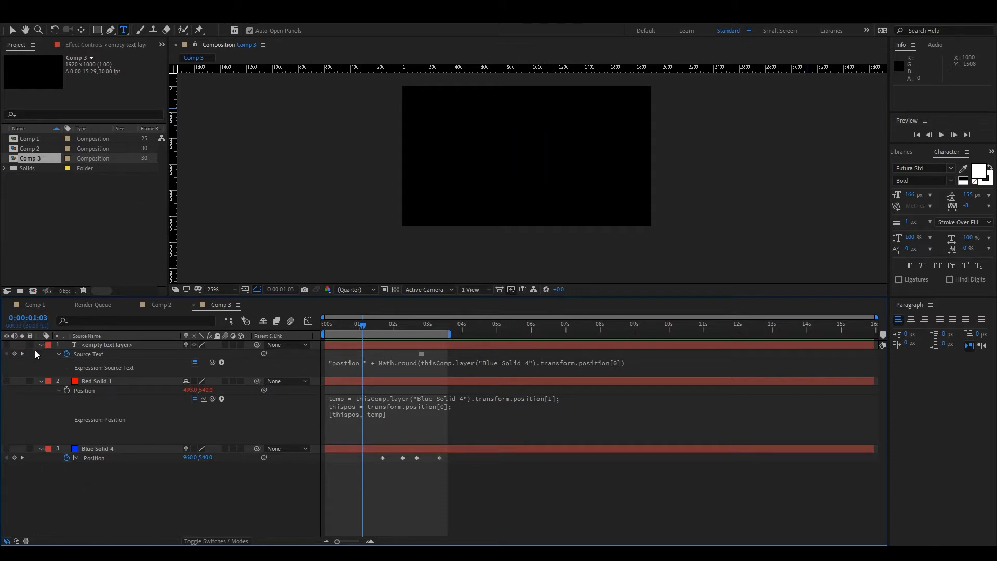
pyautogui.click(41, 345)
pyautogui.click(41, 353)
pyautogui.click(41, 363)
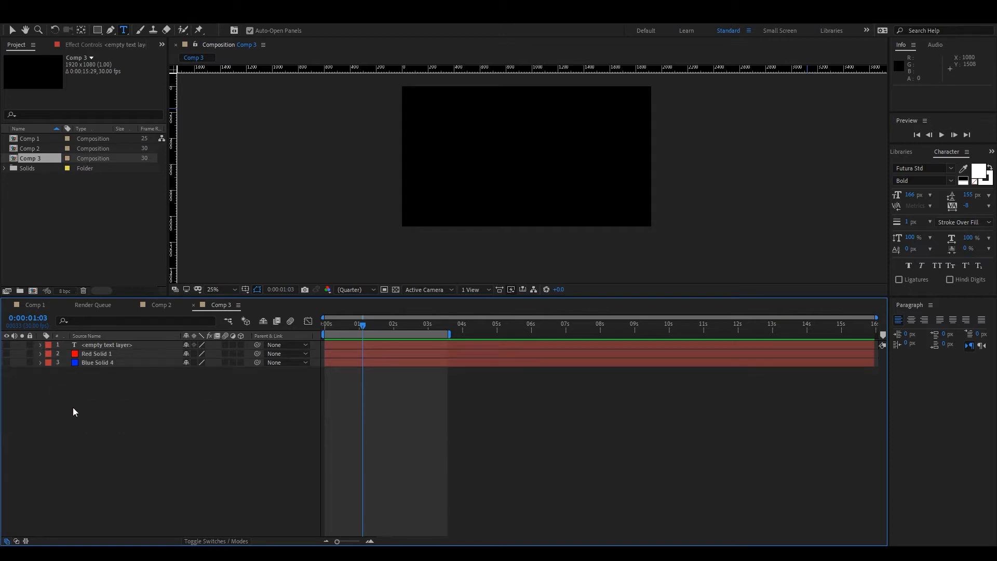
# Create a new red solid and keyframe its Position from 1:03, moving it horizontally to the right over about half a second.
pyautogui.hotkey('ctrl', 'y')
pyautogui.click(445, 264)
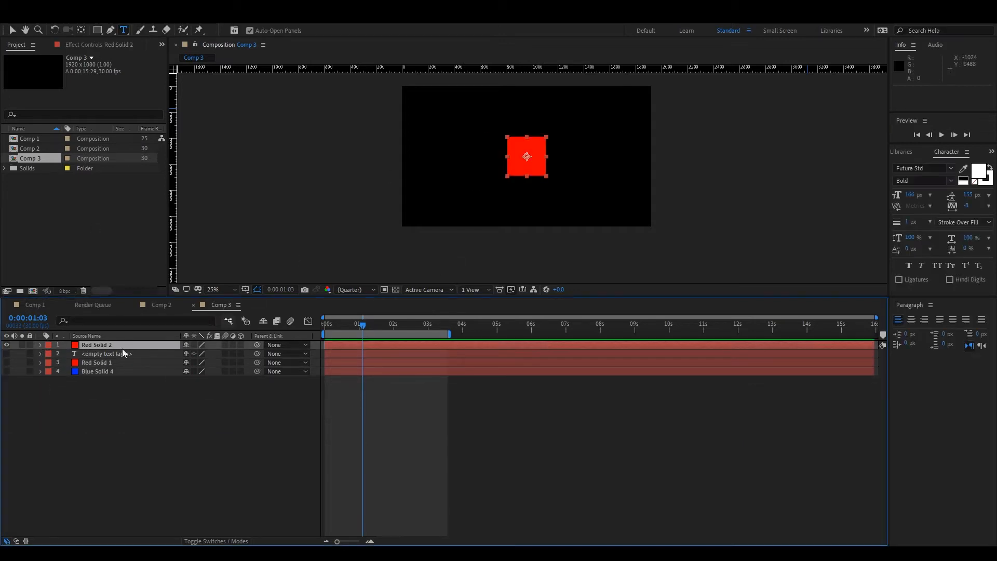
pyautogui.press('p')
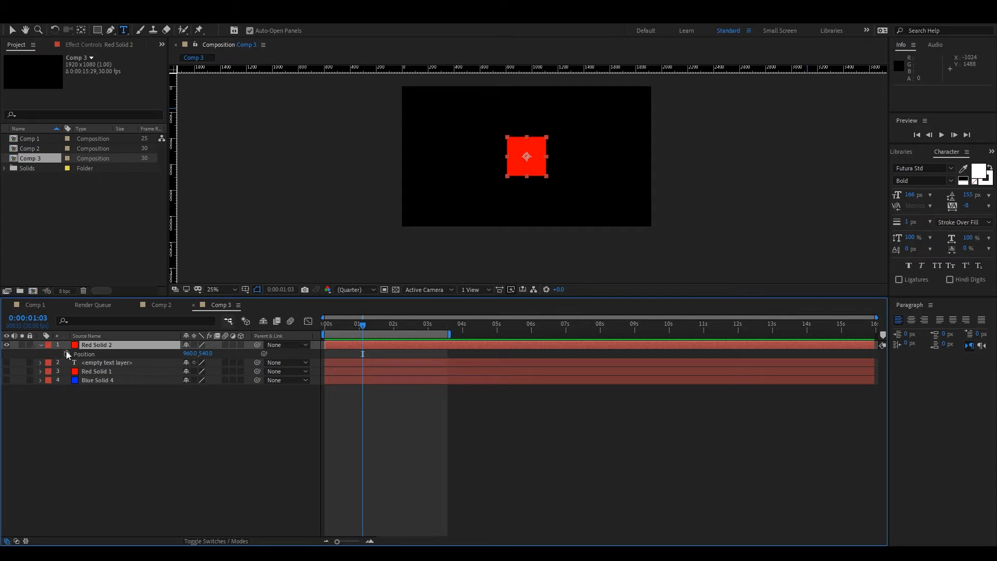
pyautogui.click(67, 353)
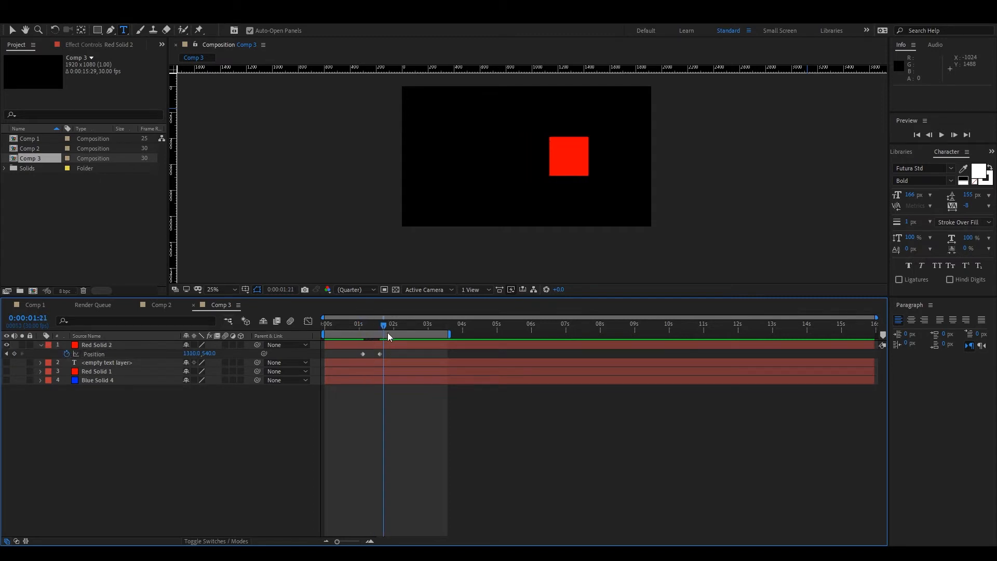
pyautogui.moveTo(388, 332); pyautogui.dragTo(382, 358)
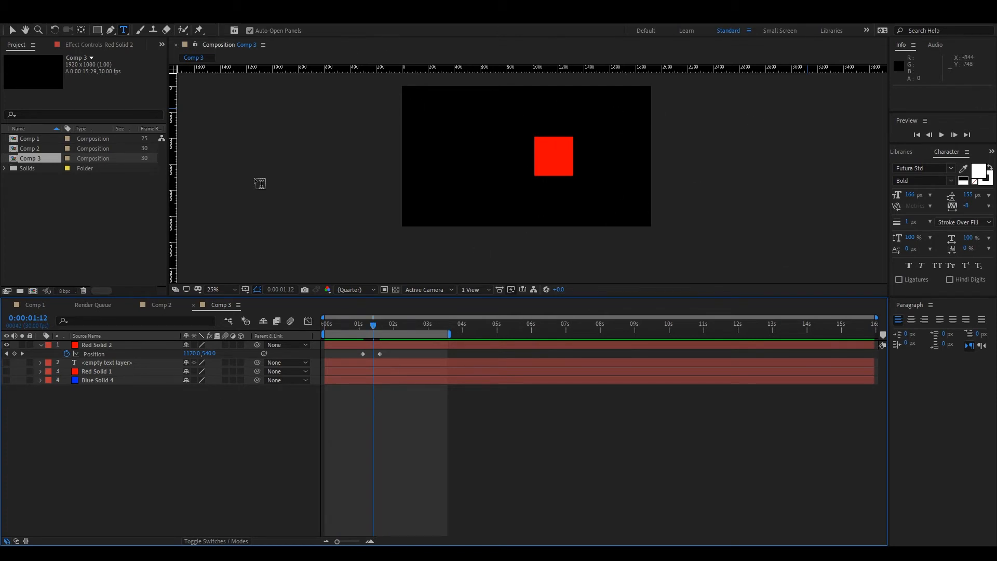
pyautogui.moveTo(361, 332)
pyautogui.mouseDown()
pyautogui.moveTo(420, 341)
pyautogui.moveTo(379, 335)
pyautogui.mouseUp()
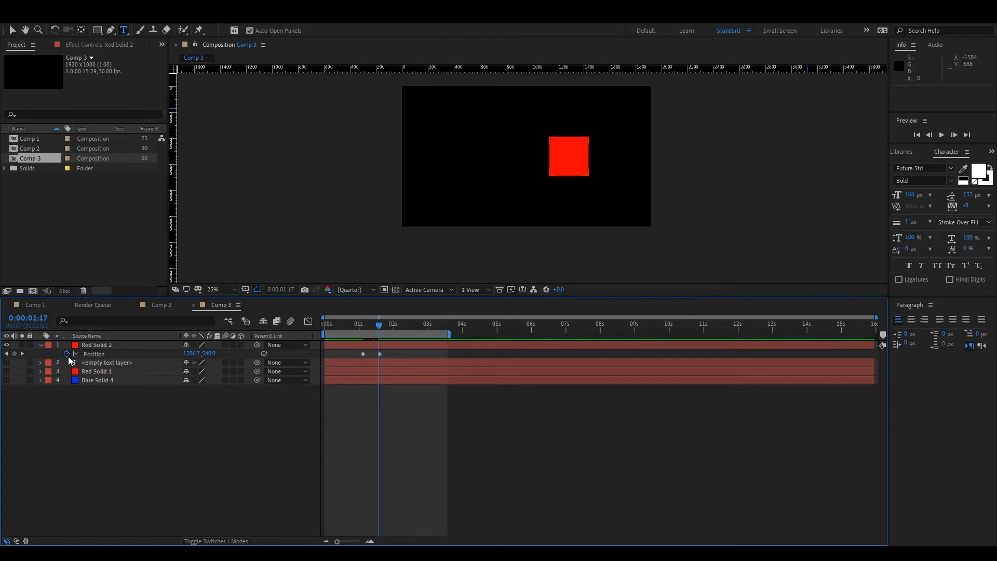
# Try the expression loopout() on the new red solid's Position.
pyautogui.keyDown('alt'); pyautogui.click(68, 356); pyautogui.keyUp('alt')
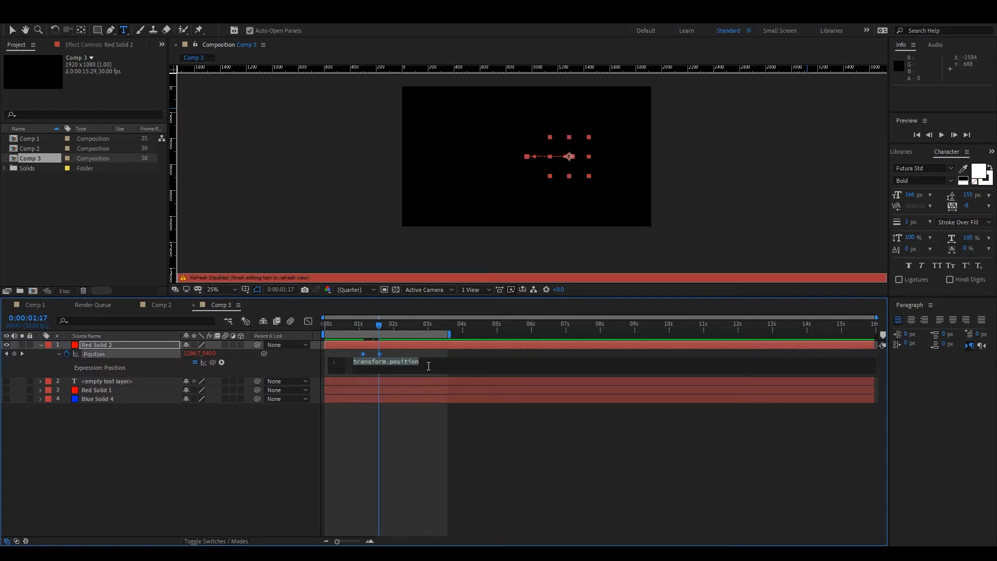
pyautogui.write('loopout()')
pyautogui.press('KP_Enter')
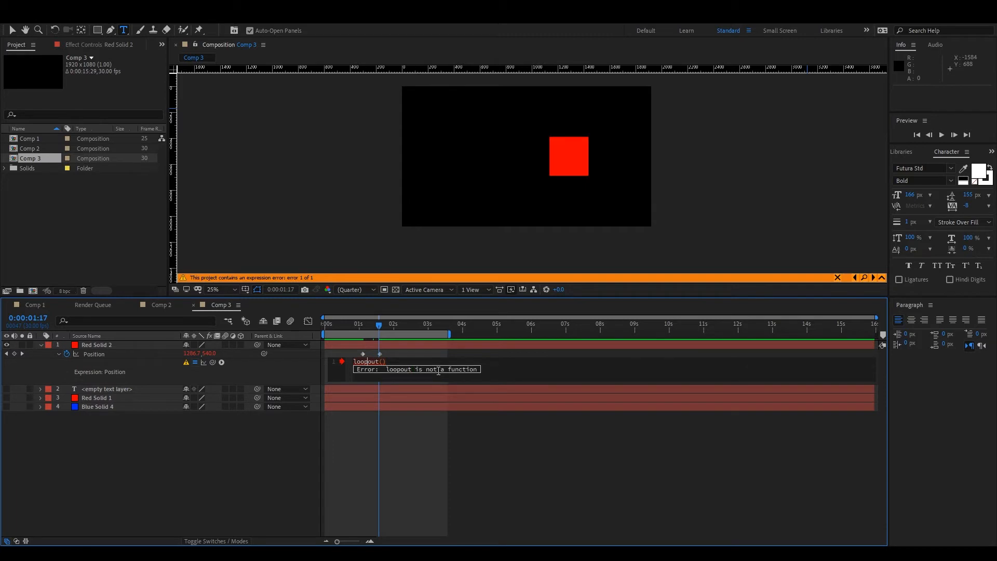
# Correct the capitalization of the red solid's Position expression to loopOut().
pyautogui.write('ut(')
pyautogui.press('Delete')
pyautogui.press('Delete')
pyautogui.press('Delete')
pyautogui.press('Delete')
pyautogui.press('KP_Enter')
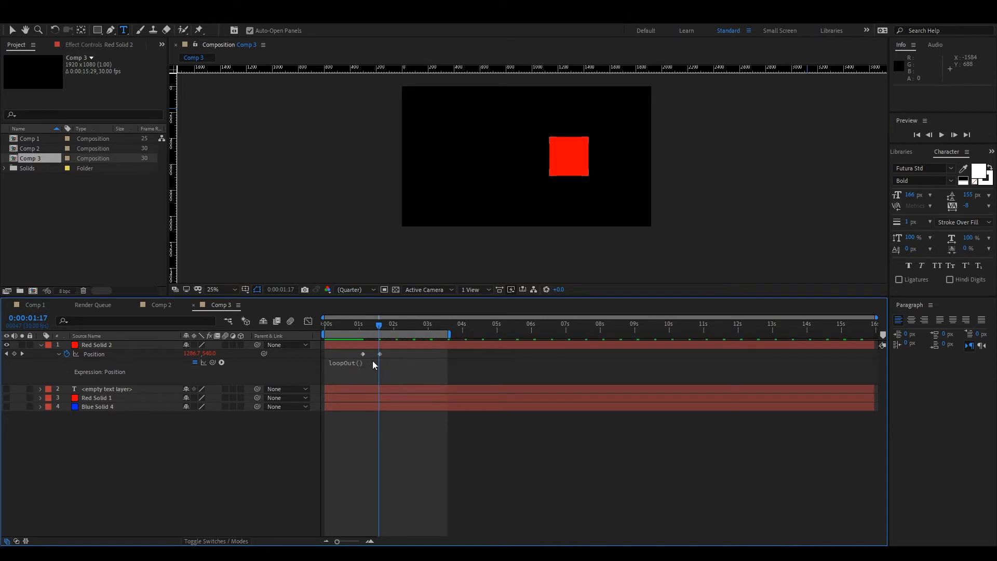
# Scrub to 1:08 and preview the red solid's looping movement.
pyautogui.moveTo(363, 325); pyautogui.dragTo(368, 381)
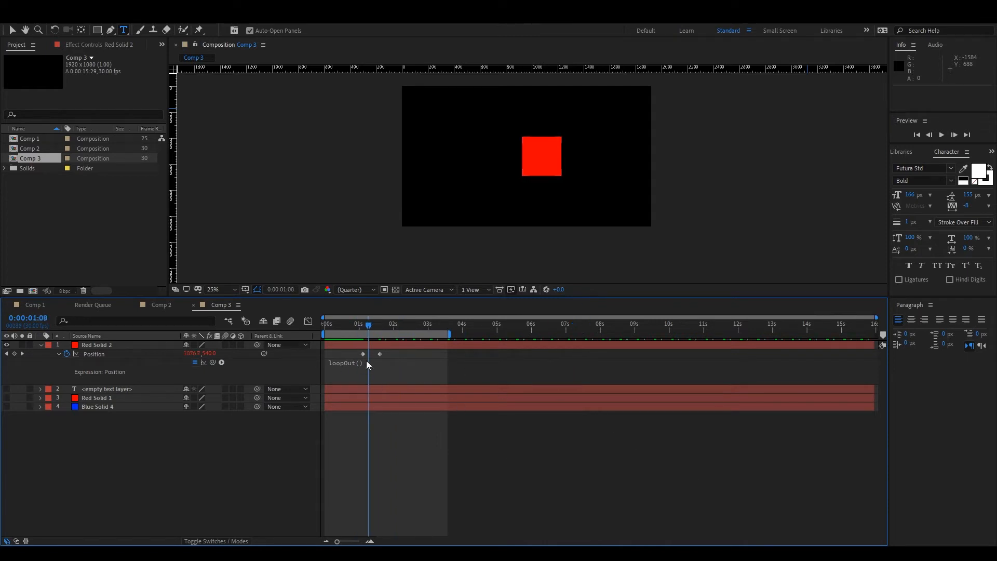
pyautogui.press('space')
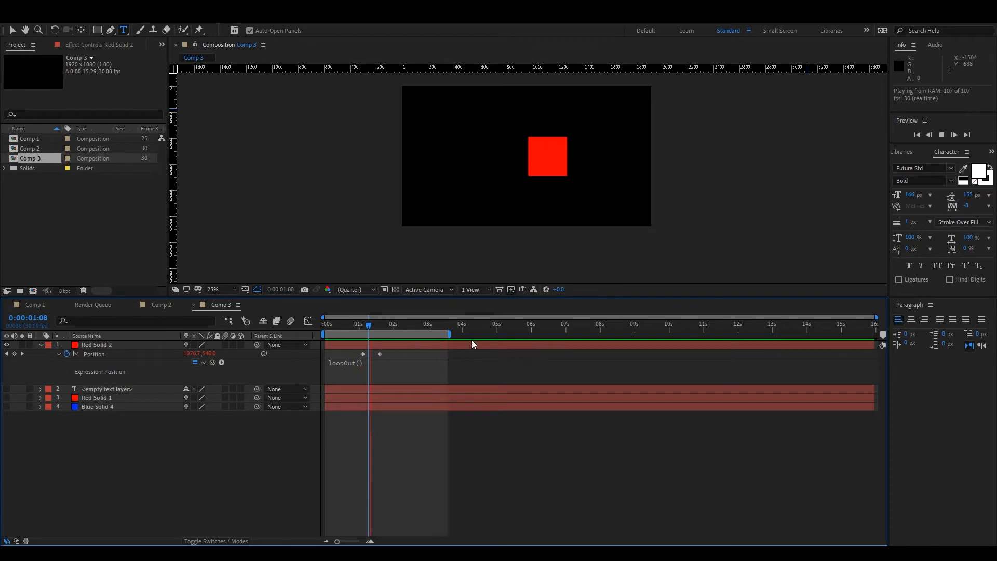
pyautogui.moveTo(416, 336); pyautogui.dragTo(359, 354)
# Copy the red solid's first Position keyframe and paste it at 2:02 so the movement returns to its start.
pyautogui.click(408, 325)
pyautogui.click(362, 354)
pyautogui.hotkey('ctrl', 'c')
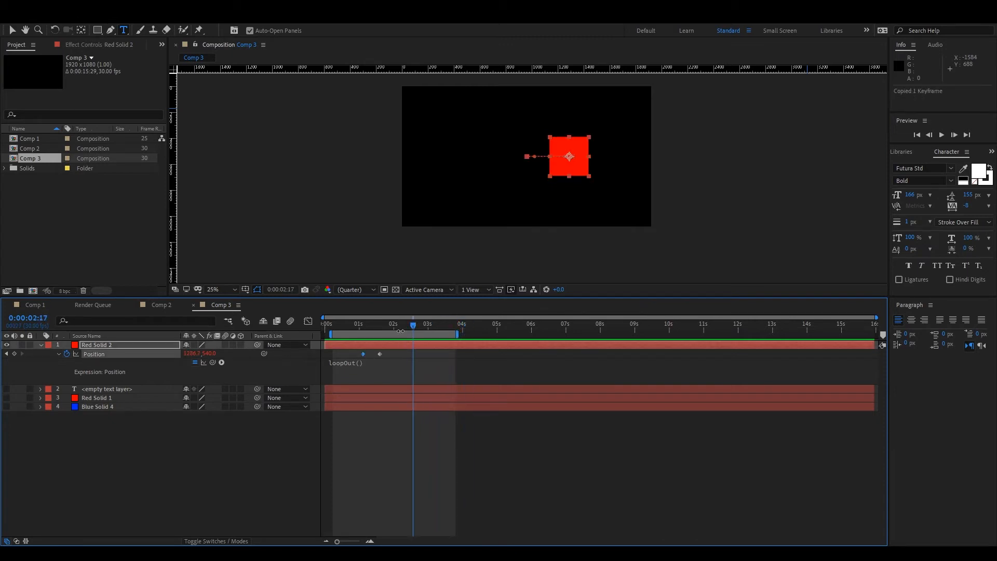
pyautogui.click(396, 325)
pyautogui.hotkey('ctrl', 'v')
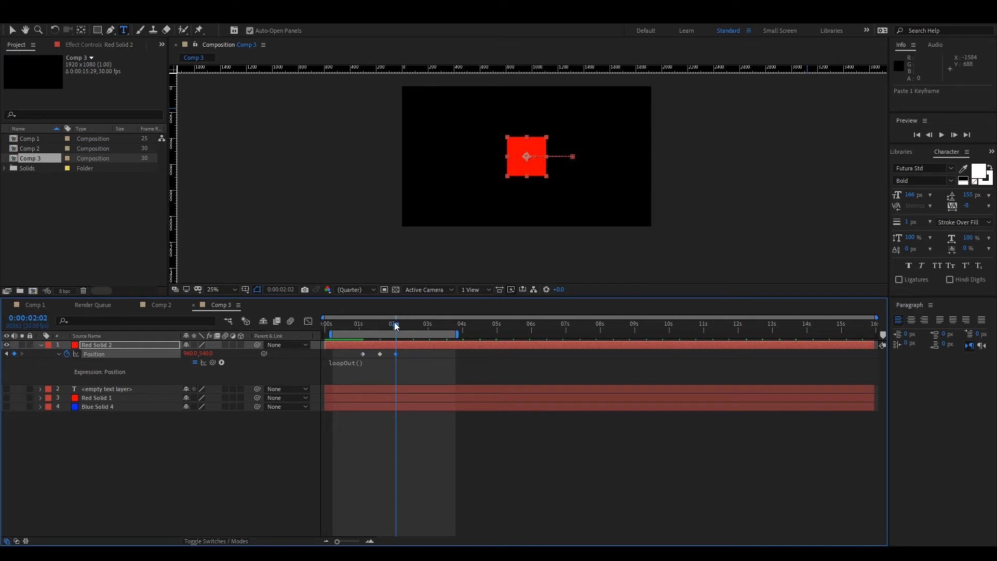
# Scrub past the last Position keyframe to 3:14 to check the red solid's back-and-forth loop.
pyautogui.moveTo(398, 322); pyautogui.dragTo(445, 348)
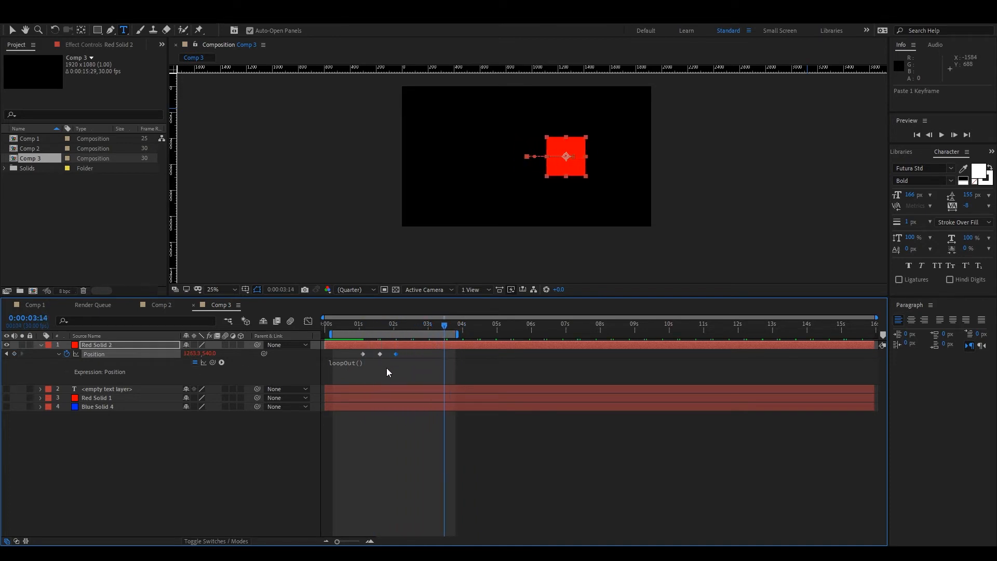
pyautogui.click(387, 368)
pyautogui.click(449, 461)
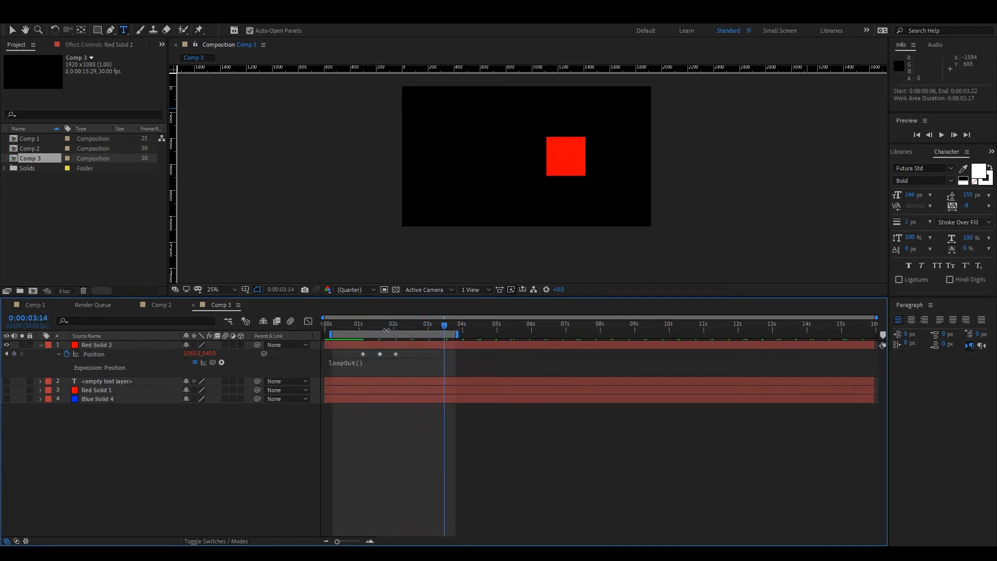
pyautogui.moveTo(378, 330); pyautogui.dragTo(382, 270)
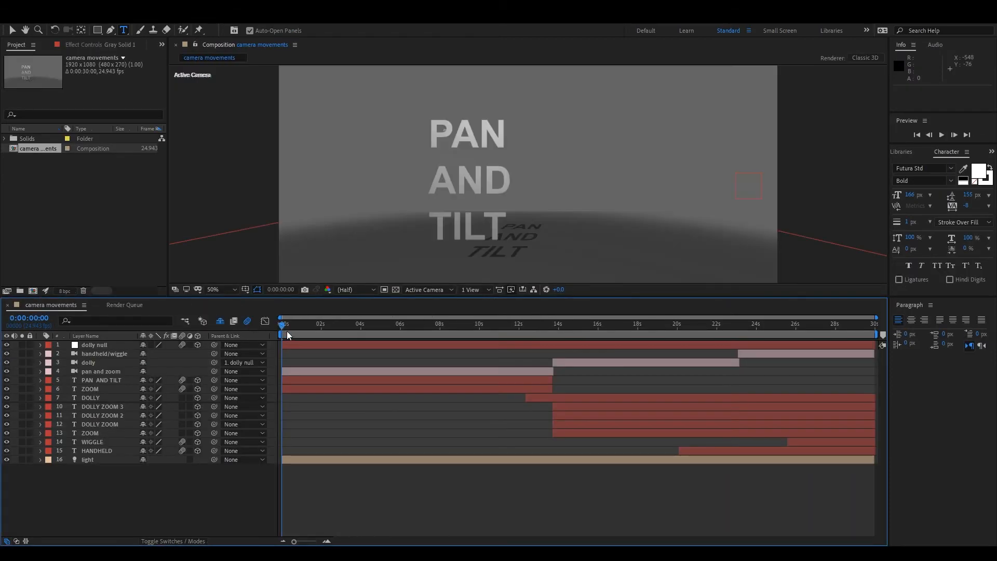
# In the camera movements composition, scrub to 21:16 and select the dolly camera and the lower ZOOM text layer together.
pyautogui.moveTo(311, 328); pyautogui.dragTo(714, 341)
pyautogui.click(98, 362)
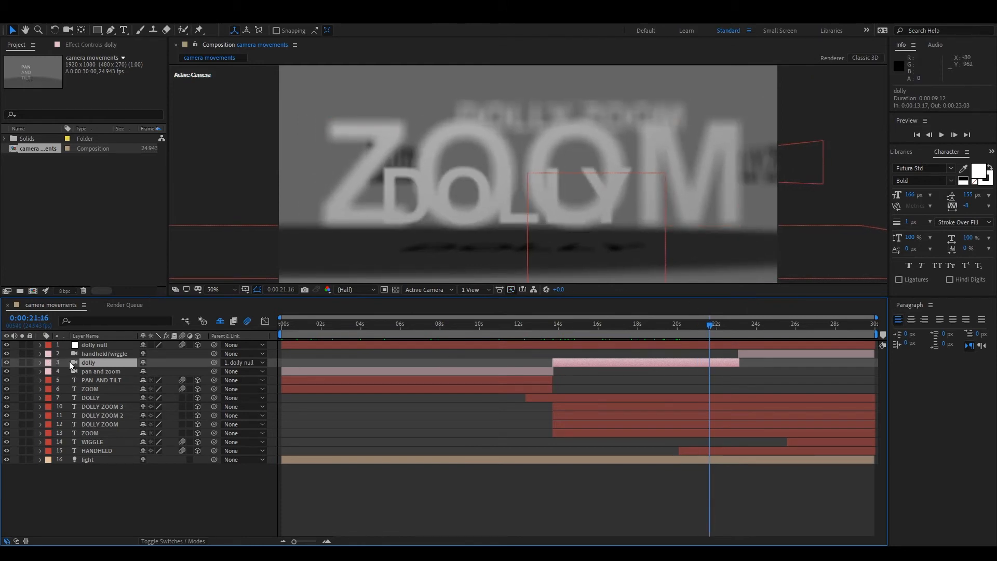
pyautogui.click(96, 382)
pyautogui.click(627, 396)
pyautogui.click(96, 435)
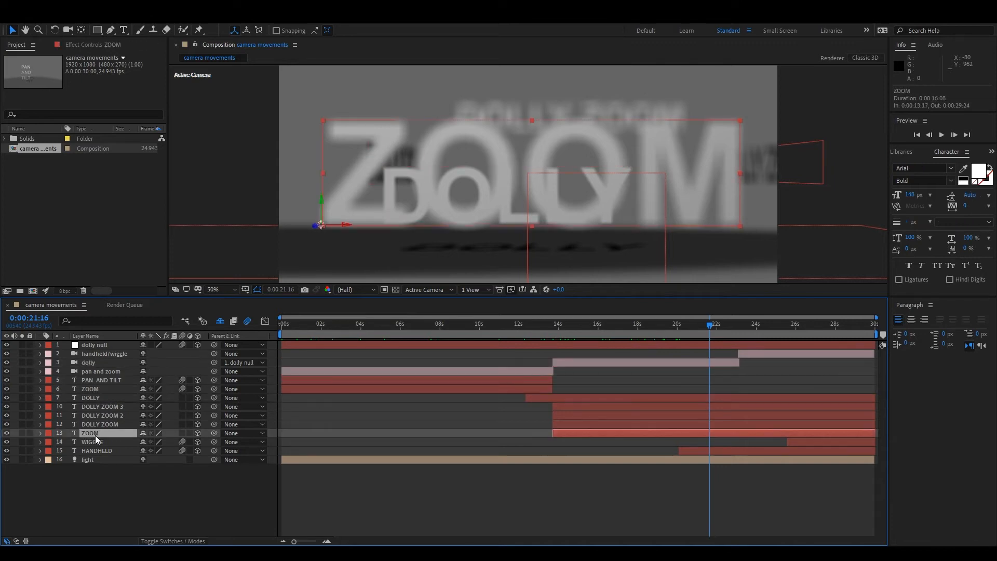
pyautogui.click(583, 364)
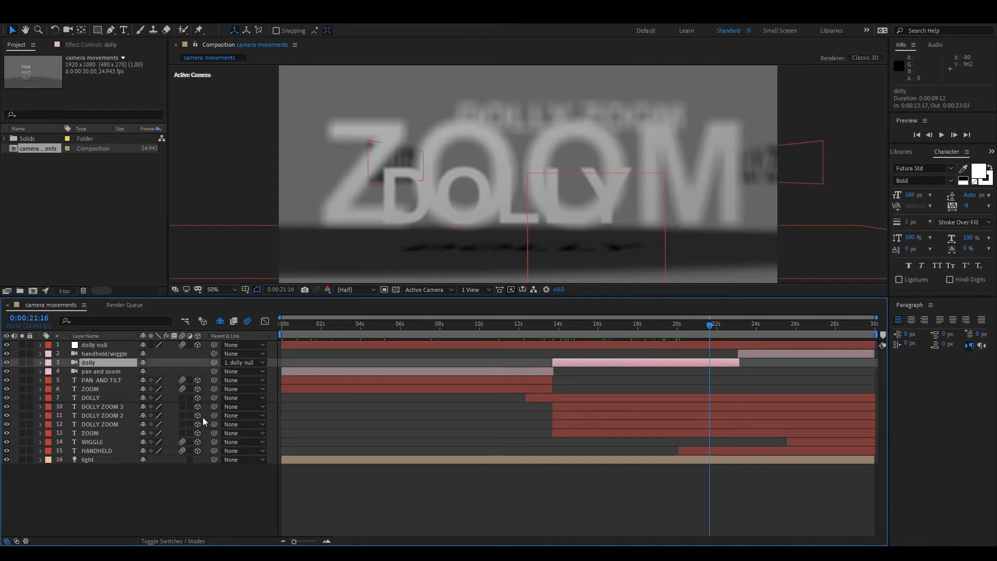
pyautogui.keyDown('ctrl'); pyautogui.click(107, 432); pyautogui.keyUp('ctrl')
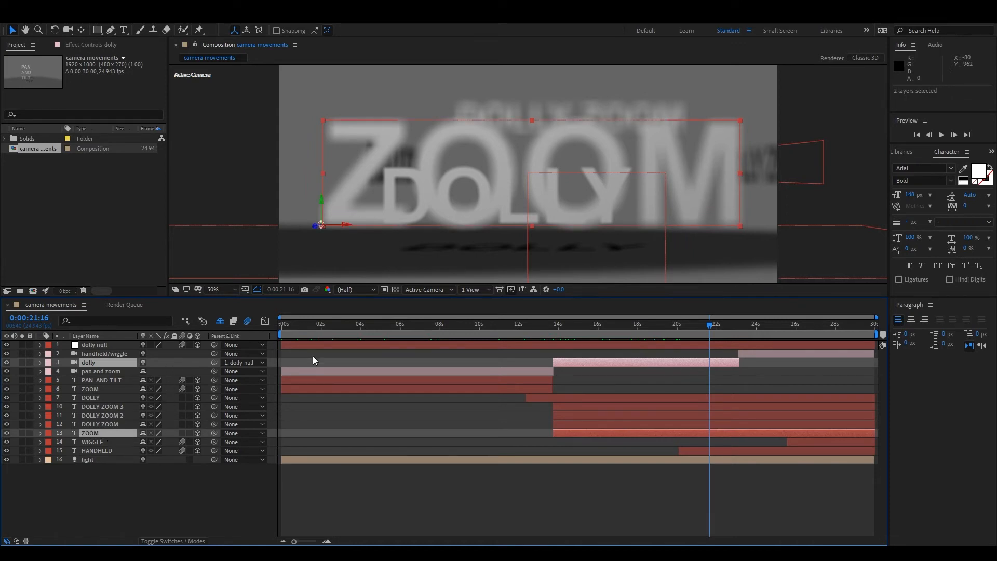
pyautogui.click(315, 413)
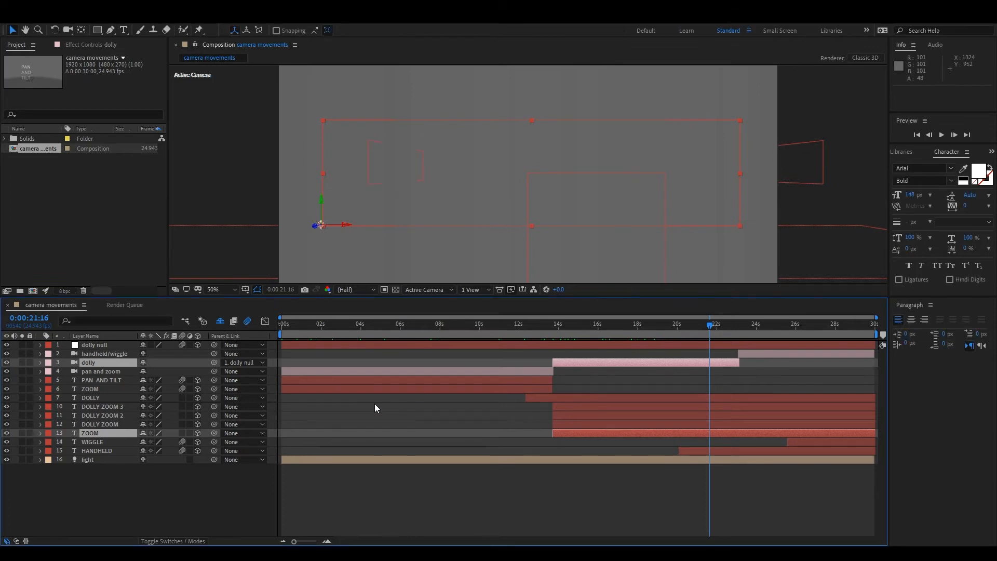
# Reduce the dolly camera's Blur Level to 46% and delete all of its Focus Distance keyframes.
pyautogui.click(87, 355)
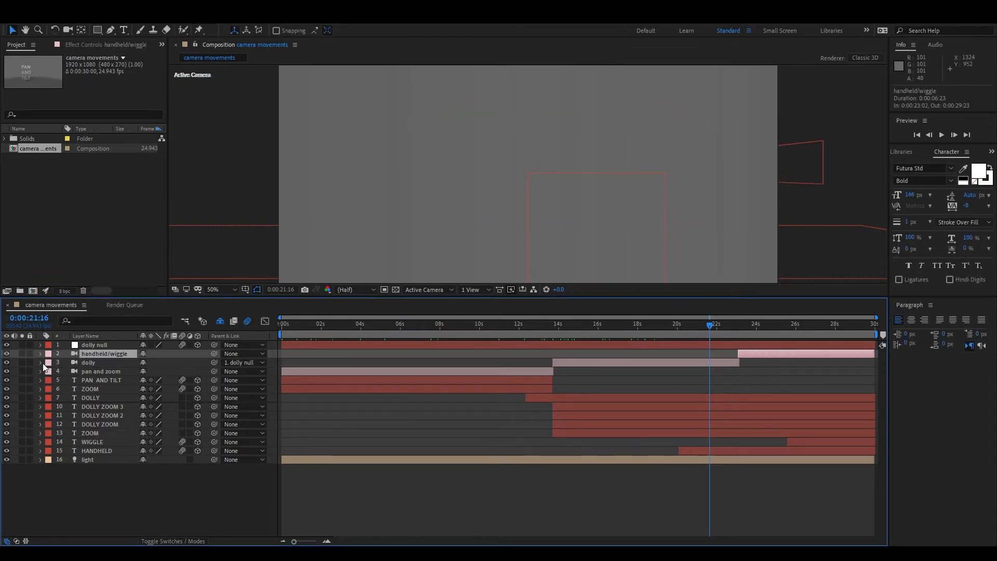
pyautogui.click(41, 362)
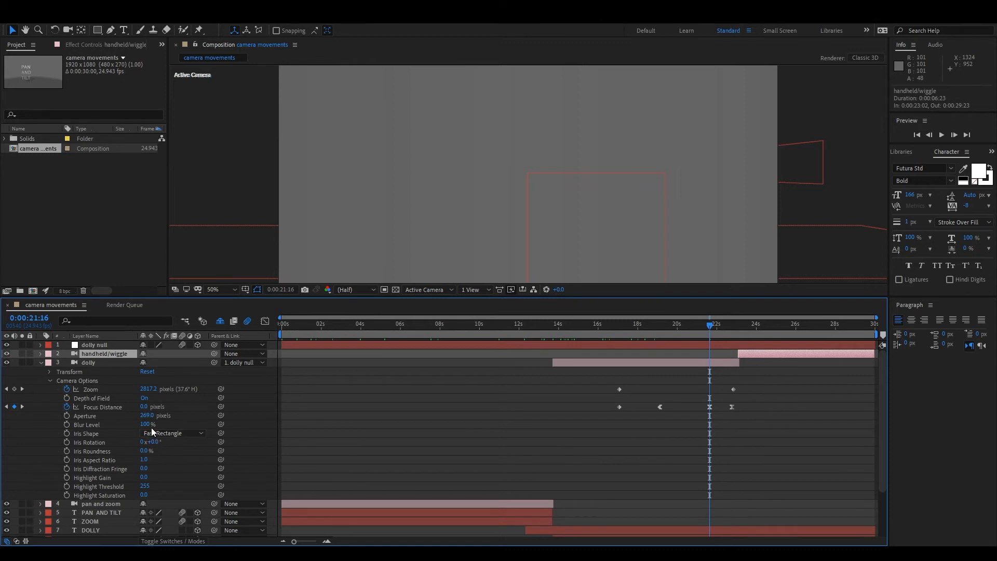
pyautogui.moveTo(144, 424); pyautogui.dragTo(96, 419)
pyautogui.hotkey('ctrl', 'z')
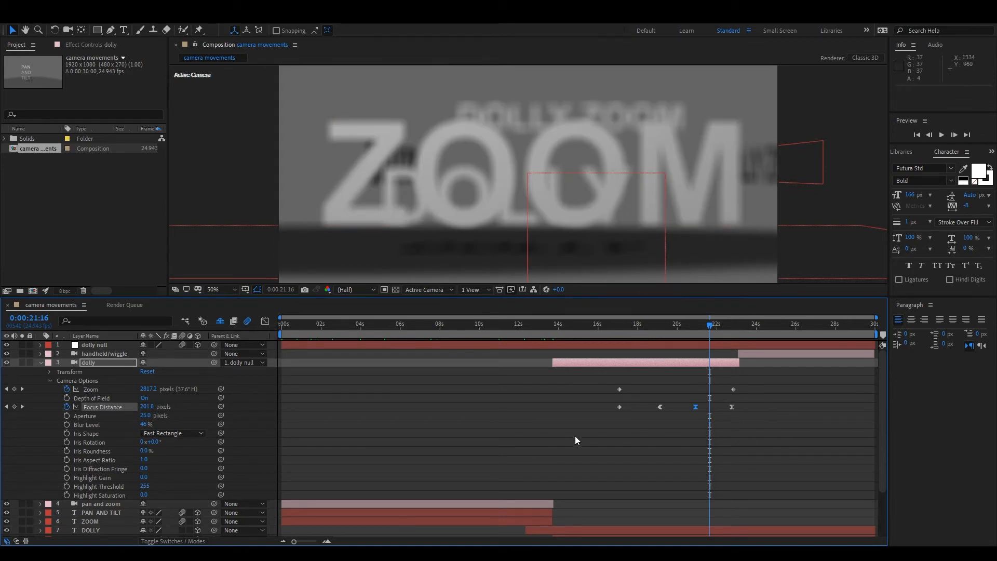
pyautogui.moveTo(601, 402); pyautogui.dragTo(755, 418)
pyautogui.press('Delete')
# Show the composition in two views and frame the dolly camera closely in the Top view.
pyautogui.click(483, 311)
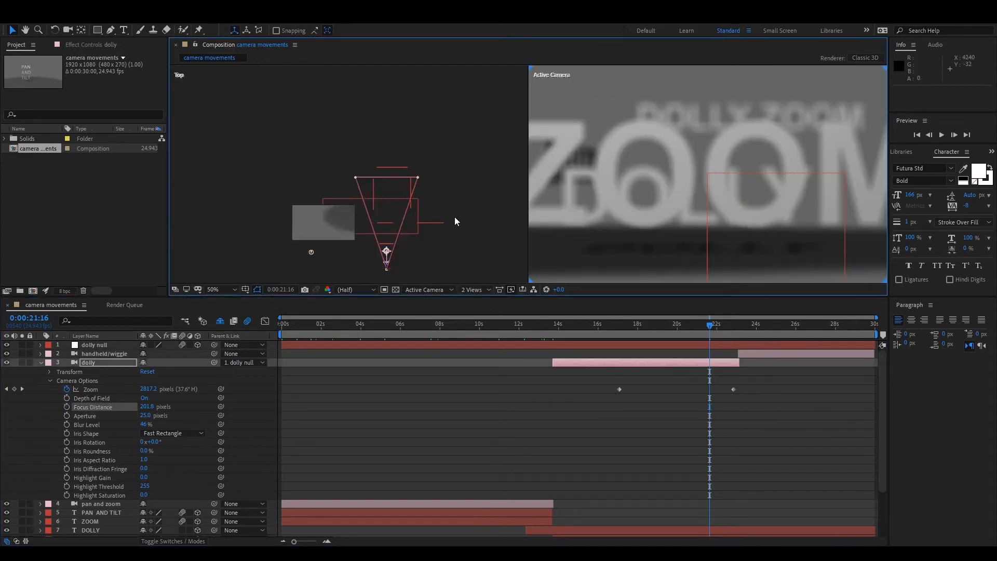
pyautogui.moveTo(446, 203); pyautogui.dragTo(437, 161)
pyautogui.scroll(1, 437, 160)
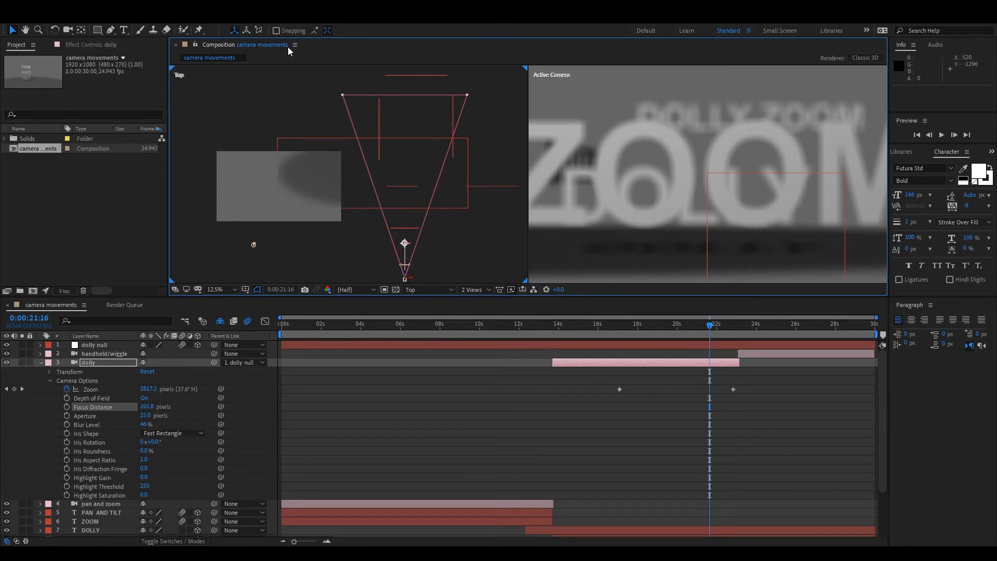
# Add a null object, make it a 3D layer and place it ahead of the dolly camera at about 2904, 540, -128.
pyautogui.hotkey('ctrl', 'alt', 'shift', 'y')
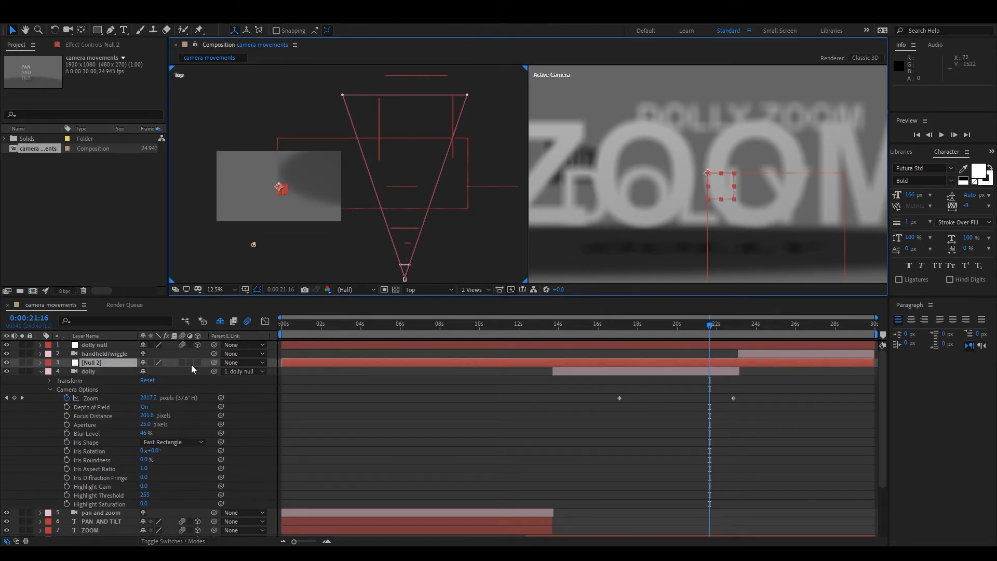
pyautogui.click(197, 362)
pyautogui.moveTo(280, 198); pyautogui.dragTo(405, 201)
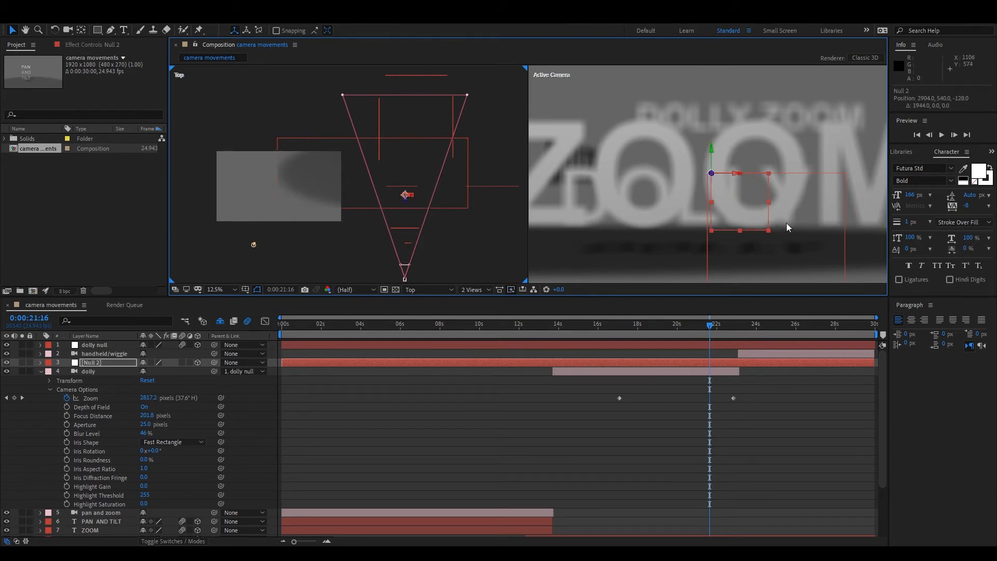
# Link the dolly camera's Focus Distance to the new null layer and reveal the expression that drives it.
pyautogui.click(100, 371)
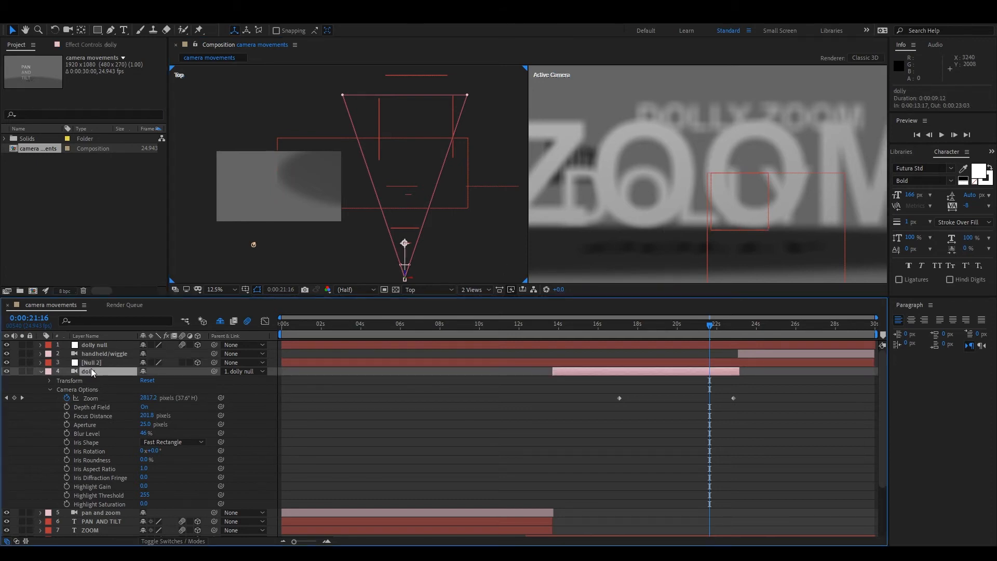
pyautogui.keyDown('ctrl'); pyautogui.click(94, 362); pyautogui.keyUp('ctrl')
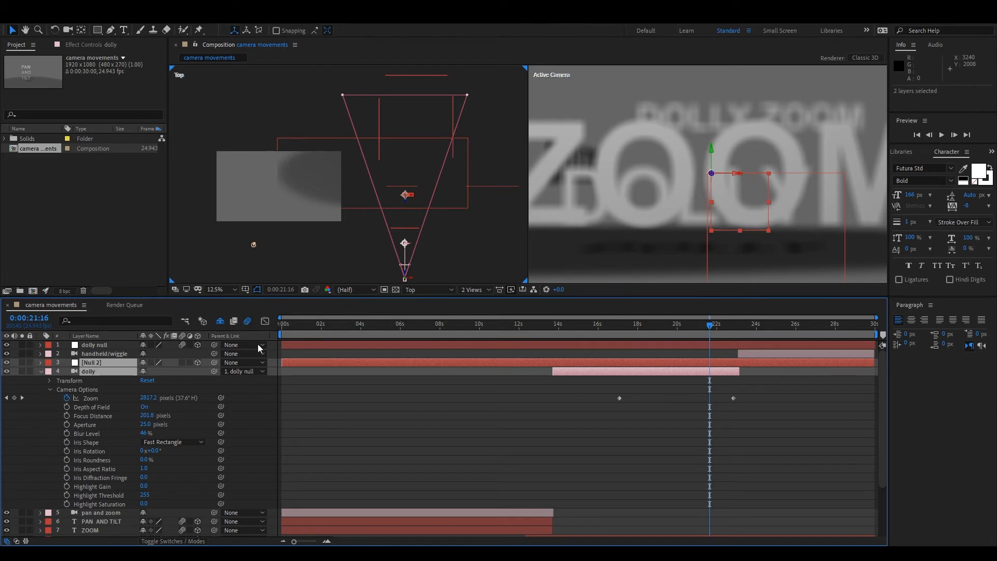
pyautogui.click(288, 331)
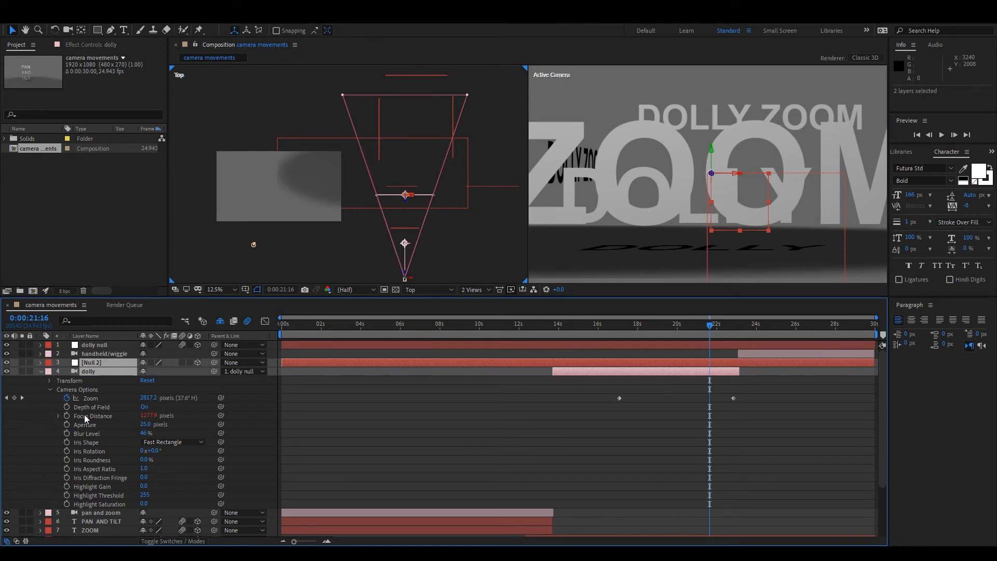
pyautogui.click(57, 416)
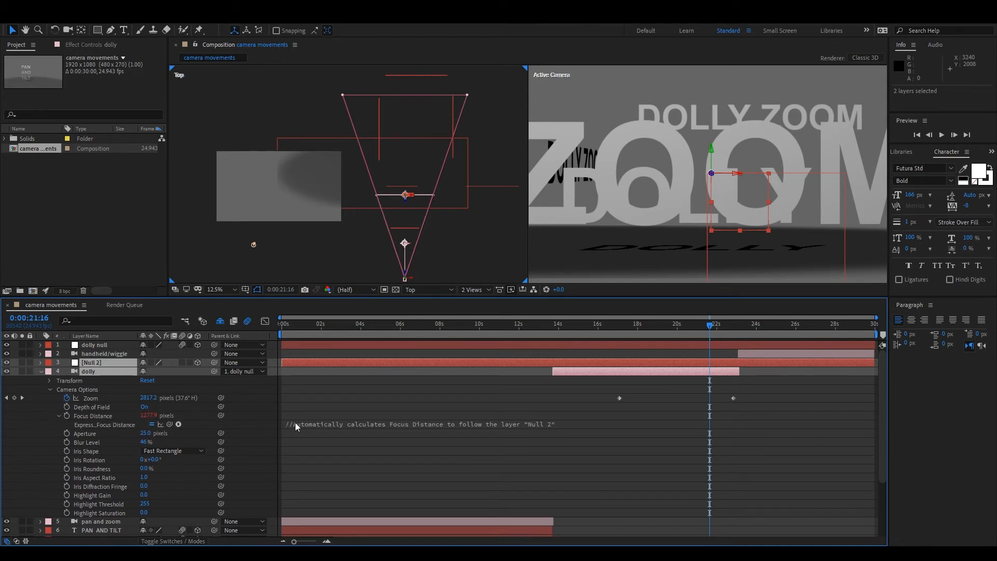
pyautogui.moveTo(414, 429); pyautogui.dragTo(321, 429)
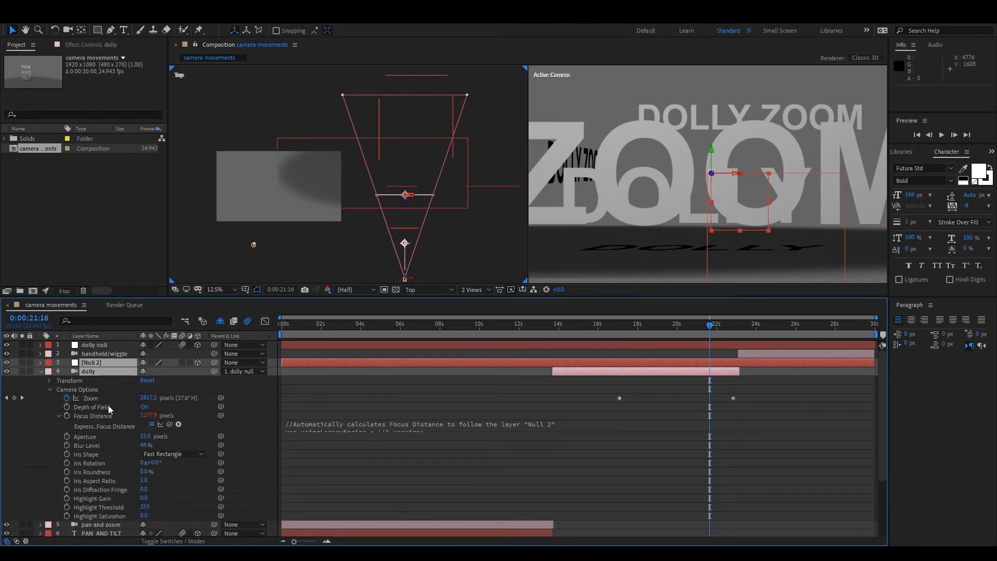
# Move the focus null back to about Z 1720, and set the dolly camera's Aperture to 289 pixels and Blur Level to 72%.
pyautogui.click(103, 362)
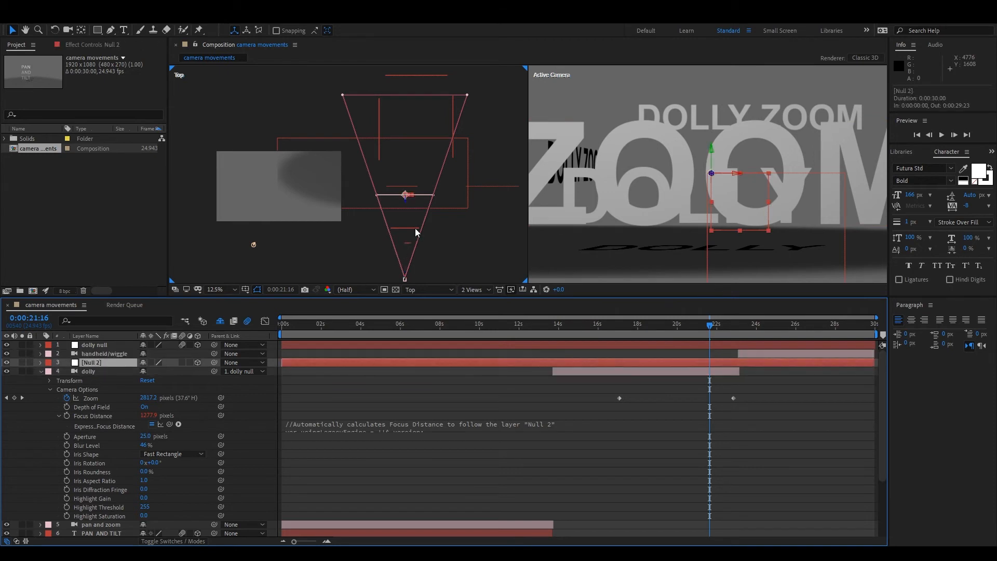
pyautogui.moveTo(406, 206); pyautogui.dragTo(408, 85)
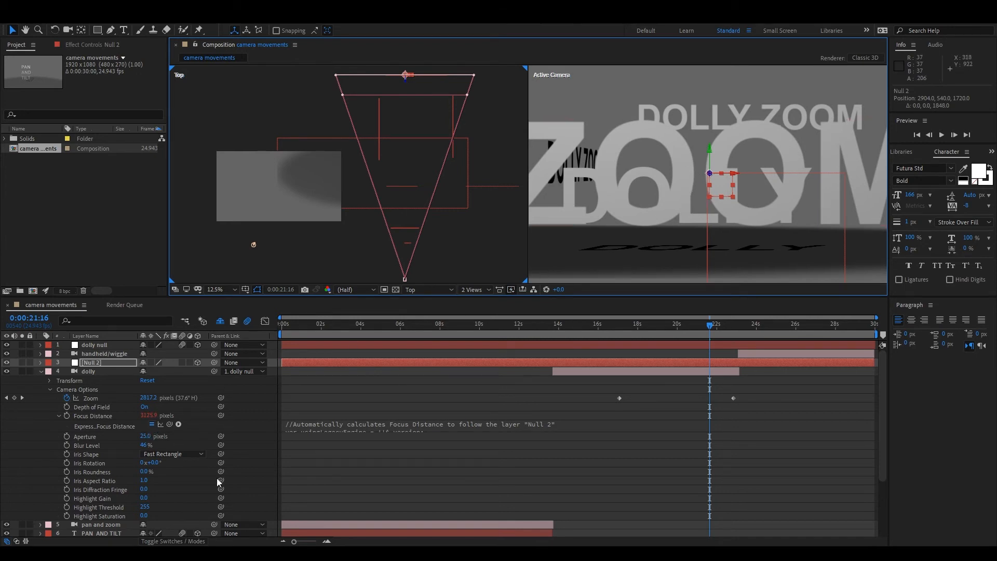
pyautogui.moveTo(145, 436); pyautogui.dragTo(196, 433)
pyautogui.moveTo(362, 441); pyautogui.dragTo(430, 442)
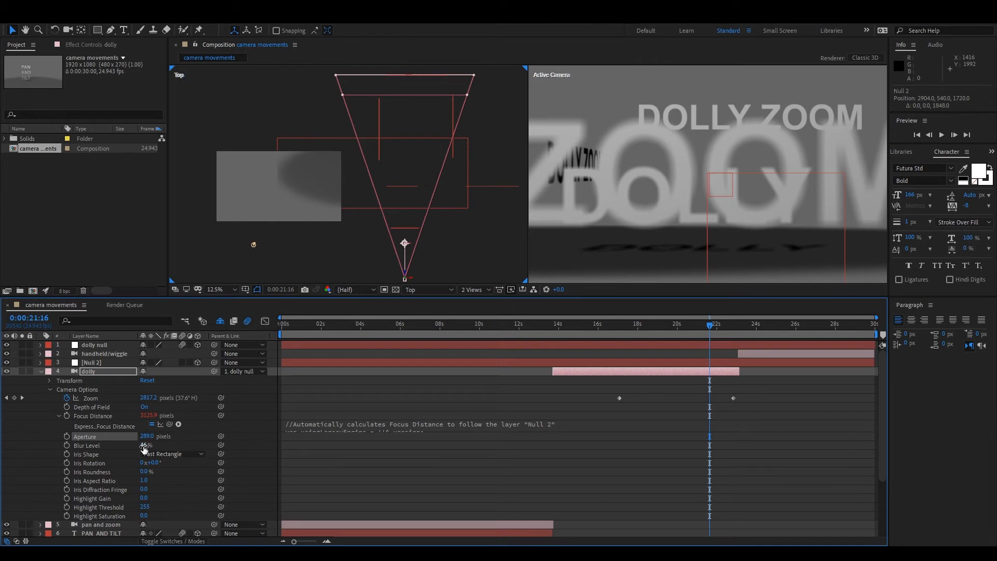
pyautogui.moveTo(145, 446); pyautogui.dragTo(158, 446)
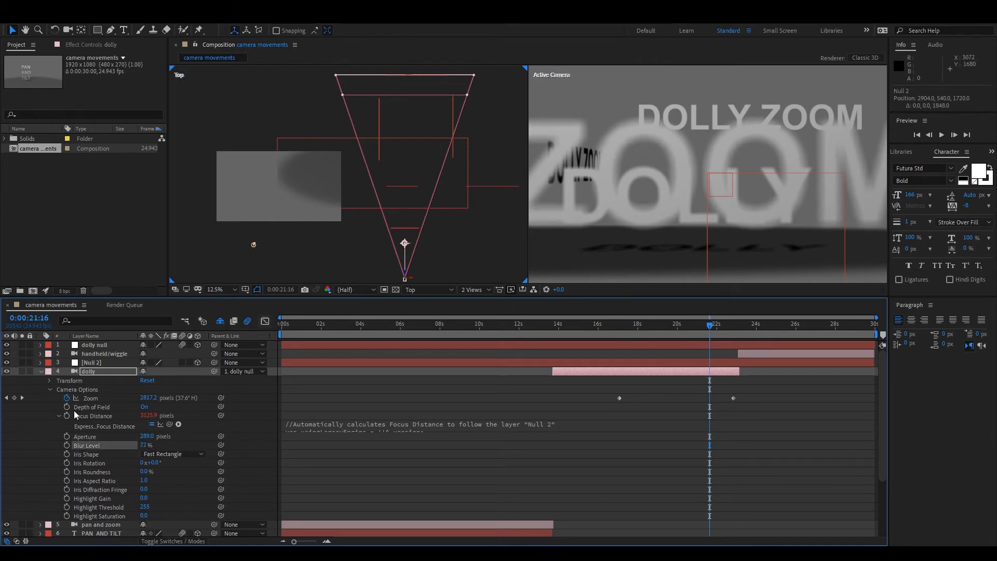
# Move the focus null forward in the Top view to about Z 176, close to the DOLLY text.
pyautogui.click(86, 372)
pyautogui.click(89, 362)
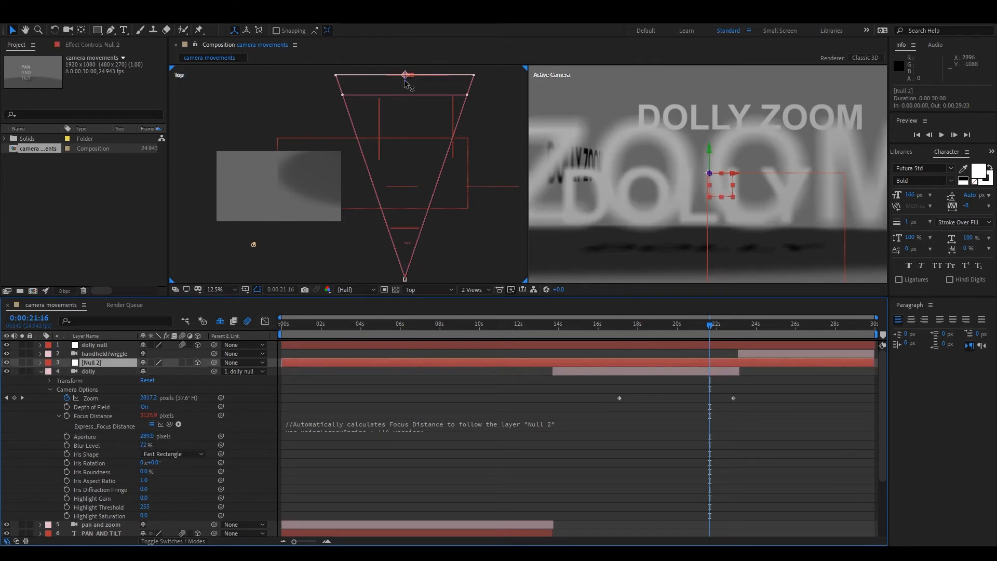
pyautogui.moveTo(406, 84); pyautogui.dragTo(405, 175)
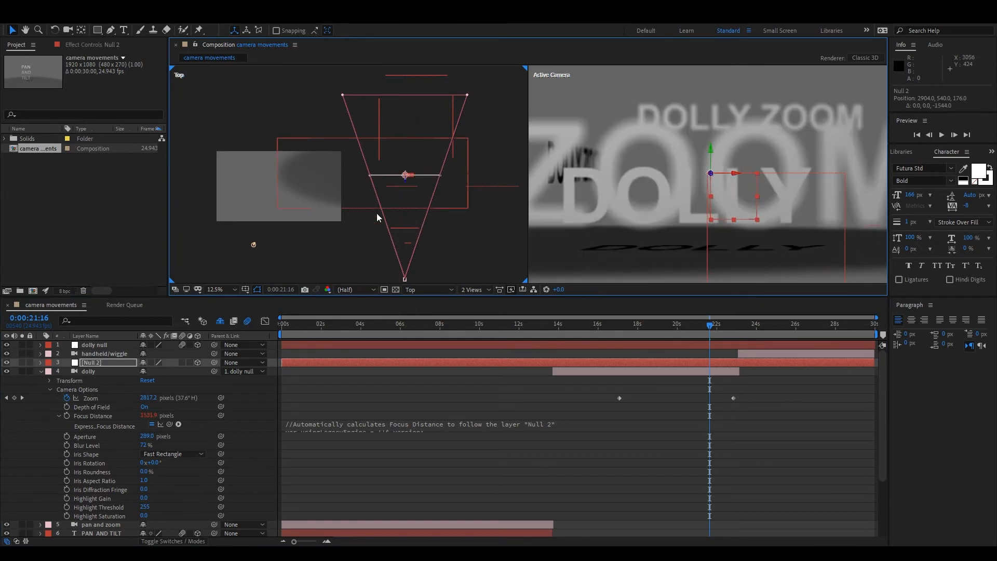
# Move the dolly camera to about 481.5, 0, -133.6 so it views the ZOOM text at an angle, and select that text.
pyautogui.click(405, 281)
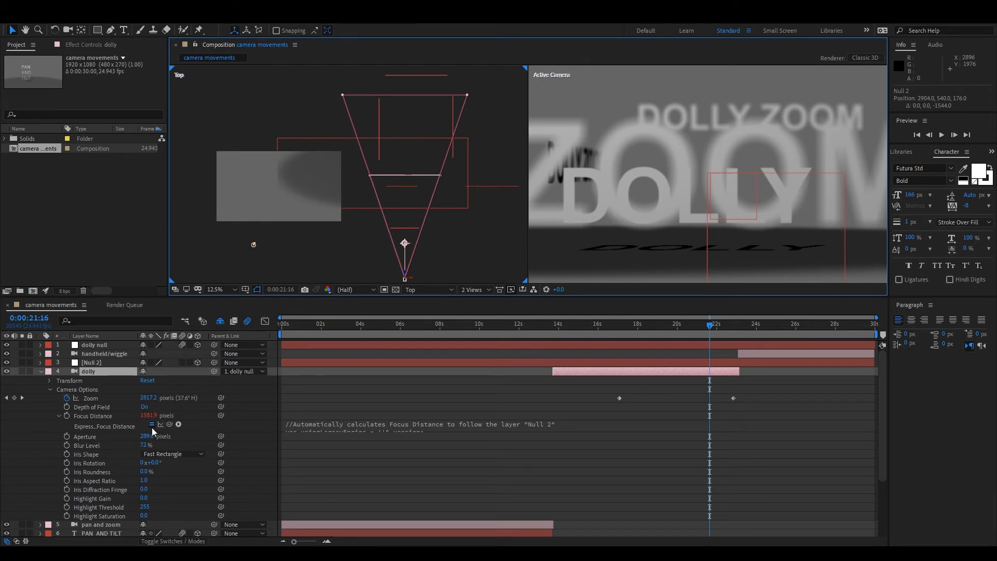
pyautogui.click(50, 380)
pyautogui.moveTo(404, 243); pyautogui.dragTo(430, 241)
pyautogui.click(614, 198)
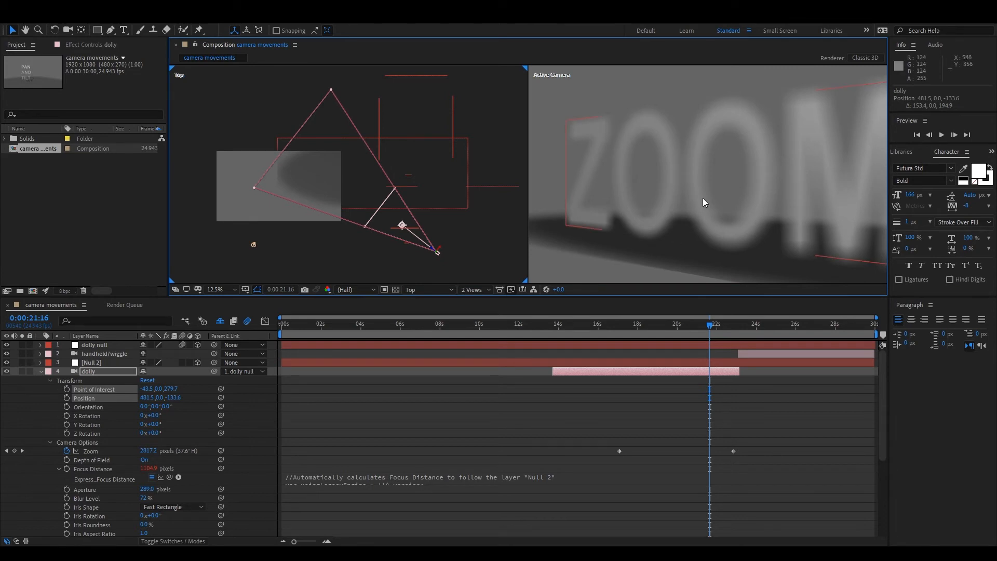
pyautogui.click(612, 129)
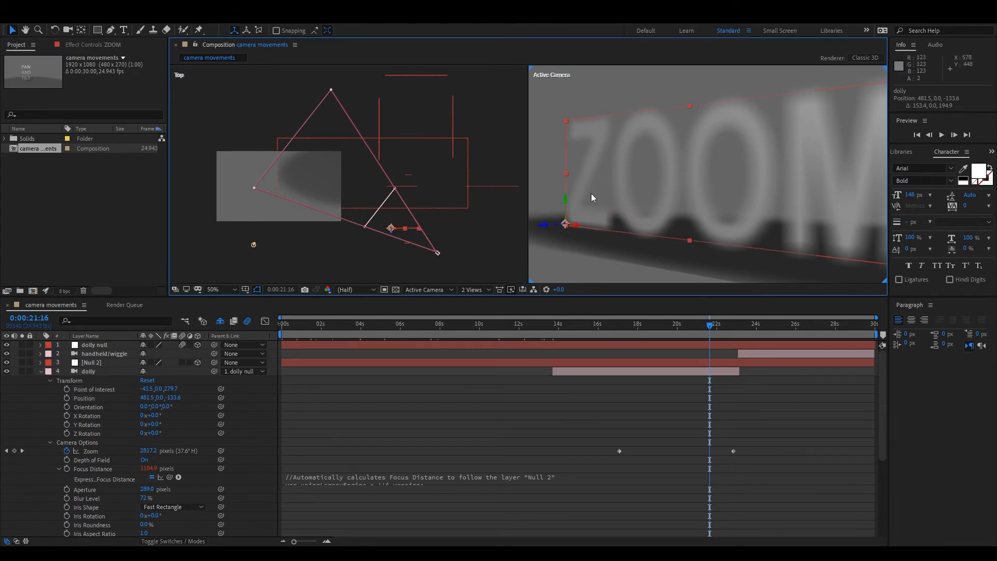
# Shift the focus null along the ZOOM text to test the focus on different letters, ending at about 3004, 540, -700.
pyautogui.click(98, 363)
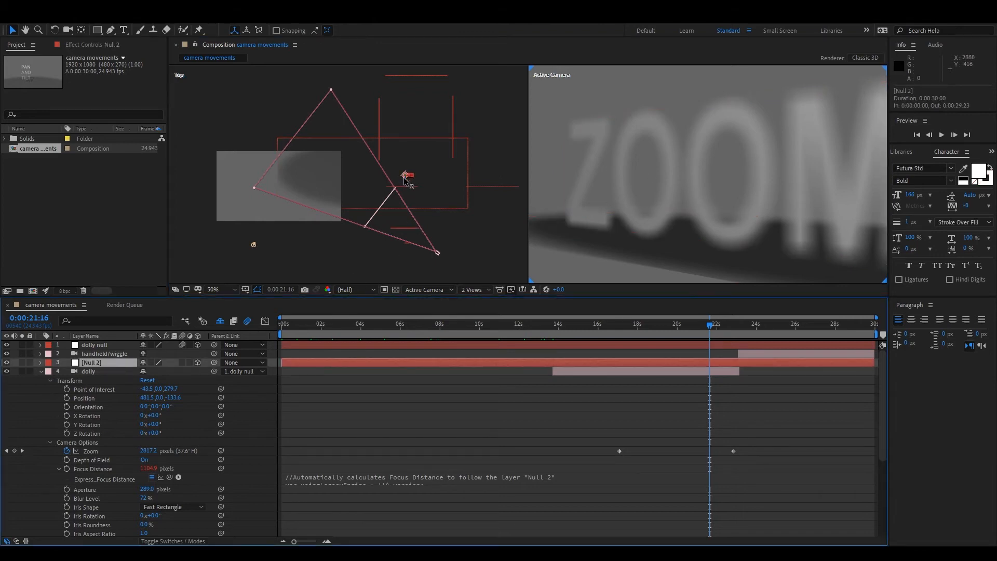
pyautogui.moveTo(406, 181); pyautogui.dragTo(429, 228)
pyautogui.press('.')
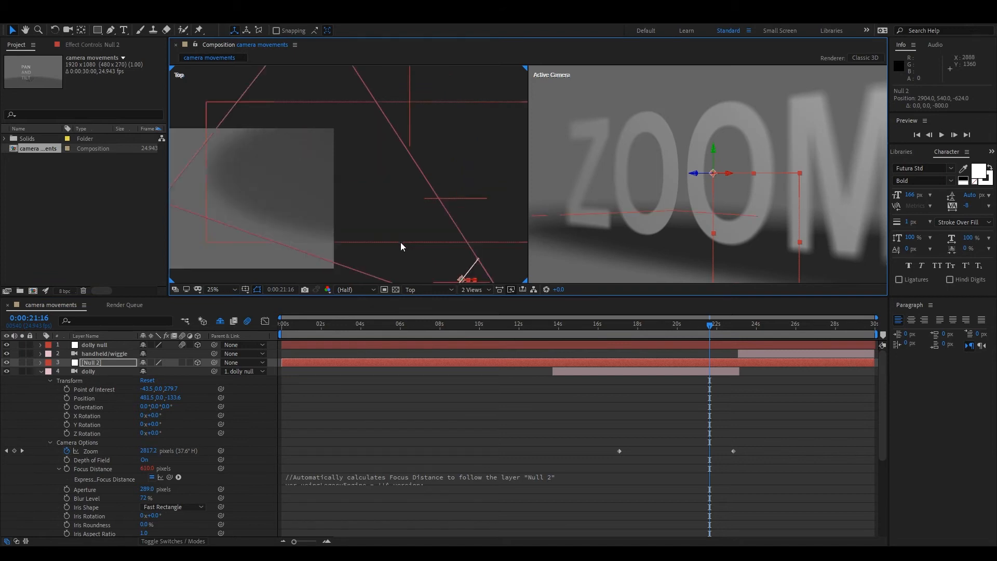
pyautogui.moveTo(378, 198); pyautogui.dragTo(322, 134)
pyautogui.press('.')
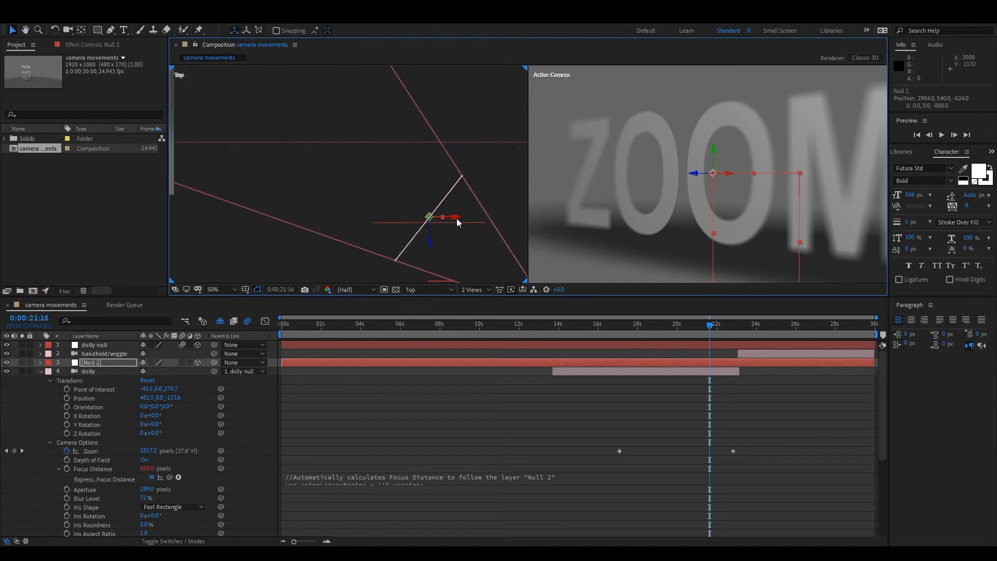
pyautogui.moveTo(430, 219); pyautogui.dragTo(435, 269)
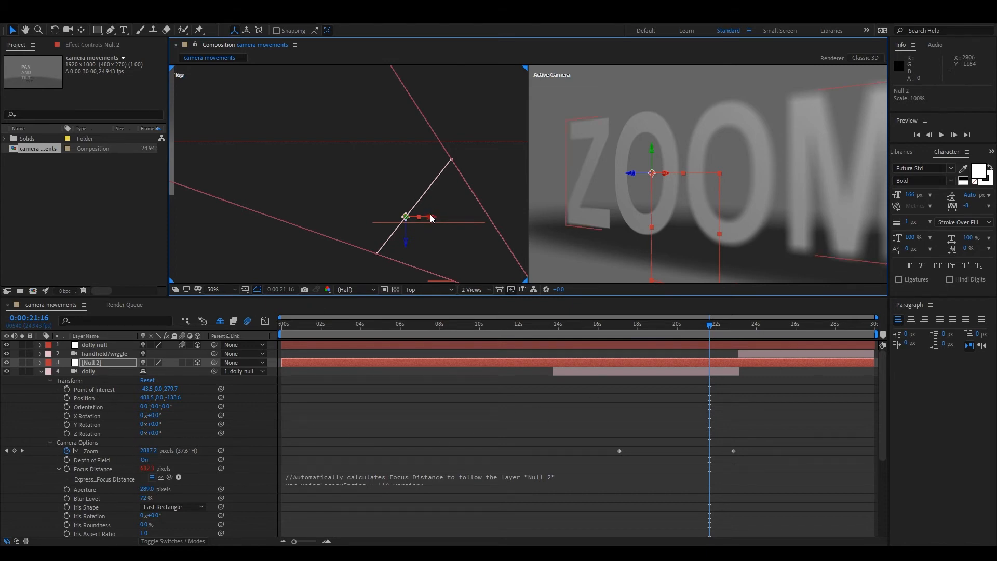
pyautogui.moveTo(407, 218); pyautogui.dragTo(361, 225)
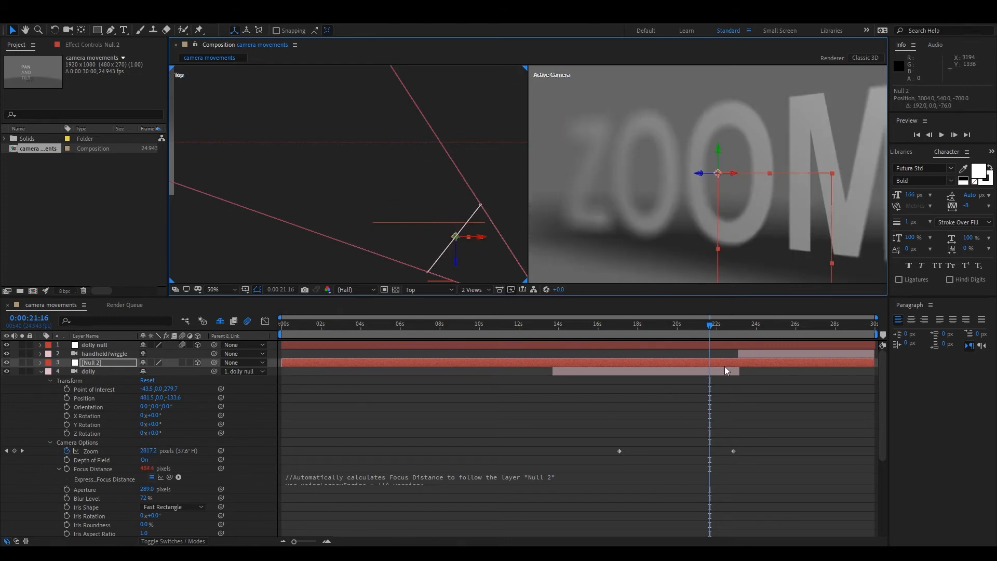
# Preview the last part of the camera movements composition and scrub to 27:24.
pyautogui.moveTo(709, 330); pyautogui.dragTo(850, 337)
pyautogui.press('space')
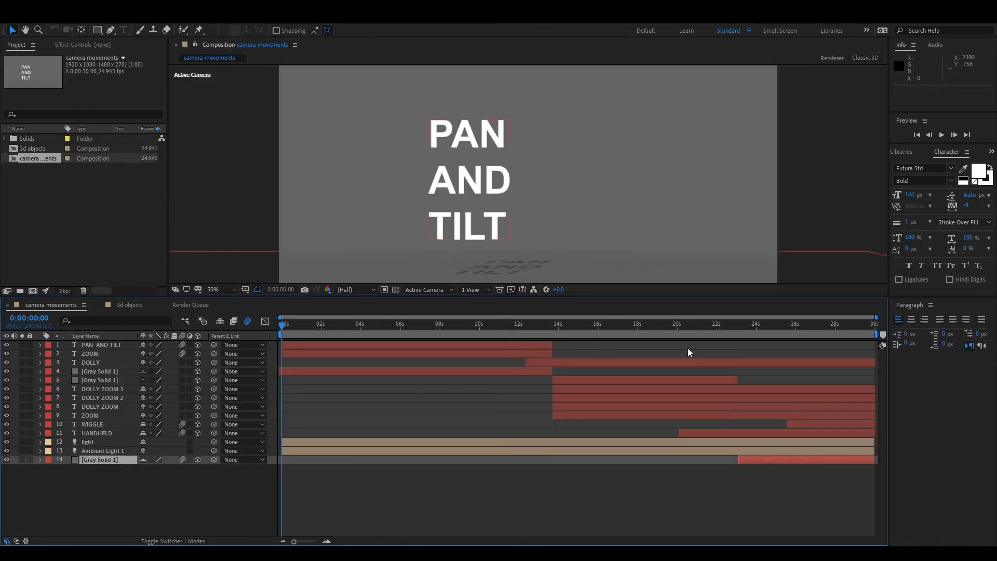
pyautogui.moveTo(705, 326); pyautogui.dragTo(796, 346)
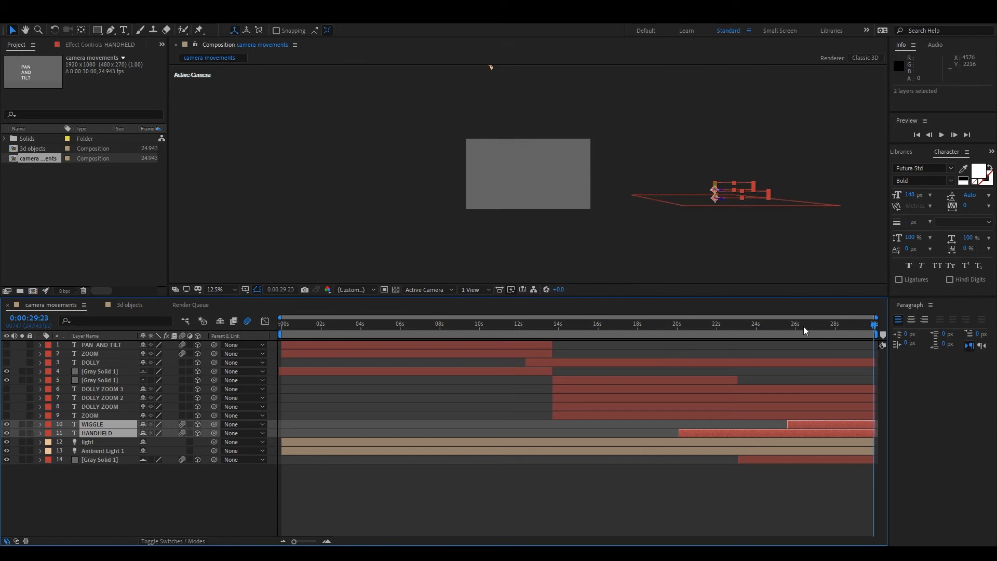
pyautogui.moveTo(803, 326); pyautogui.dragTo(830, 337)
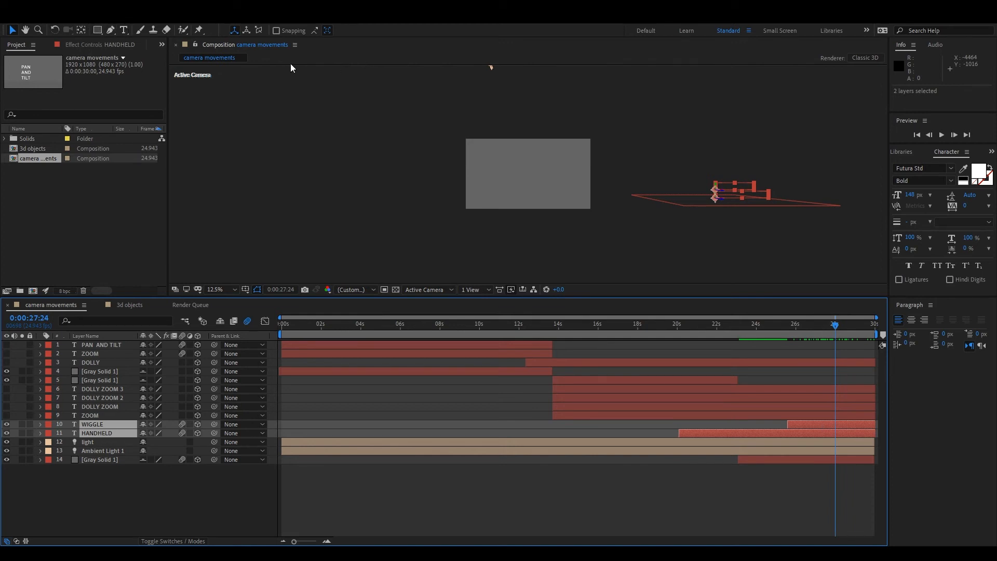
# Add a camera framing the WIGGLE and HANDHELD texts at an angle, and start the work area where the WIGGLE layer begins.
pyautogui.hotkey('ctrl', 'v')
pyautogui.press('c')
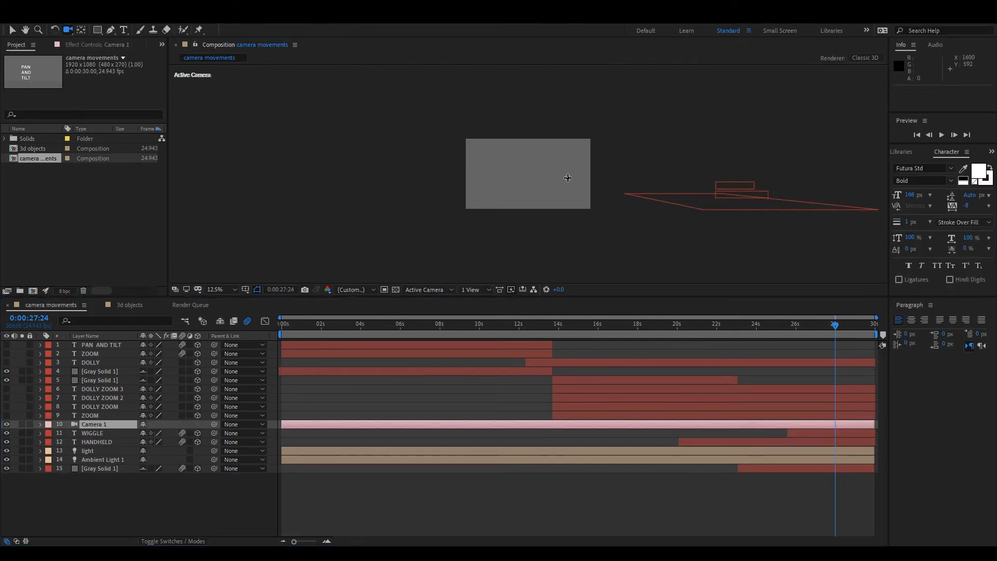
pyautogui.moveTo(562, 178); pyautogui.dragTo(377, 174)
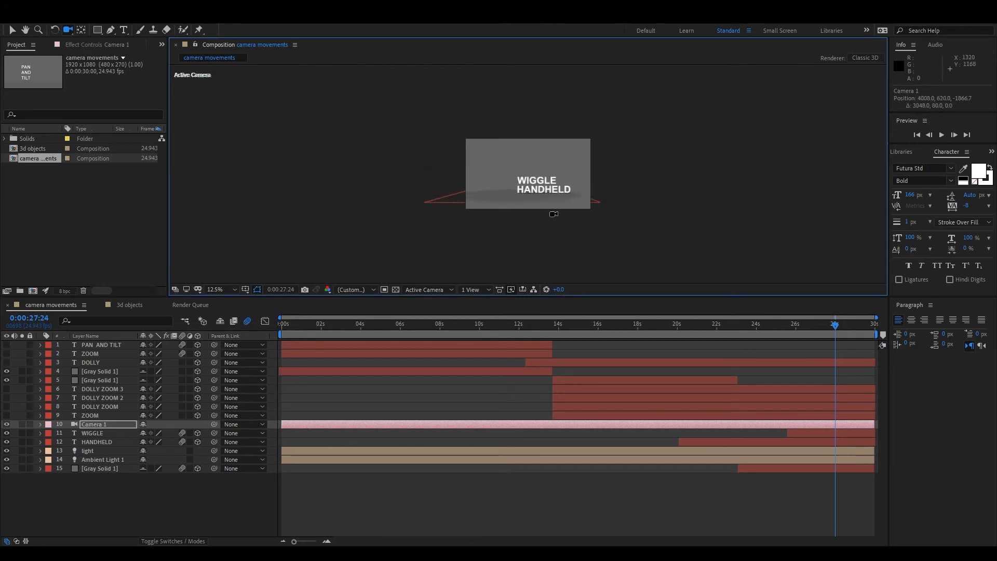
pyautogui.scroll(2, 554, 211)
pyautogui.moveTo(519, 208); pyautogui.dragTo(447, 55)
pyautogui.moveTo(481, 138); pyautogui.dragTo(475, 114)
pyautogui.moveTo(280, 335); pyautogui.dragTo(795, 337)
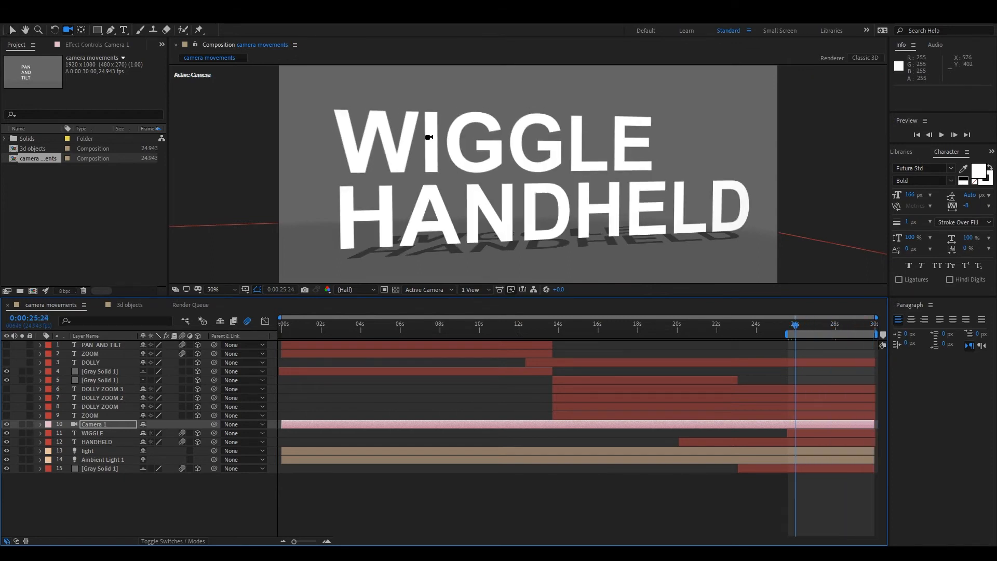
# Select the WIGGLE text and reveal its modified properties, selecting the position property that carries the expression.
pyautogui.click(10, 31)
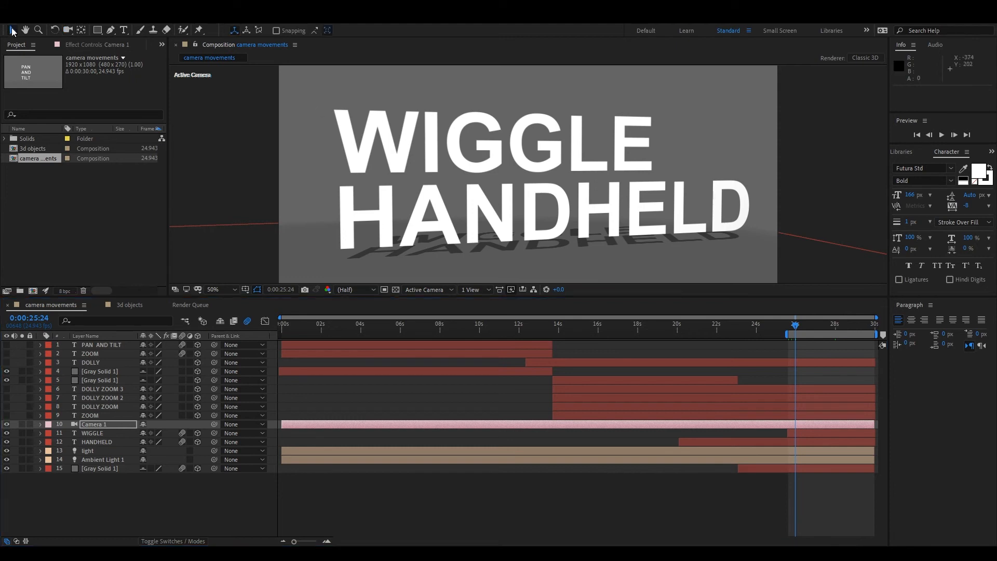
pyautogui.click(451, 147)
pyautogui.press('u')
pyautogui.press('u')
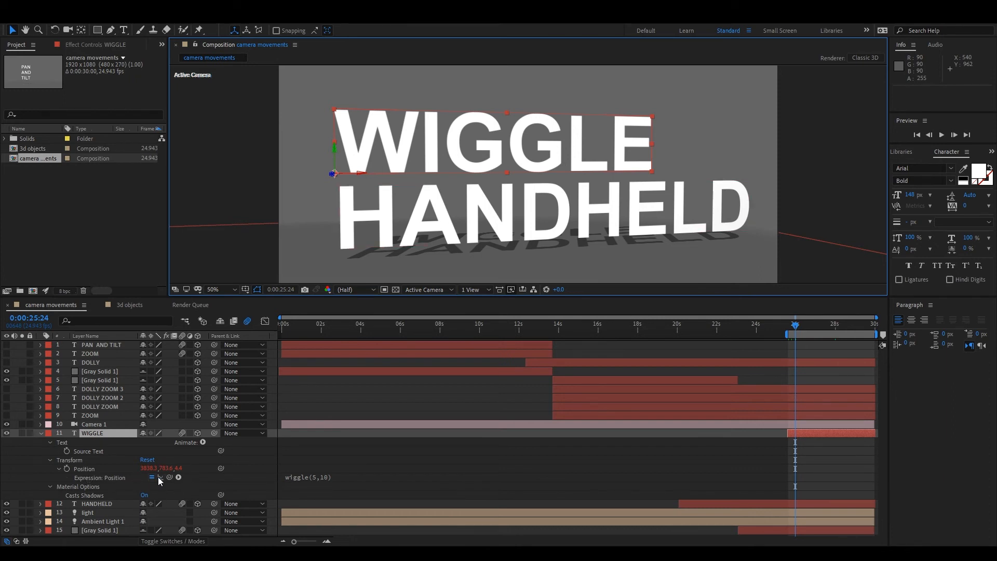
pyautogui.click(85, 469)
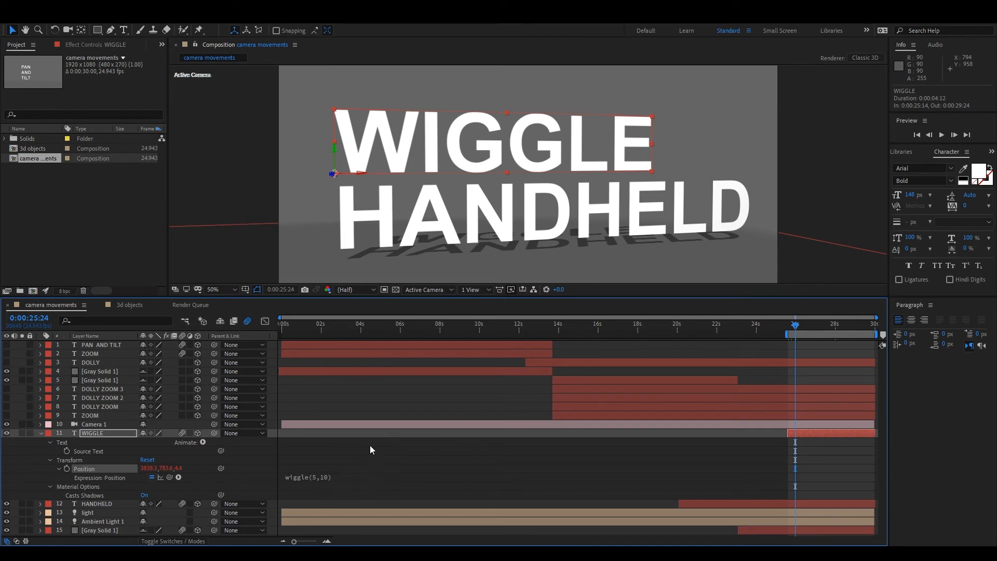
# Change the WIGGLE text's position expression to wiggle(15,10) and scrub through the motion.
pyautogui.click(316, 482)
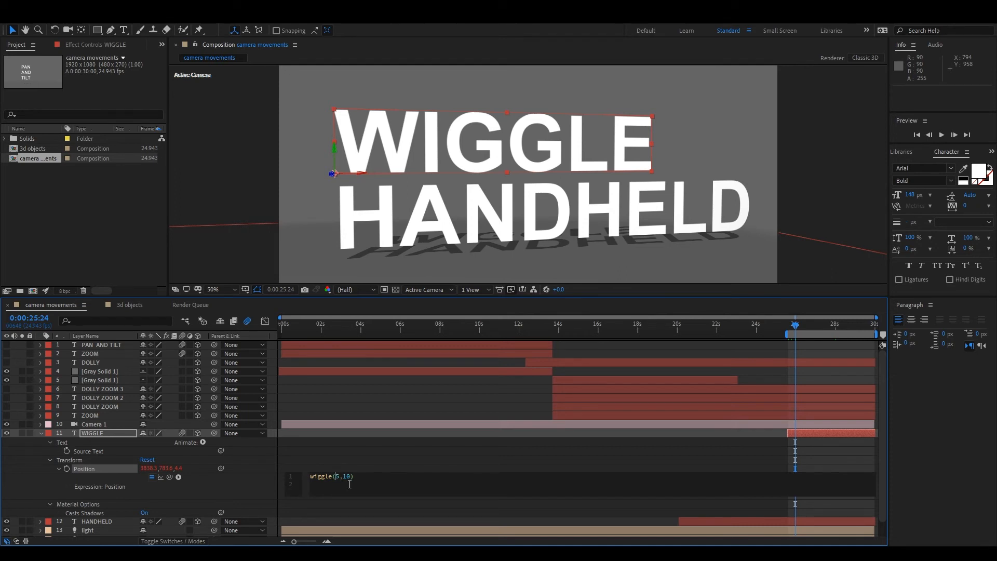
pyautogui.write('1')
pyautogui.click(422, 447)
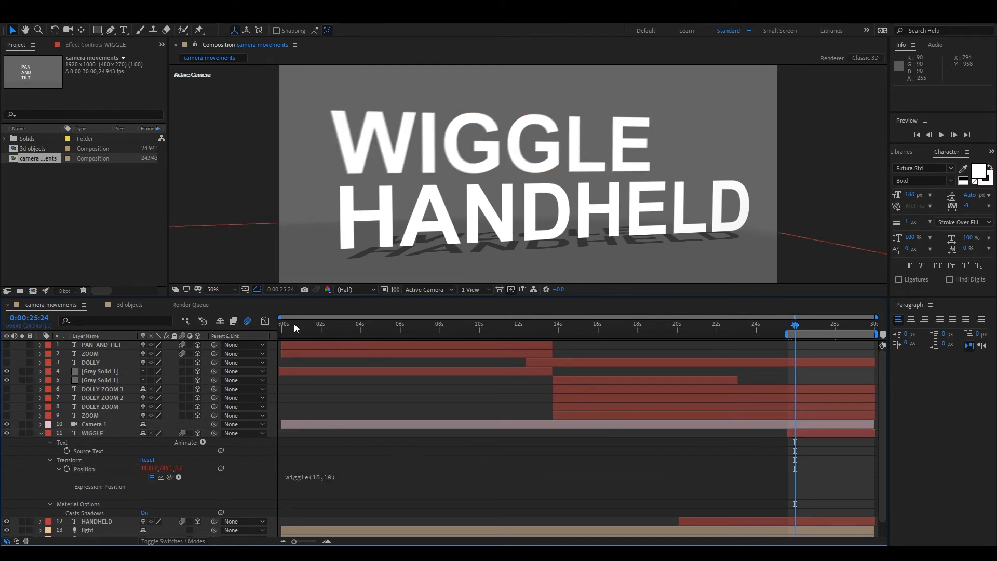
pyautogui.moveTo(792, 325)
pyautogui.mouseDown()
pyautogui.moveTo(812, 311)
pyautogui.moveTo(845, 319)
pyautogui.moveTo(807, 327)
pyautogui.mouseUp()
# Change the WIGGLE text's position expression to wiggle(15,1) and scrub through the work area to check the motion.
pyautogui.click(324, 477)
pyautogui.click(347, 476)
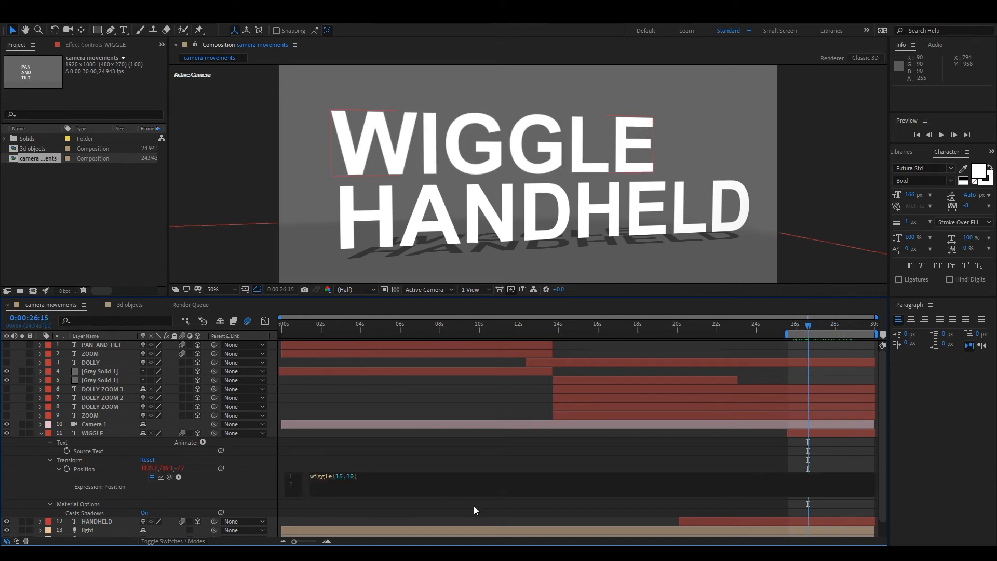
pyautogui.press('Delete')
pyautogui.press('Delete')
pyautogui.write('1')
pyautogui.click(789, 325)
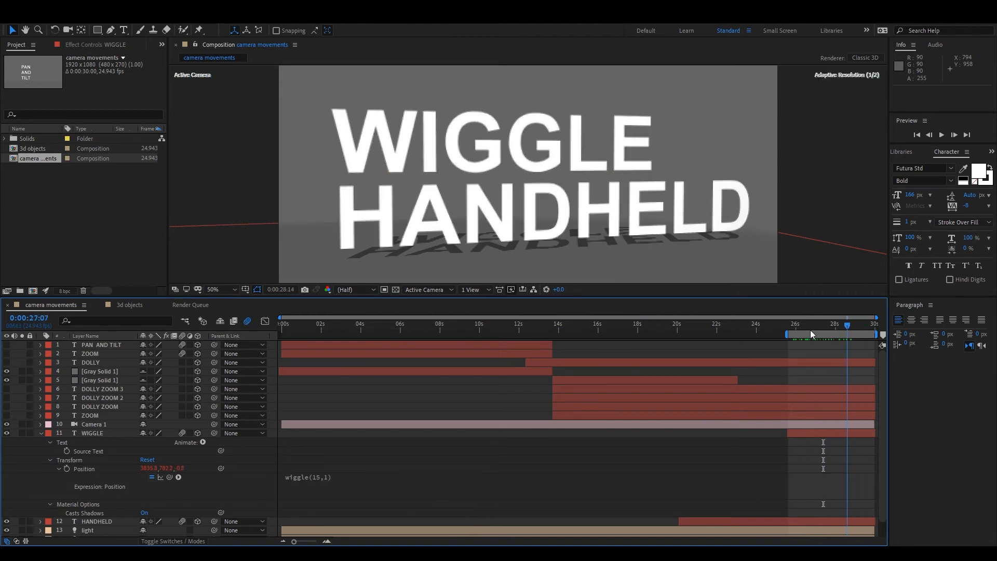
pyautogui.click(809, 332)
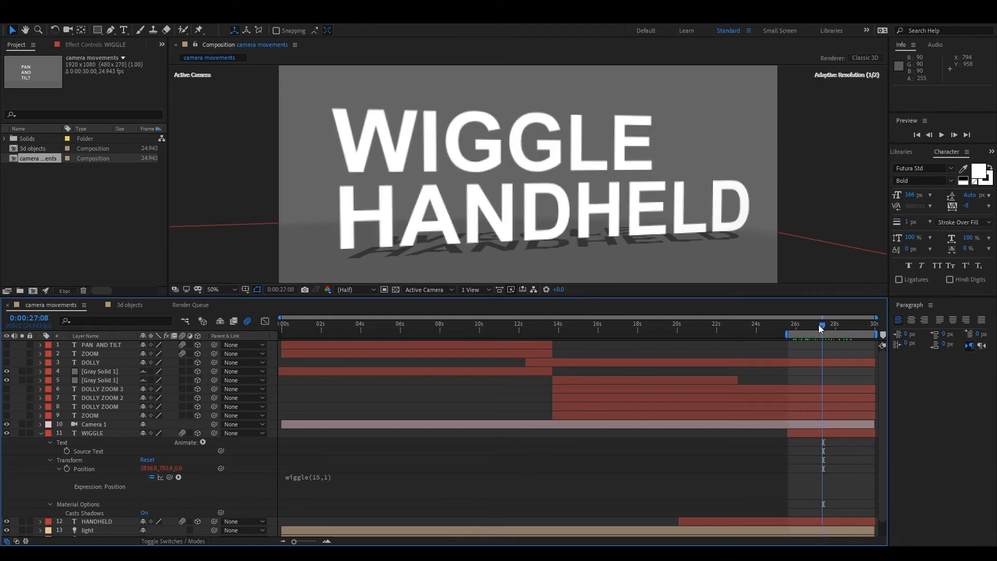
# Change the WIGGLE text's position expression to wiggle(5,100) and scrub to about 27:14.
pyautogui.click(317, 481)
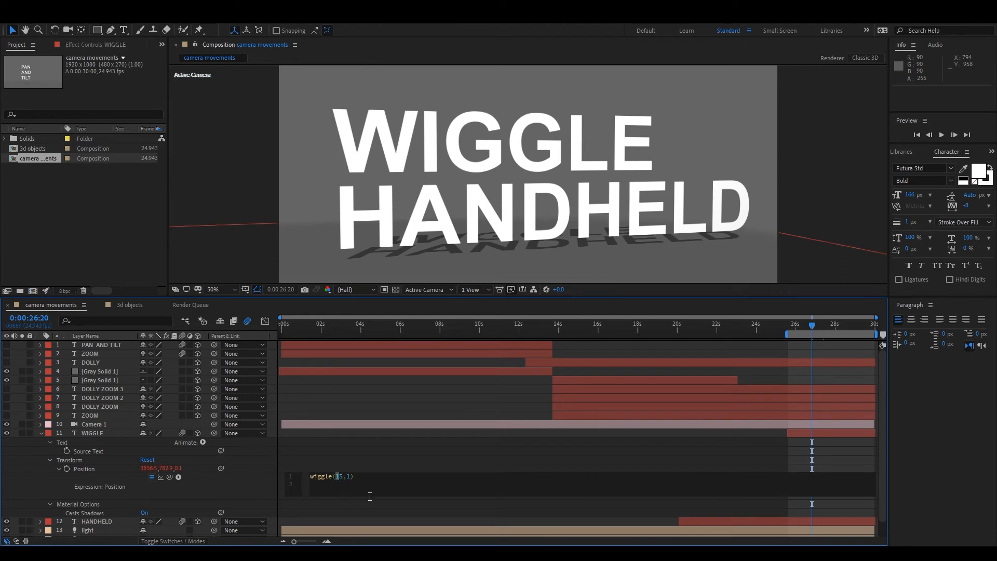
pyautogui.press('Delete')
pyautogui.moveTo(800, 319); pyautogui.dragTo(827, 343)
# Slow the WIGGLE text's motion by setting its position expression to wiggle(0.5,100), and scrub to 27:04.
pyautogui.click(329, 476)
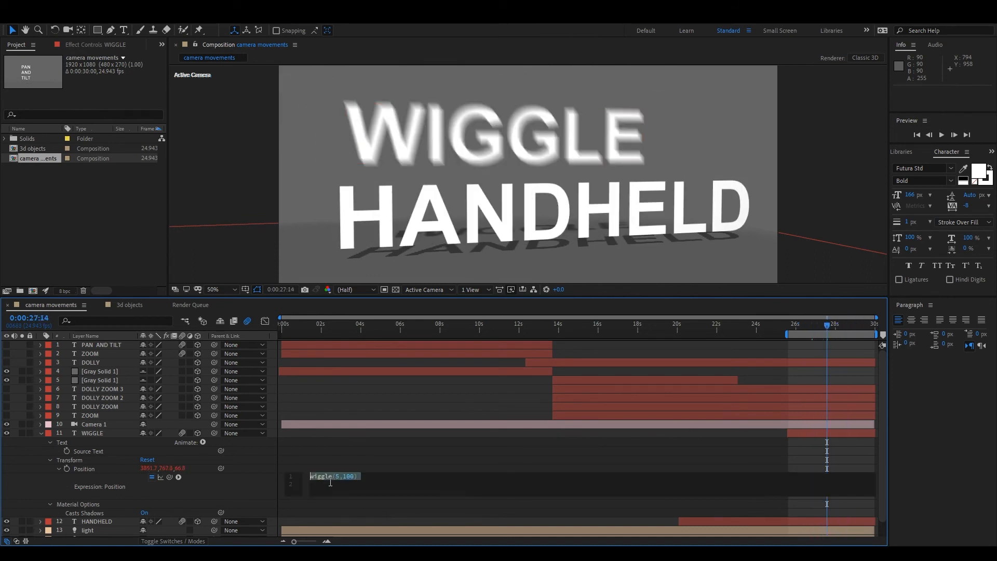
pyautogui.click(336, 476)
pyautogui.write('0.')
pyautogui.click(339, 476)
pyautogui.moveTo(802, 323); pyautogui.dragTo(818, 368)
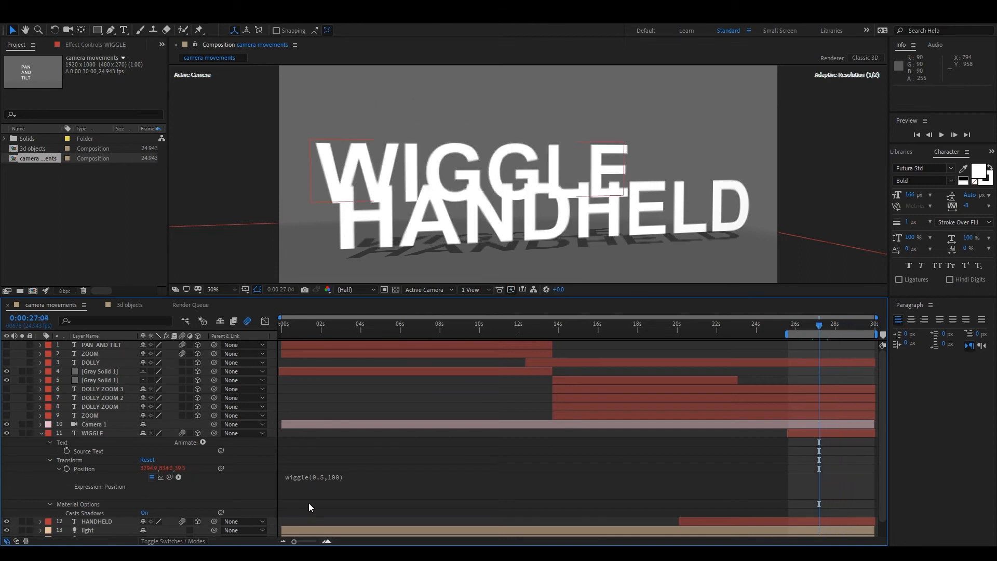
# Change the WIGGLE text's position expression to wiggle(0.5,10) and preview the motion.
pyautogui.click(332, 479)
pyautogui.click(357, 478)
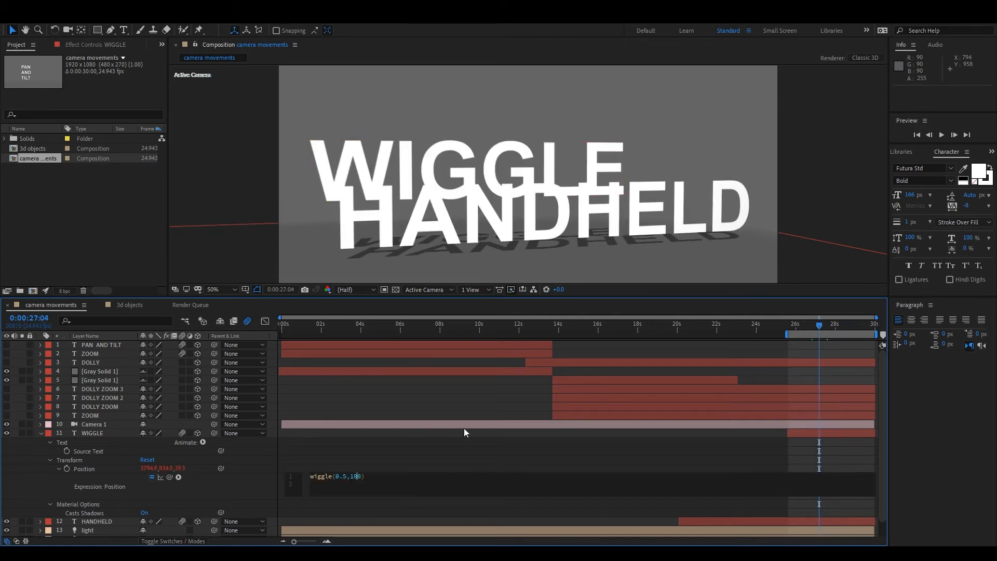
pyautogui.press('Delete')
pyautogui.moveTo(824, 327); pyautogui.dragTo(885, 324)
pyautogui.press('space')
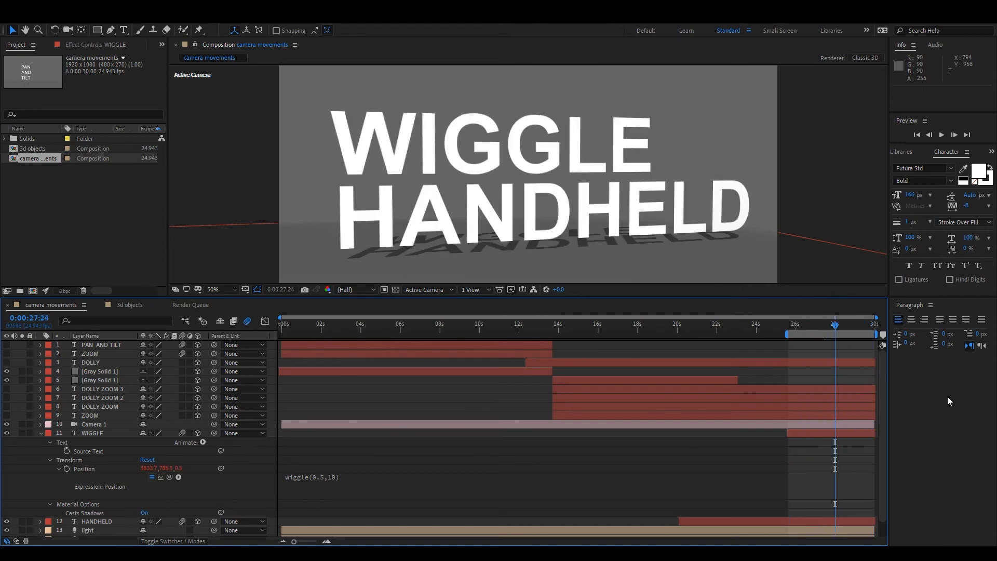
# Add keyframes for Camera 1's point of interest, position and orientation at 25:15.
pyautogui.click(154, 423)
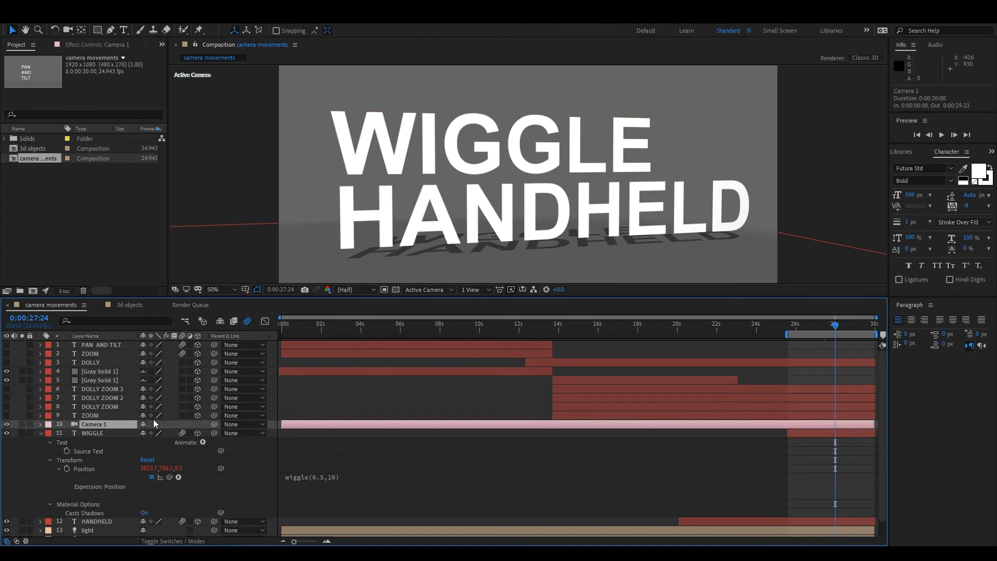
pyautogui.press('p')
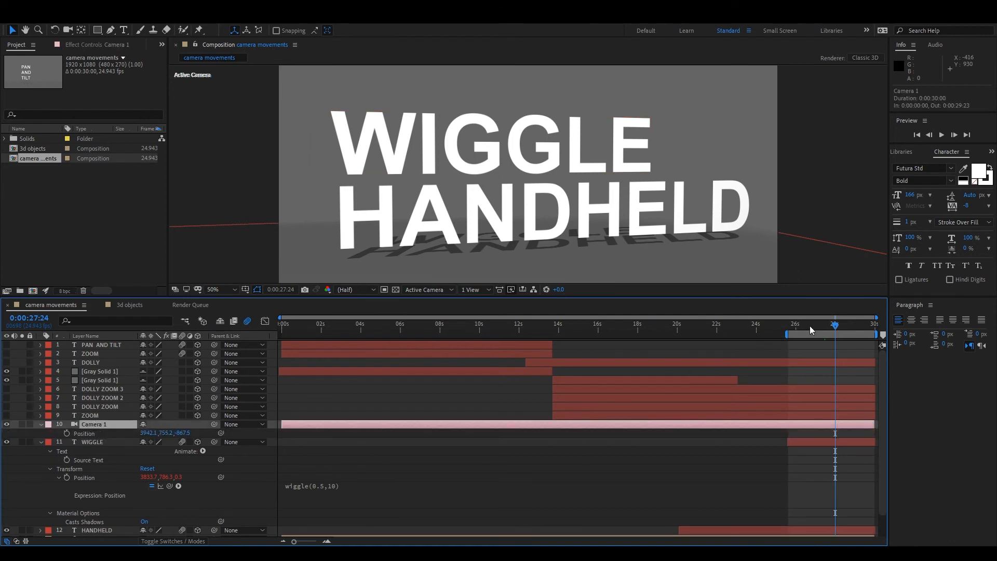
pyautogui.moveTo(785, 327); pyautogui.dragTo(788, 327)
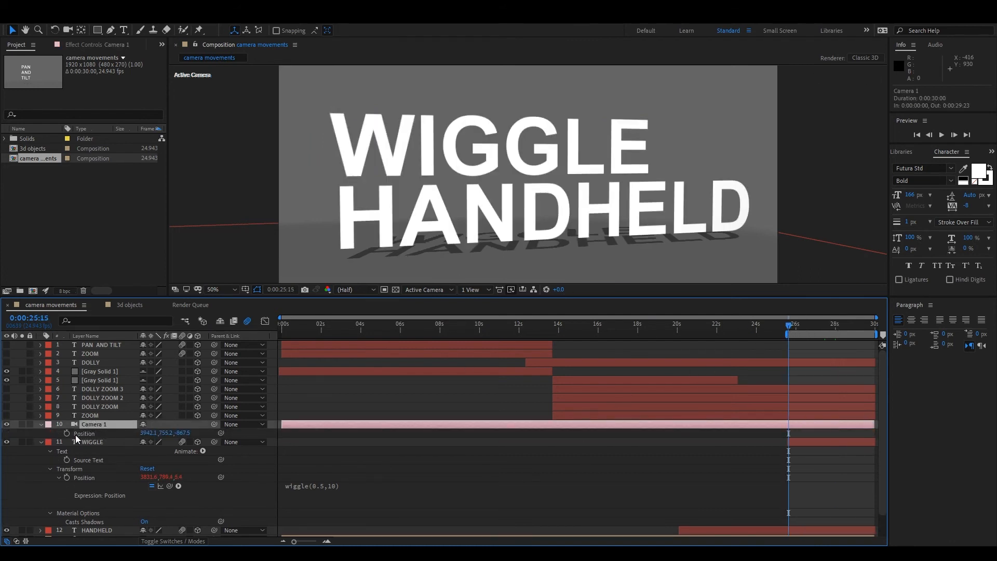
pyautogui.click(41, 424)
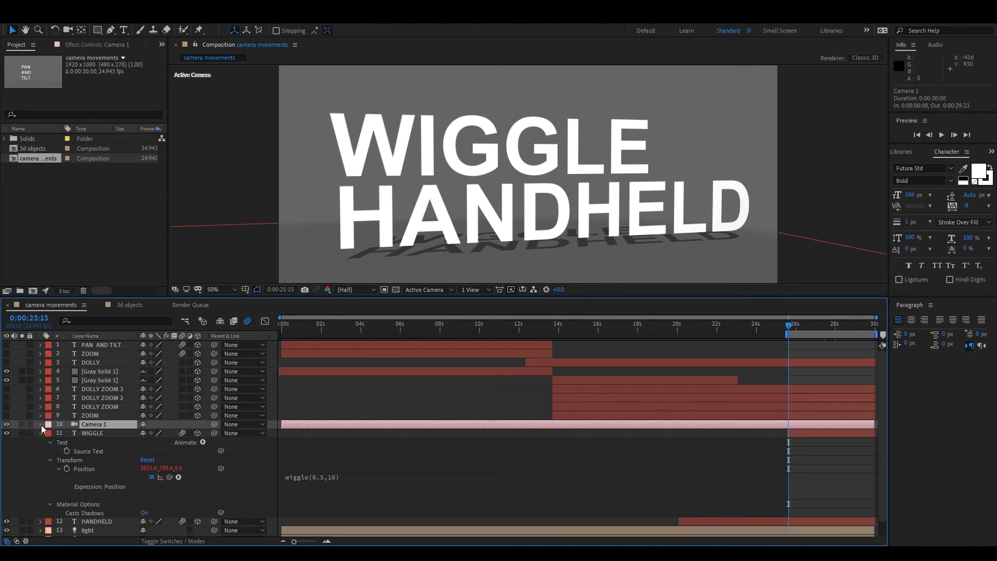
pyautogui.click(41, 424)
pyautogui.click(67, 442)
pyautogui.click(66, 450)
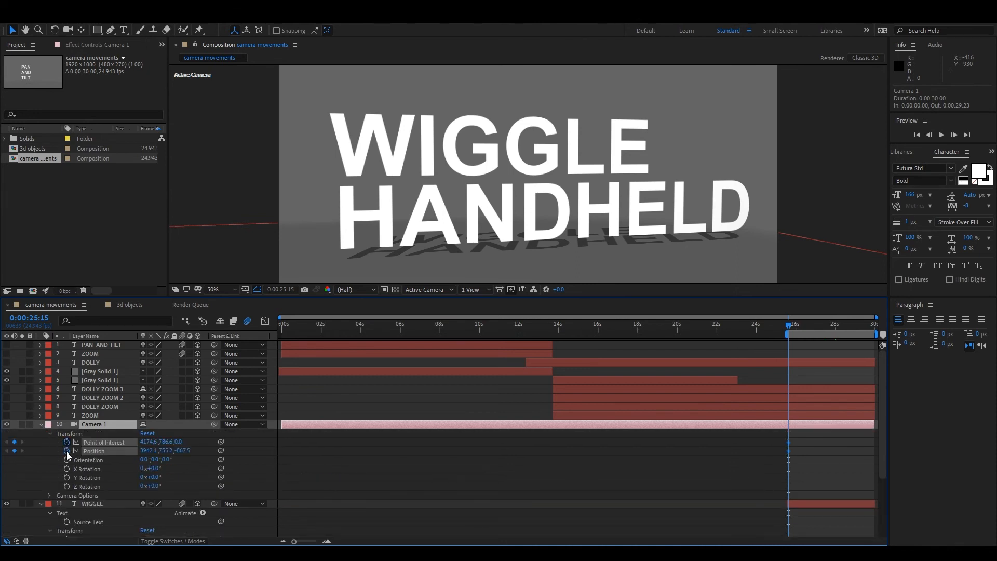
pyautogui.click(67, 460)
# Move Camera 1 at 29:23 to about 4810.3, 828.4, -948.0 so it views the texts from another angle, and scrub through the move.
pyautogui.press('space')
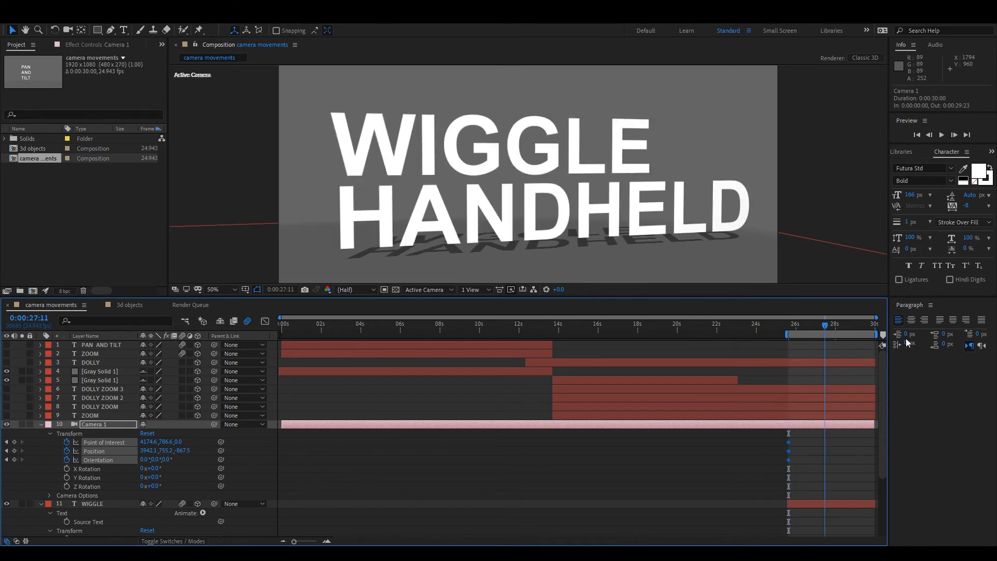
pyautogui.click(68, 30)
pyautogui.moveTo(573, 169); pyautogui.dragTo(416, 176)
pyautogui.moveTo(785, 326); pyautogui.dragTo(841, 348)
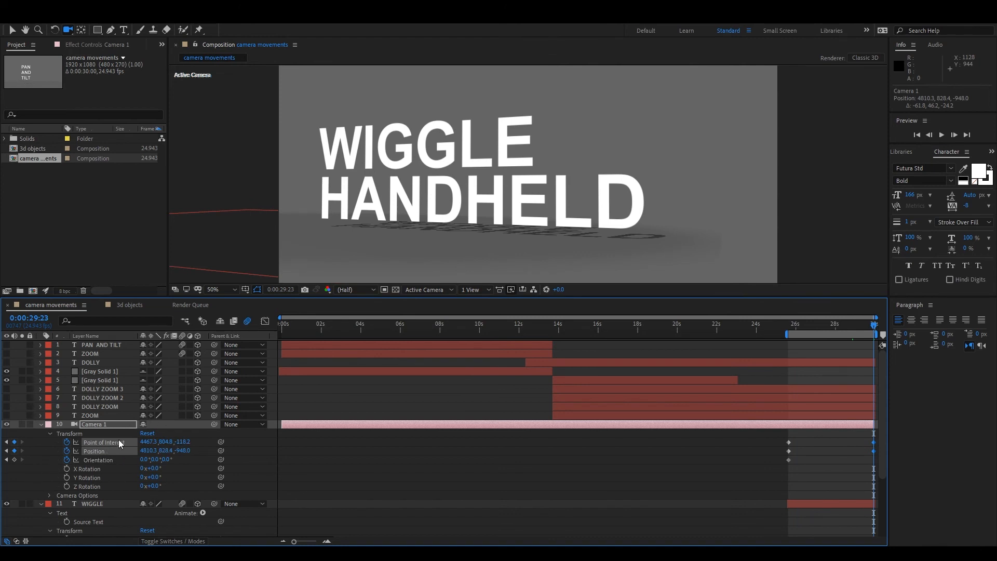
# Add the expression wiggle(1,10) to Camera 1's point of interest and scrub through the camera move.
pyautogui.click(113, 444)
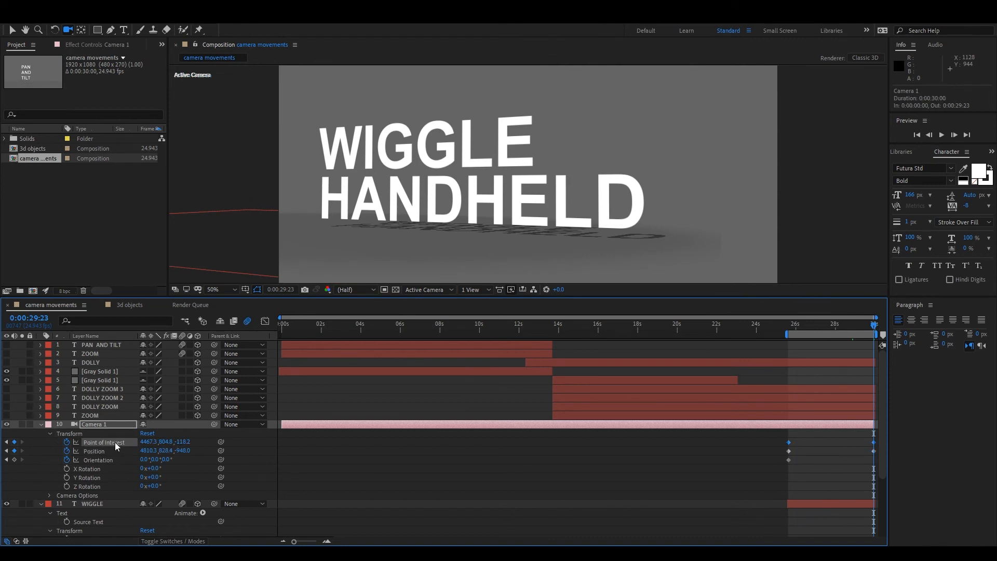
pyautogui.keyDown('alt'); pyautogui.click(68, 441); pyautogui.keyUp('alt')
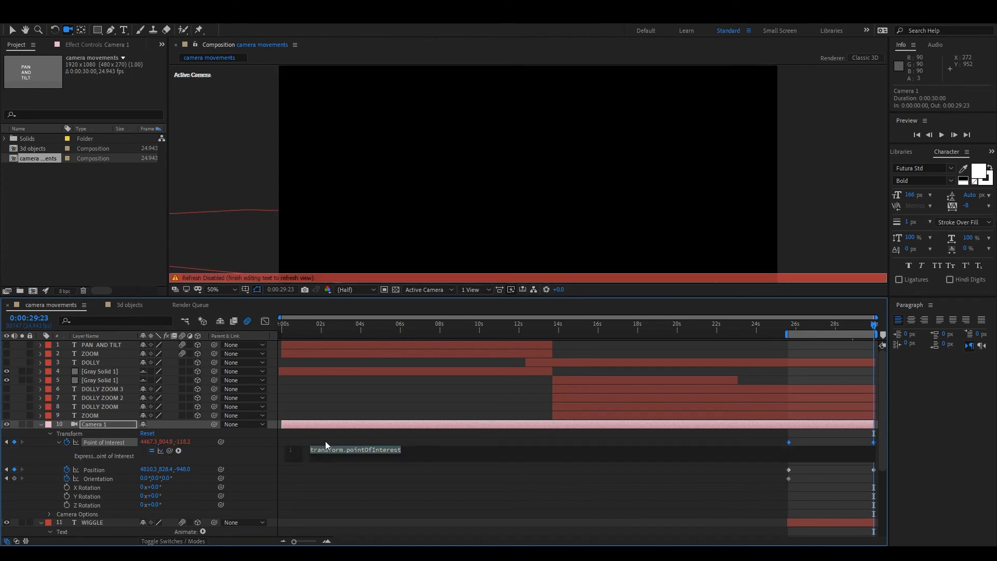
pyautogui.write('wiggle(1,10')
pyautogui.click(341, 439)
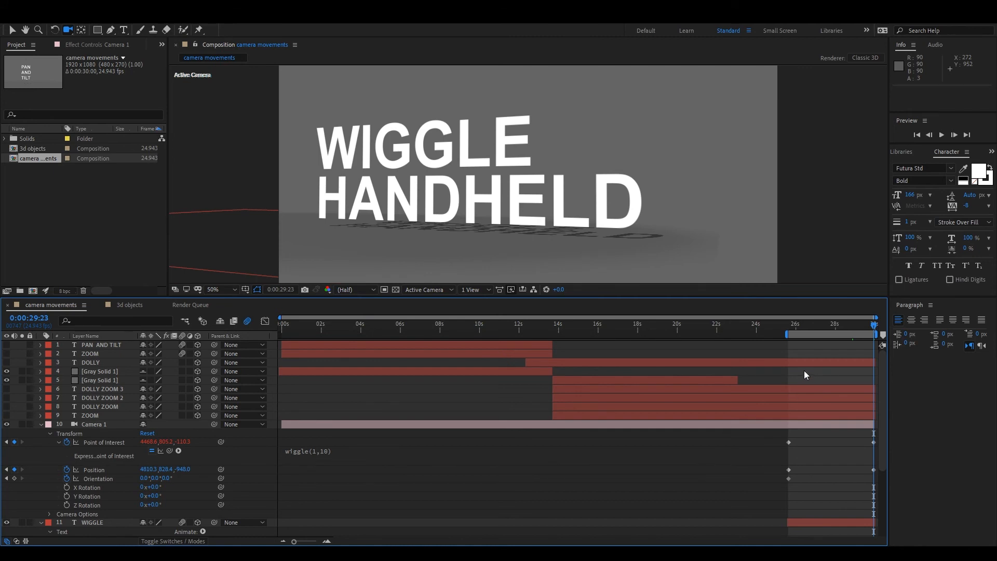
pyautogui.moveTo(789, 324); pyautogui.dragTo(871, 319)
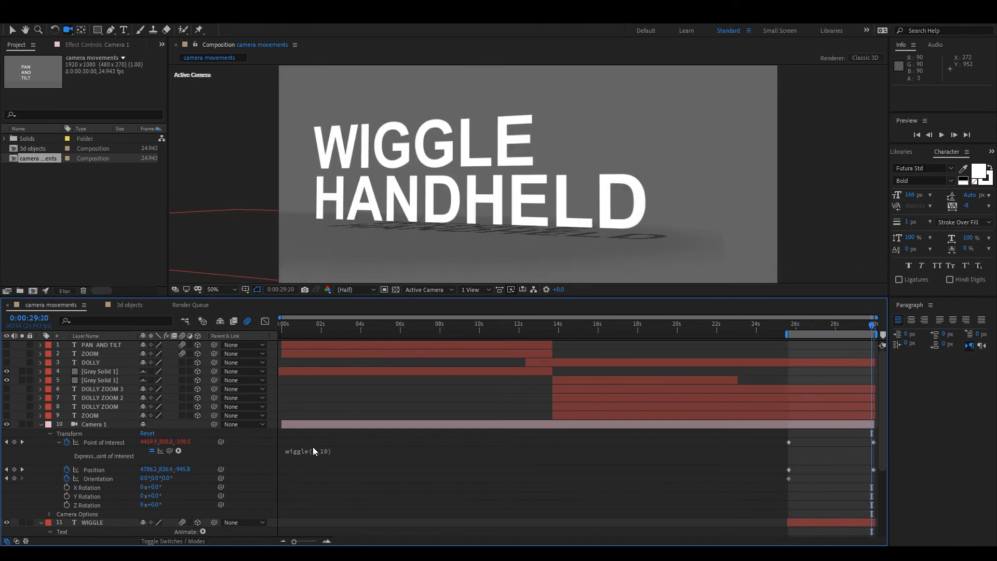
# Change Camera 1's point of interest expression to wiggle(3,20) and preview the camera move.
pyautogui.click(316, 450)
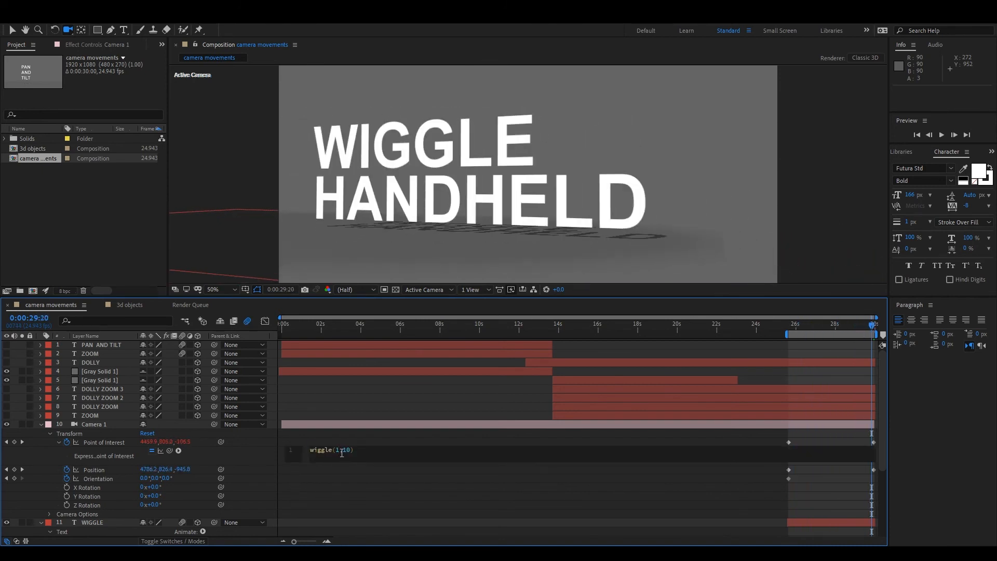
pyautogui.moveTo(340, 453); pyautogui.dragTo(337, 455)
pyautogui.click(348, 450)
pyautogui.click(350, 443)
pyautogui.moveTo(794, 316); pyautogui.dragTo(838, 320)
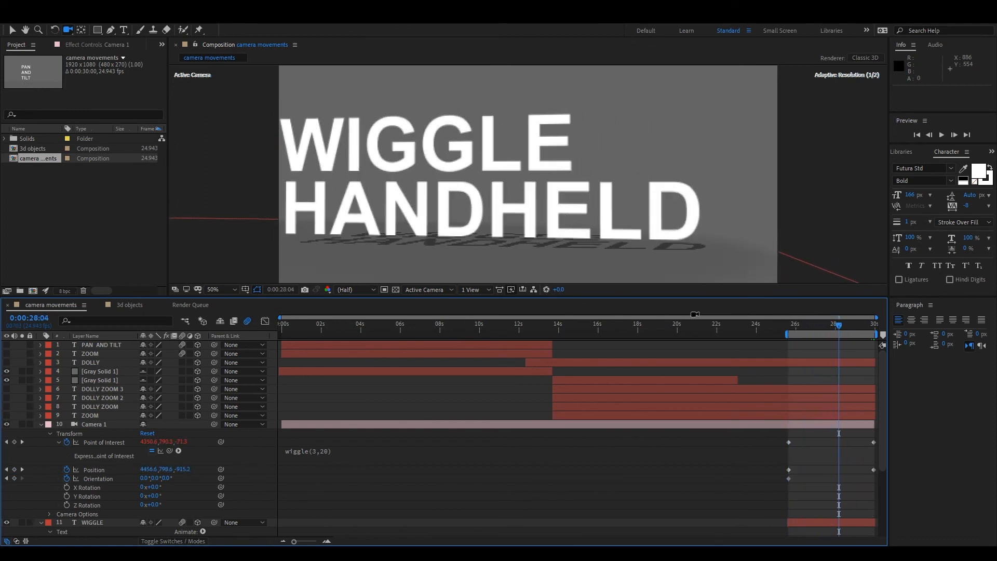
pyautogui.click(791, 324)
pyautogui.press('space')
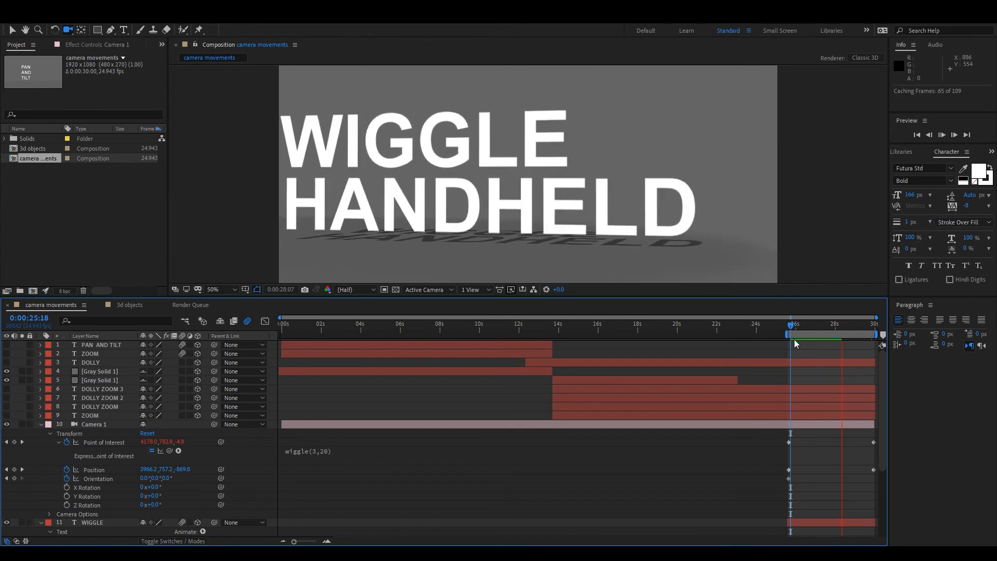
pyautogui.click(832, 331)
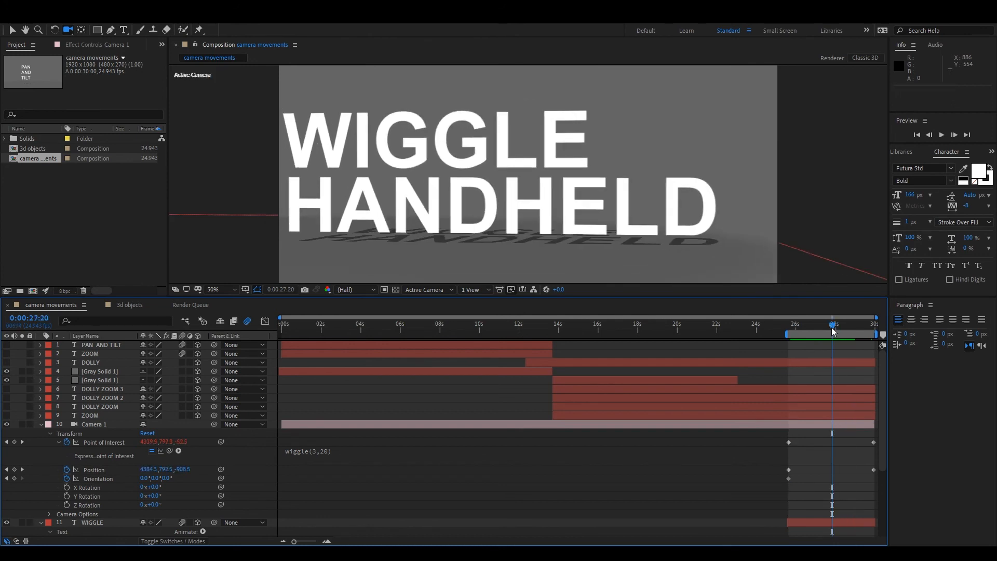
pyautogui.moveTo(831, 328)
pyautogui.mouseDown()
pyautogui.moveTo(777, 325)
pyautogui.moveTo(814, 325)
pyautogui.mouseUp()
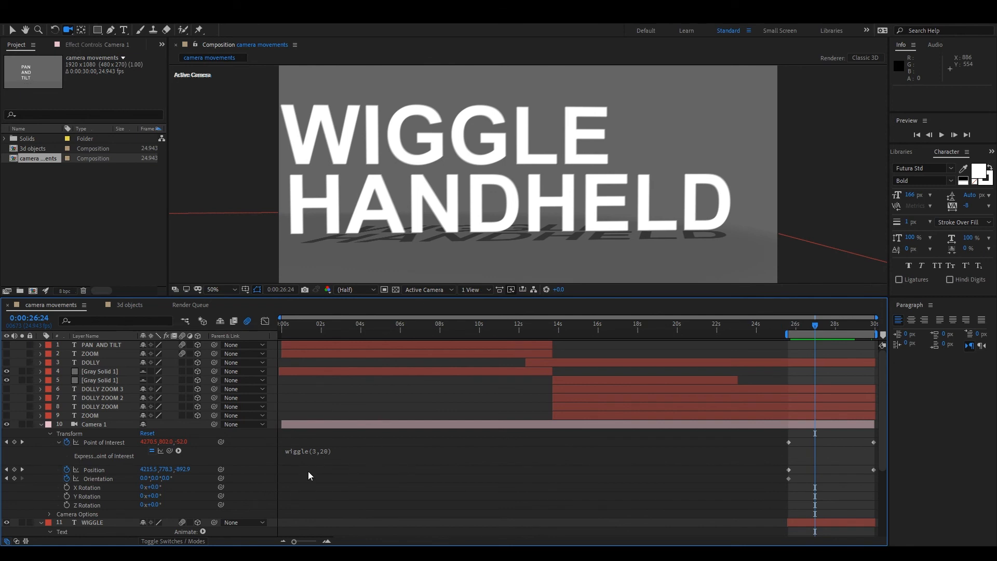
# Move Camera 1's second point of interest keyframe to 26:16 and preview the motion before and after the keyframes.
pyautogui.click(345, 452)
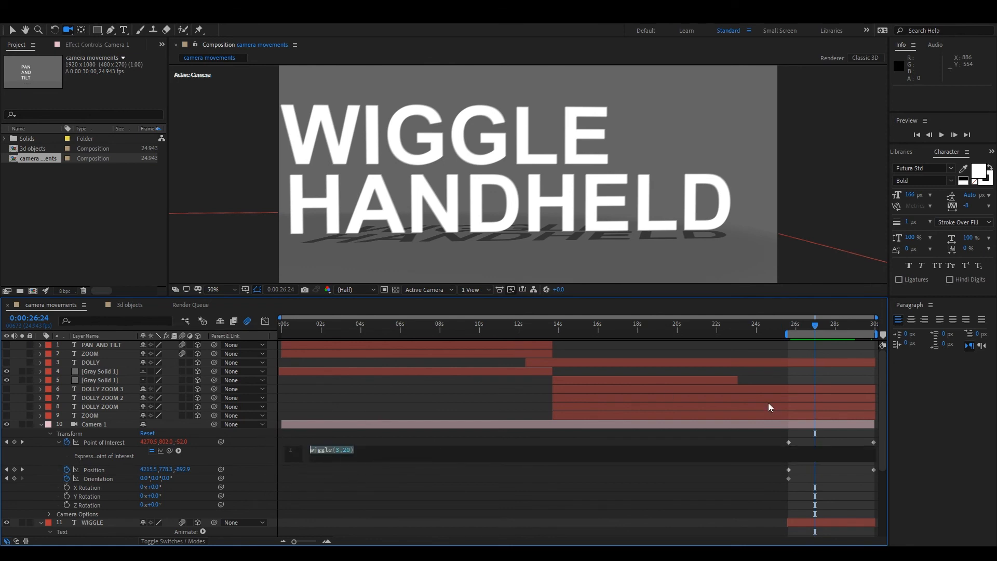
pyautogui.moveTo(873, 443); pyautogui.dragTo(808, 443)
pyautogui.moveTo(807, 331); pyautogui.dragTo(764, 395)
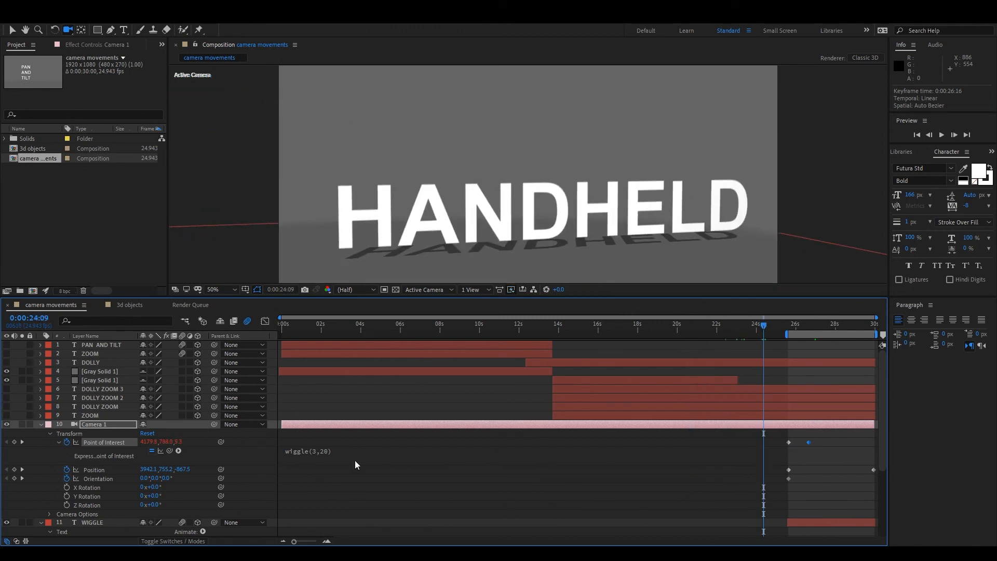
pyautogui.moveTo(763, 331); pyautogui.dragTo(283, 369)
pyautogui.moveTo(465, 390); pyautogui.dragTo(872, 378)
pyautogui.moveTo(826, 378)
pyautogui.mouseDown()
pyautogui.moveTo(724, 387)
pyautogui.moveTo(812, 373)
pyautogui.mouseUp()
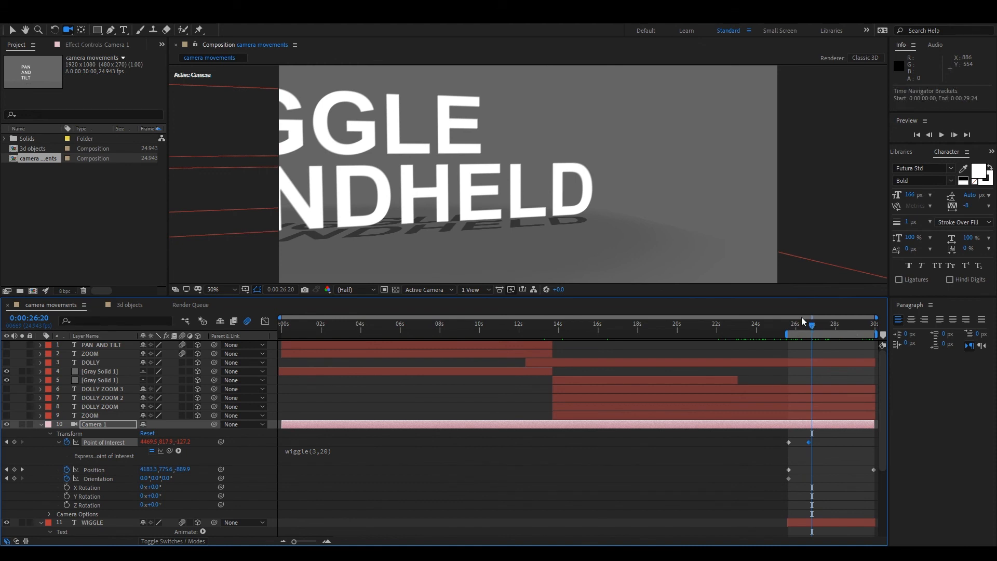
pyautogui.moveTo(756, 326)
pyautogui.mouseDown()
pyautogui.moveTo(859, 327)
pyautogui.moveTo(772, 337)
pyautogui.mouseUp()
pyautogui.press('space')
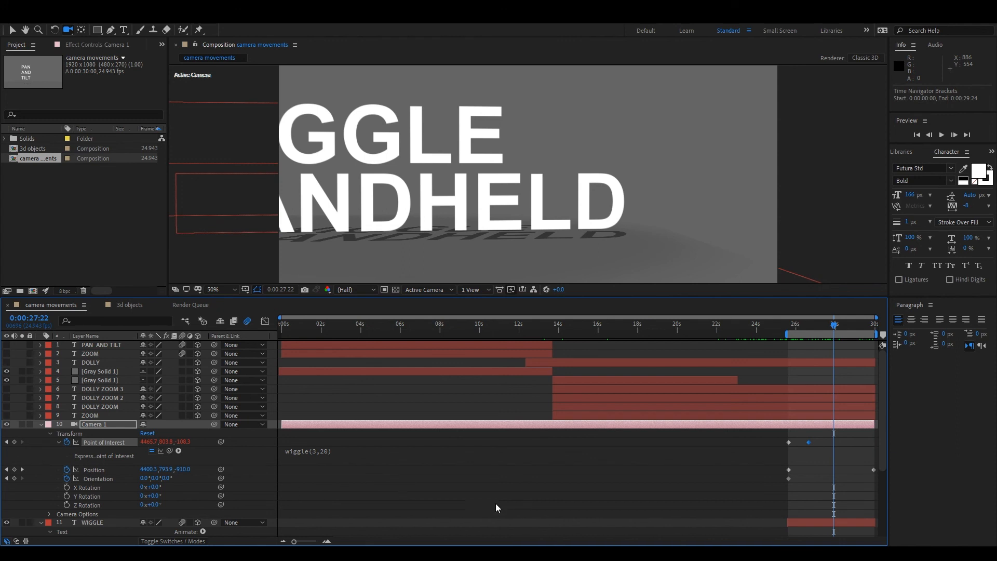
# Delete the wiggle(3,20) expression from Camera 1's point of interest.
pyautogui.click(343, 457)
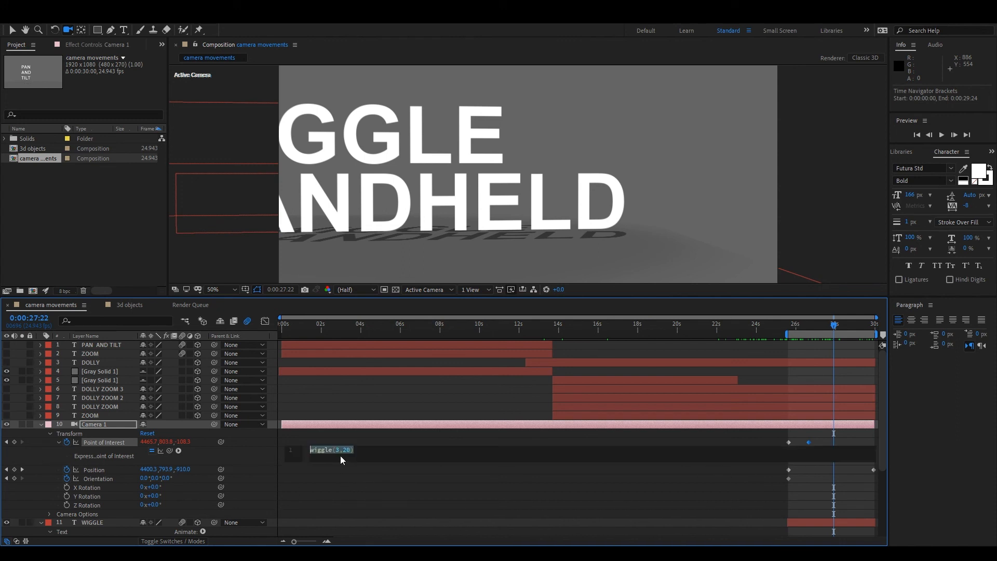
pyautogui.press('BackSpace')
pyautogui.click(363, 426)
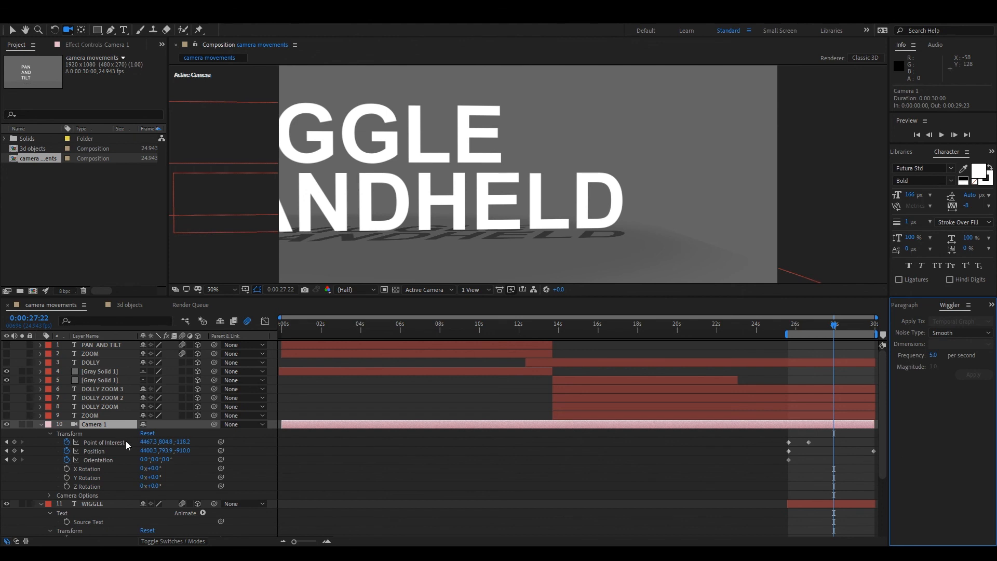
# Apply the Wiggler with magnitude 39 to Camera 1's two point of interest keyframes and scrub through the generated motion.
pyautogui.moveTo(775, 439); pyautogui.dragTo(842, 445)
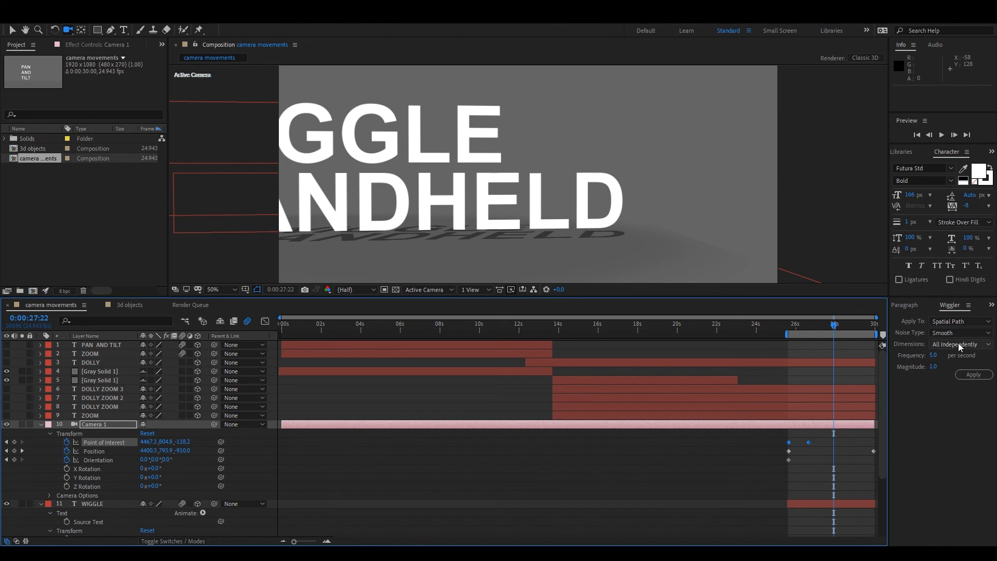
pyautogui.click(933, 366)
pyautogui.moveTo(931, 368); pyautogui.dragTo(957, 374)
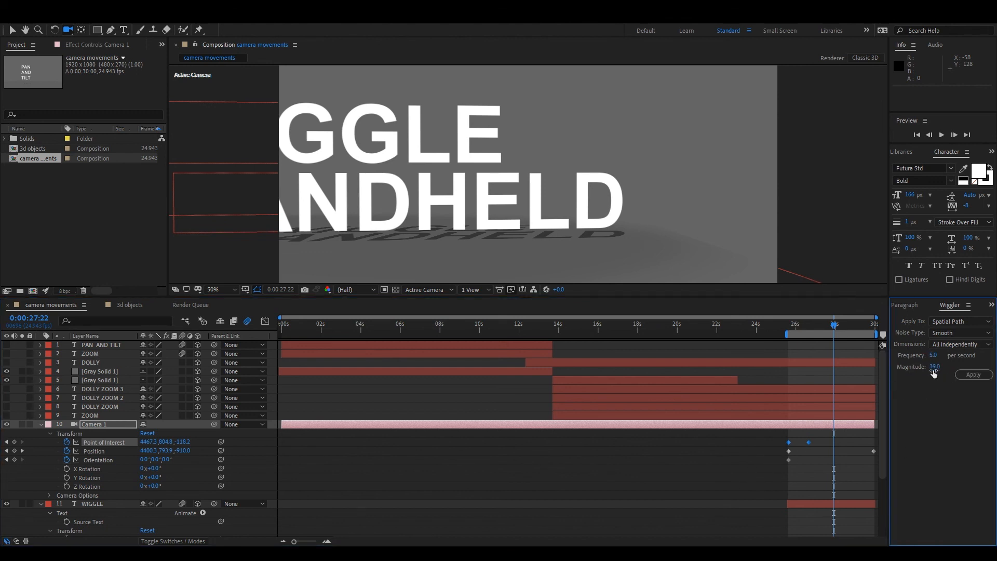
pyautogui.click(973, 374)
pyautogui.moveTo(296, 542); pyautogui.dragTo(312, 542)
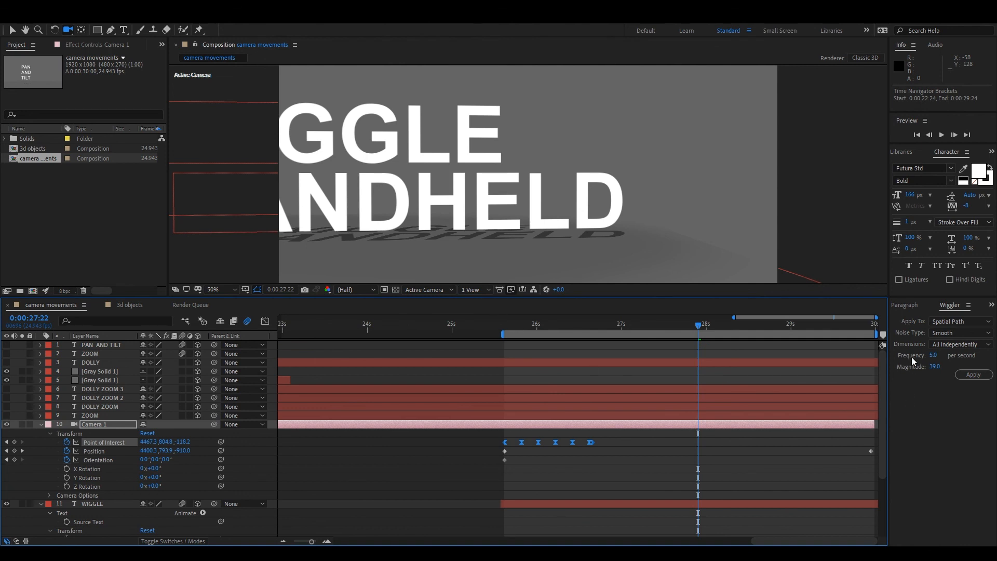
pyautogui.moveTo(506, 326); pyautogui.dragTo(531, 365)
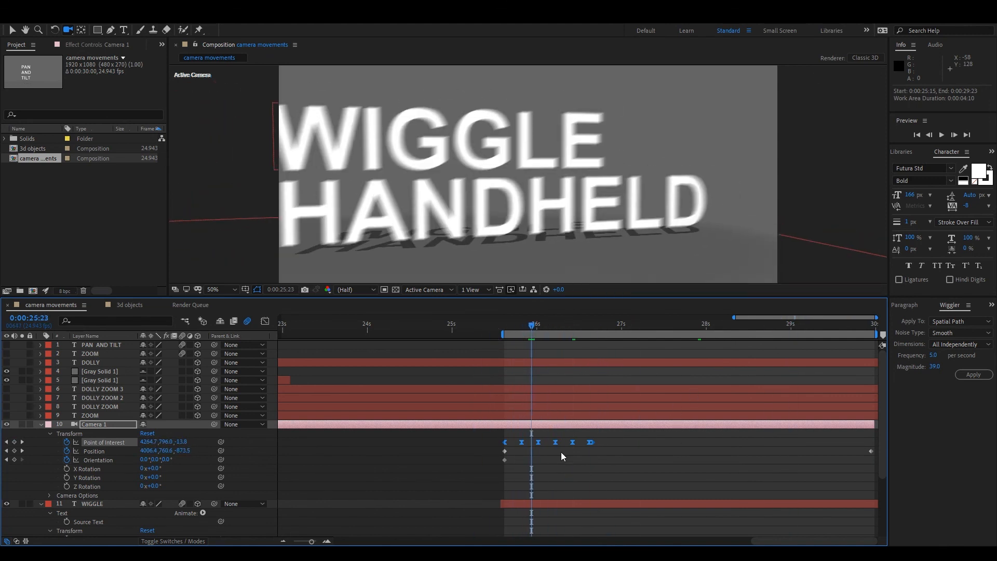
# Delete the intermediate wiggle keyframes between Camera 1's first and last point of interest keyframes and scrub through the start of the move.
pyautogui.moveTo(516, 428); pyautogui.dragTo(590, 444)
pyautogui.press('Delete')
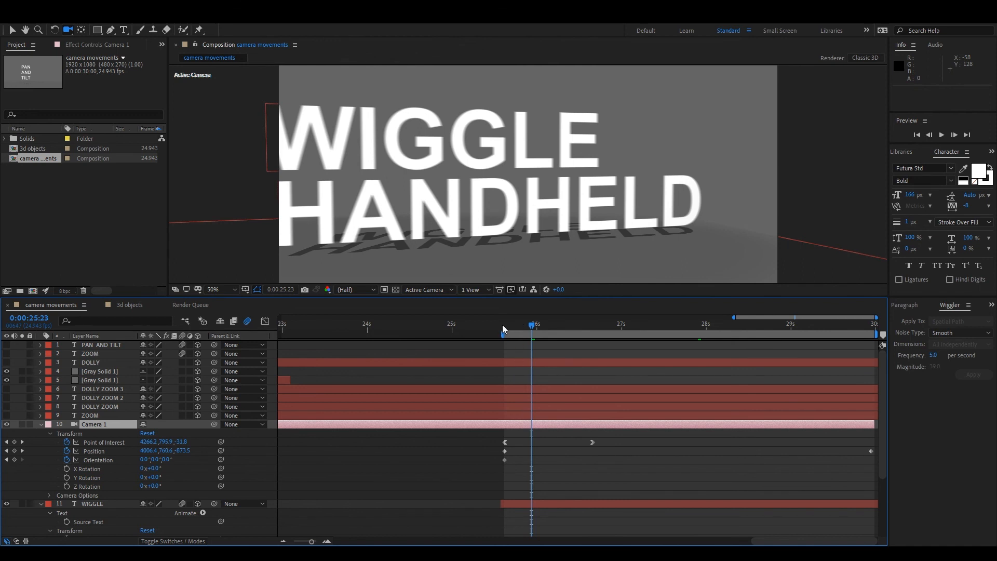
pyautogui.moveTo(503, 325); pyautogui.dragTo(531, 384)
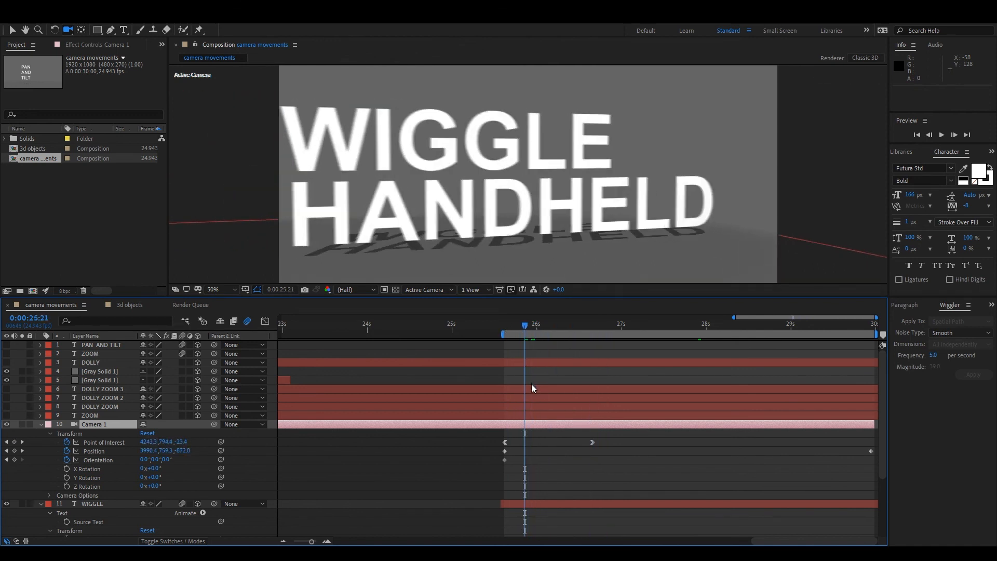
pyautogui.hotkey('alt', 'Tab')
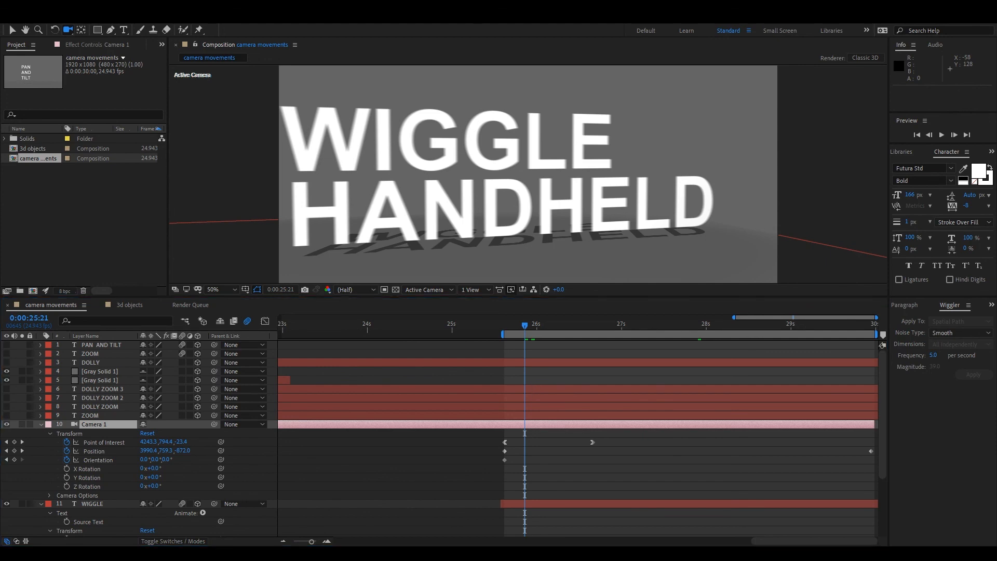